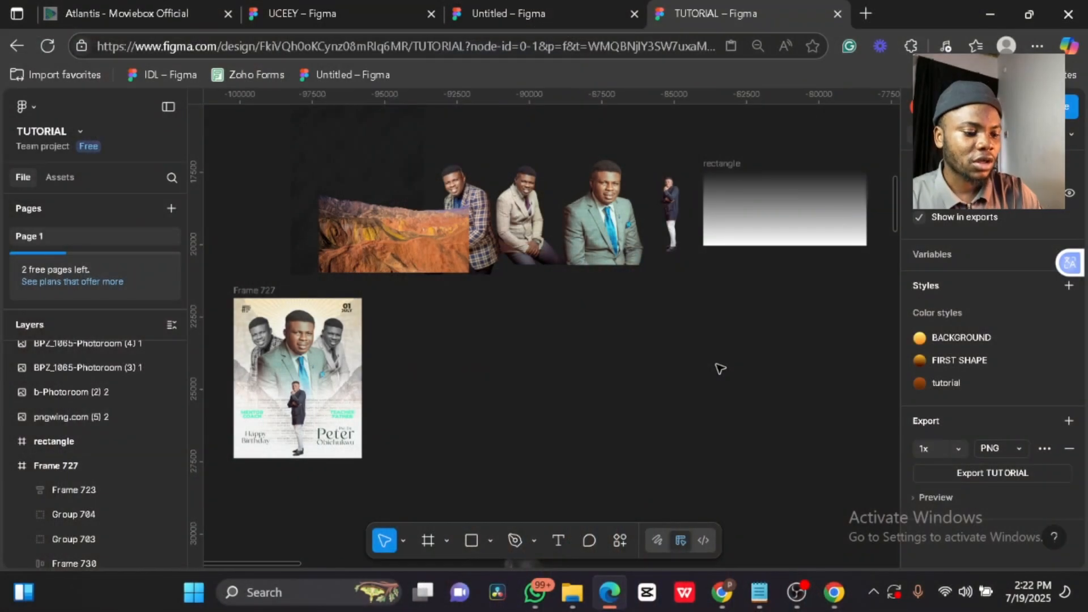
- Nudge the rectangle frame slightly lower and select the reference flyer Frame 727
{"action": "left_click", "coordinate": [481, 410]}
{"action": "left_click", "coordinate": [296, 387]}
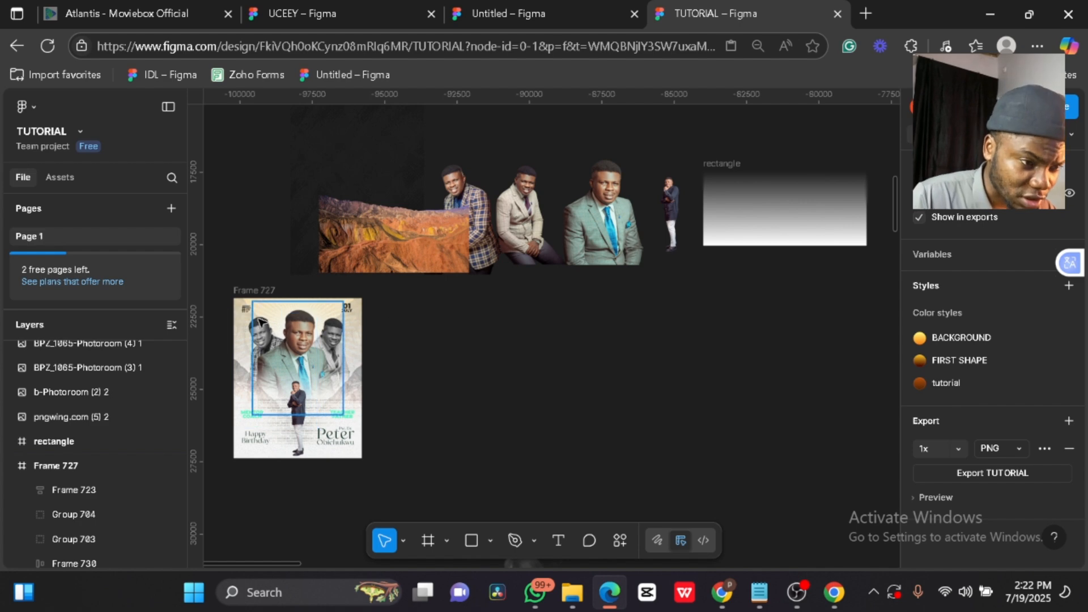
{"action": "scroll", "coordinate": [235, 327], "scroll_direction": "up", "scroll_amount": 5}
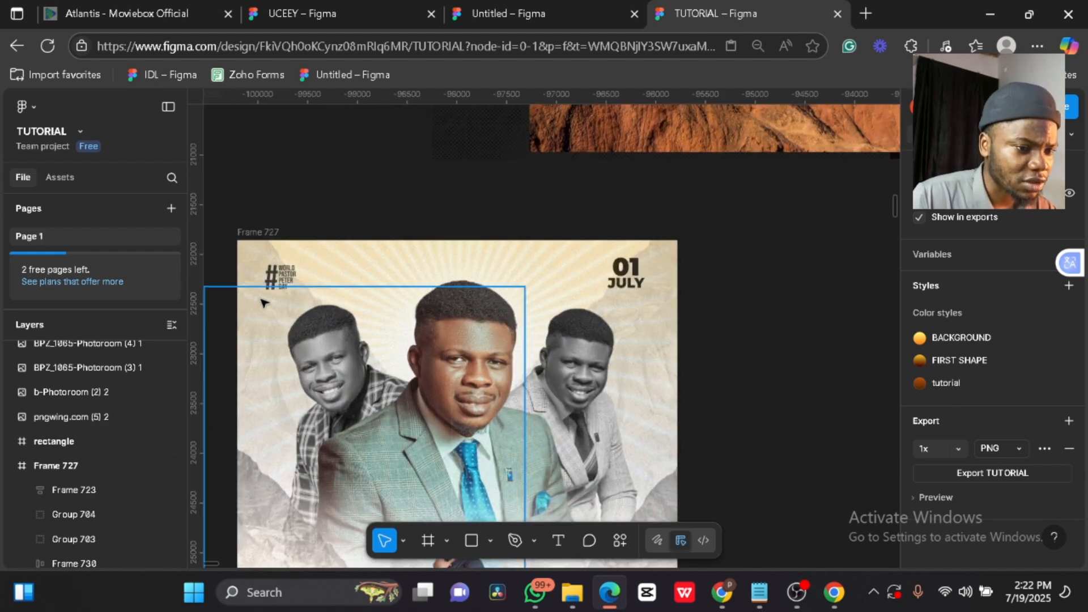
{"action": "scroll", "coordinate": [655, 300], "scroll_direction": "down", "scroll_amount": 3}
{"action": "scroll", "coordinate": [655, 308], "scroll_direction": "down", "scroll_amount": 1}
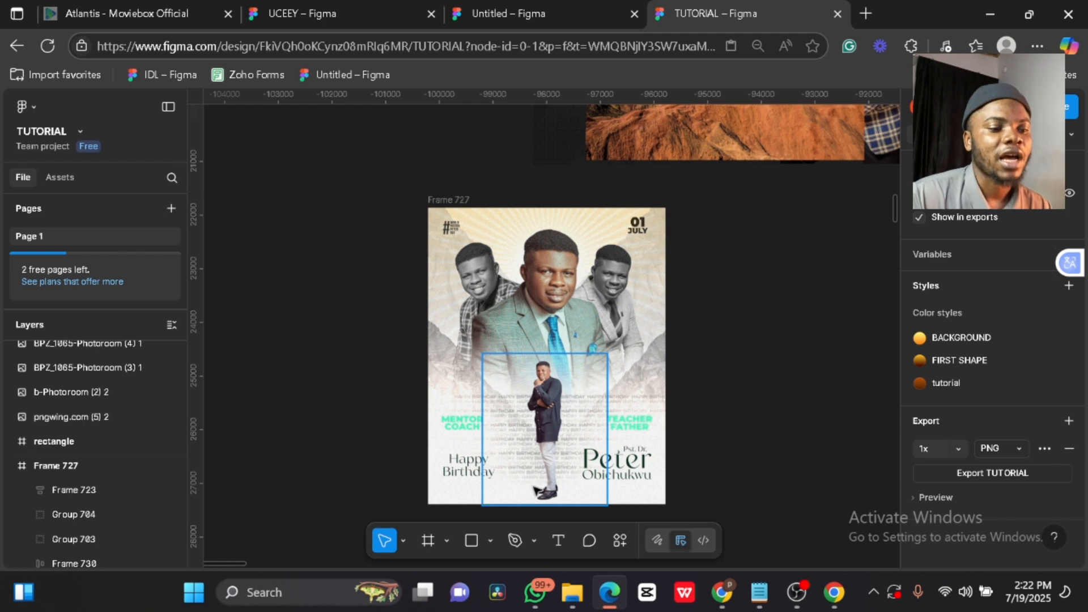
{"action": "scroll", "coordinate": [541, 441], "scroll_direction": "down", "scroll_amount": 1}
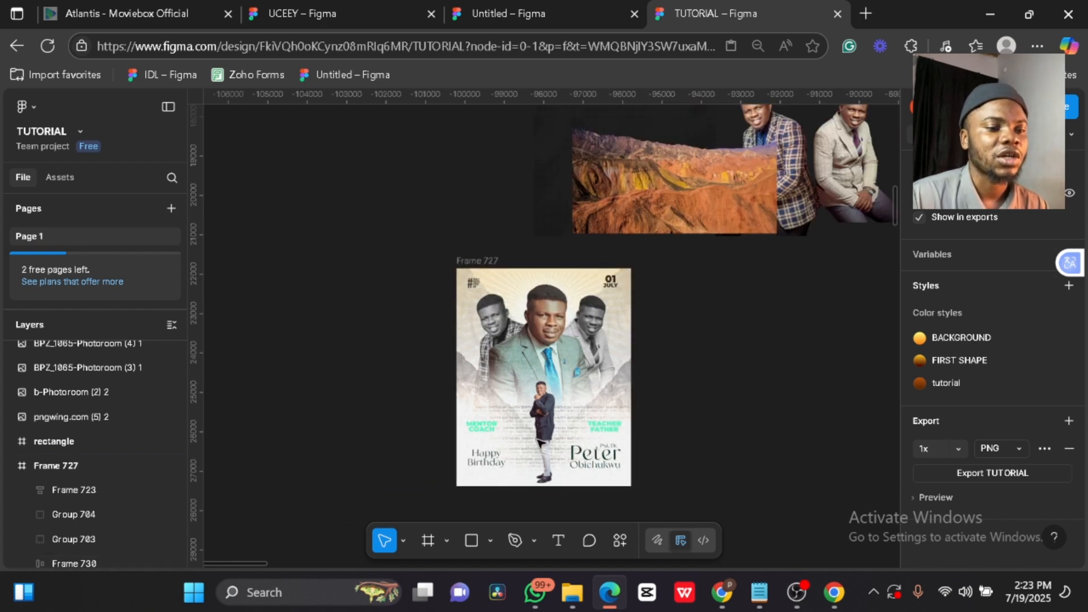
{"action": "left_click", "coordinate": [530, 225]}
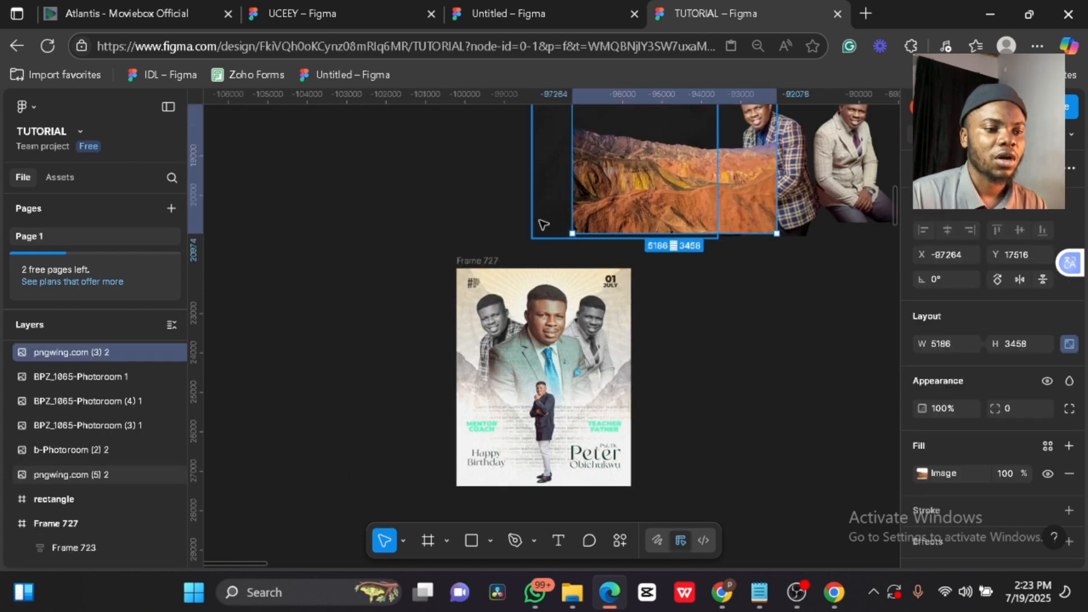
{"action": "key", "text": "Escape"}
{"action": "scroll", "coordinate": [540, 225], "scroll_direction": "down", "scroll_amount": 1}
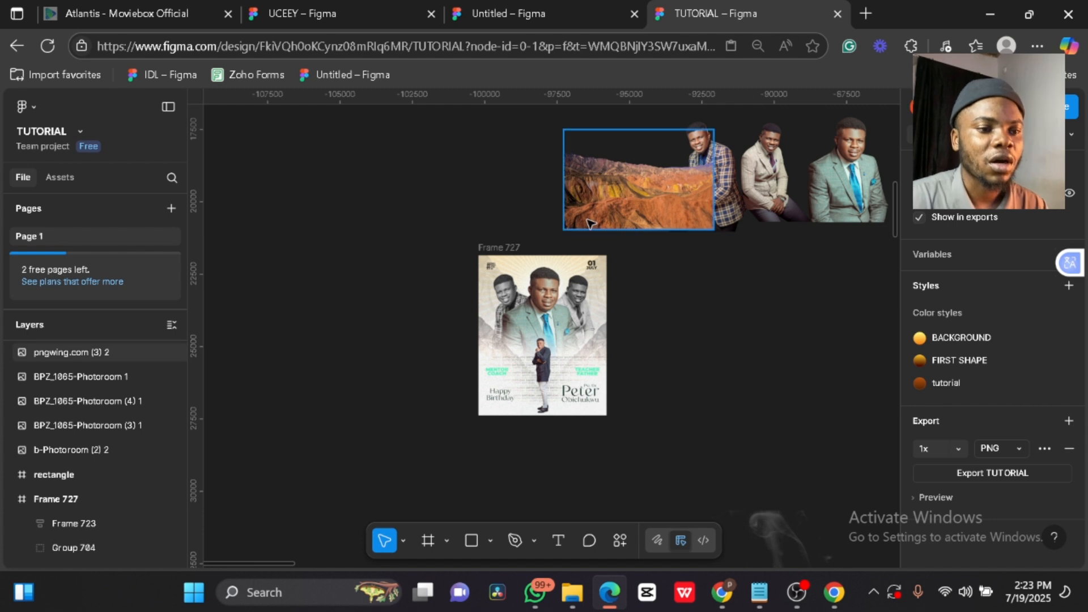
{"action": "scroll", "coordinate": [783, 196], "scroll_direction": "right", "scroll_amount": 5}
{"action": "scroll", "coordinate": [782, 196], "scroll_direction": "left", "scroll_amount": 3}
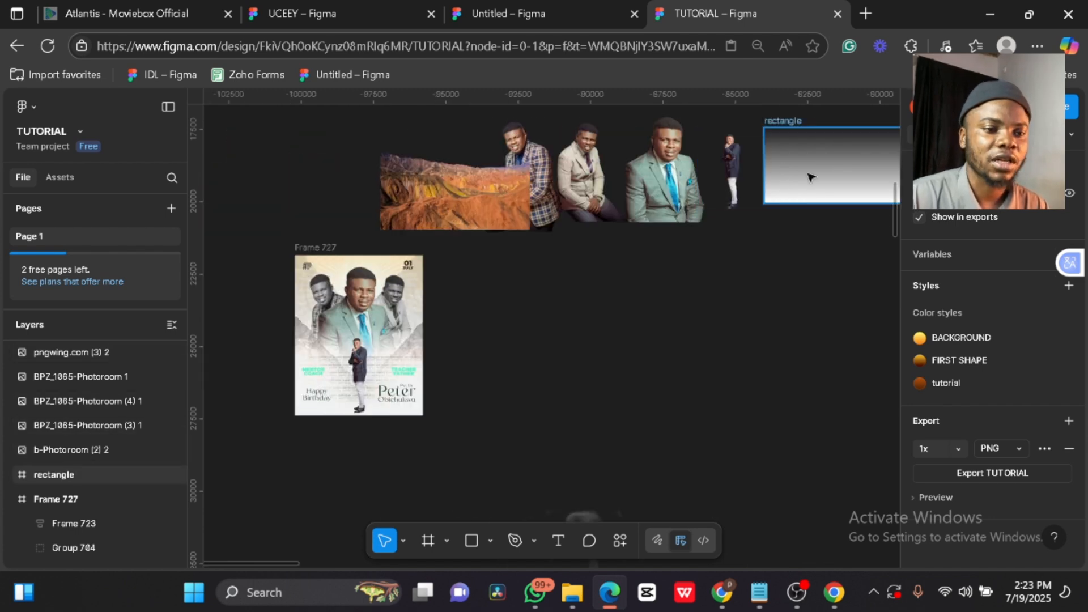
{"action": "mouse_move", "coordinate": [825, 154]}
{"action": "left_mouse_down"}
{"action": "mouse_move", "coordinate": [802, 233]}
{"action": "mouse_move", "coordinate": [780, 257]}
{"action": "mouse_move", "coordinate": [824, 174]}
{"action": "left_mouse_up"}
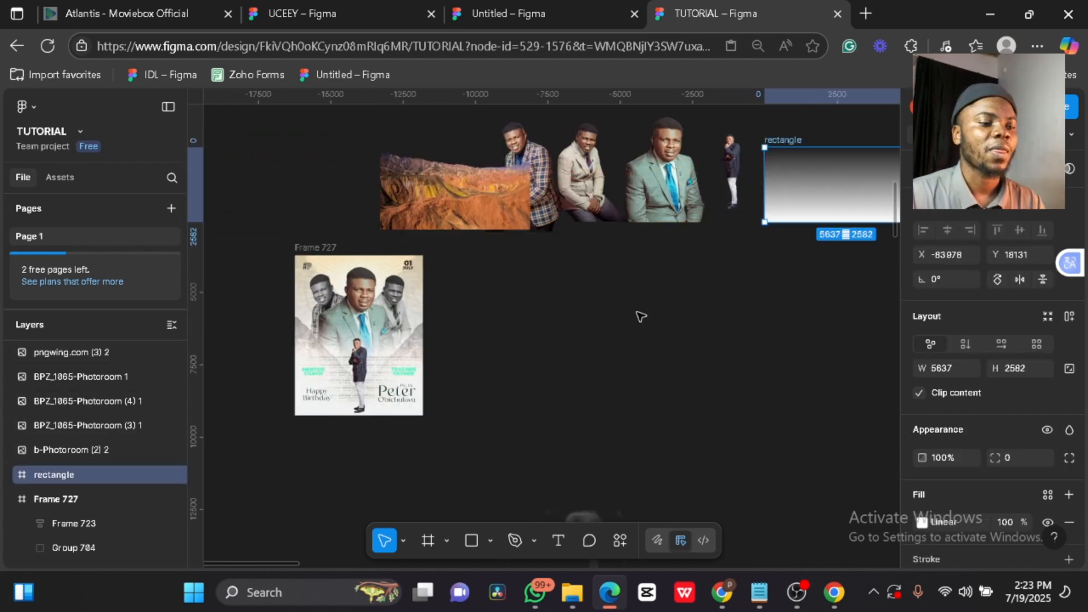
{"action": "left_click", "coordinate": [307, 250]}
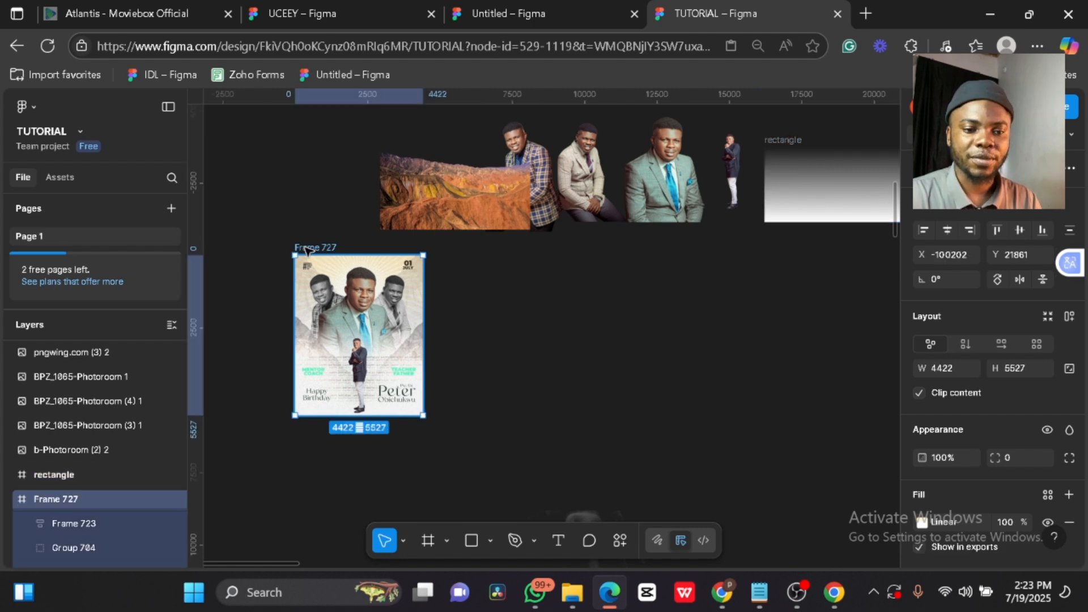
- Place a 4422×5527 frame, Frame 730, beside Frame 727 and delete the extra frame
{"action": "left_click", "coordinate": [428, 540]}
{"action": "left_click", "coordinate": [479, 341]}
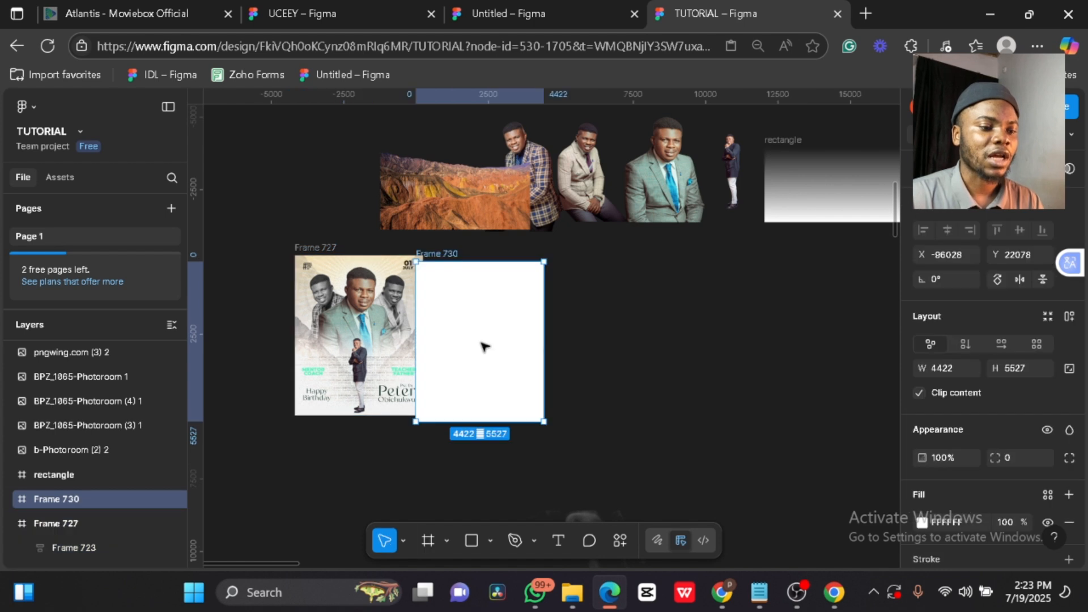
{"action": "left_click_drag", "start_coordinate": [467, 352], "coordinate": [503, 344]}
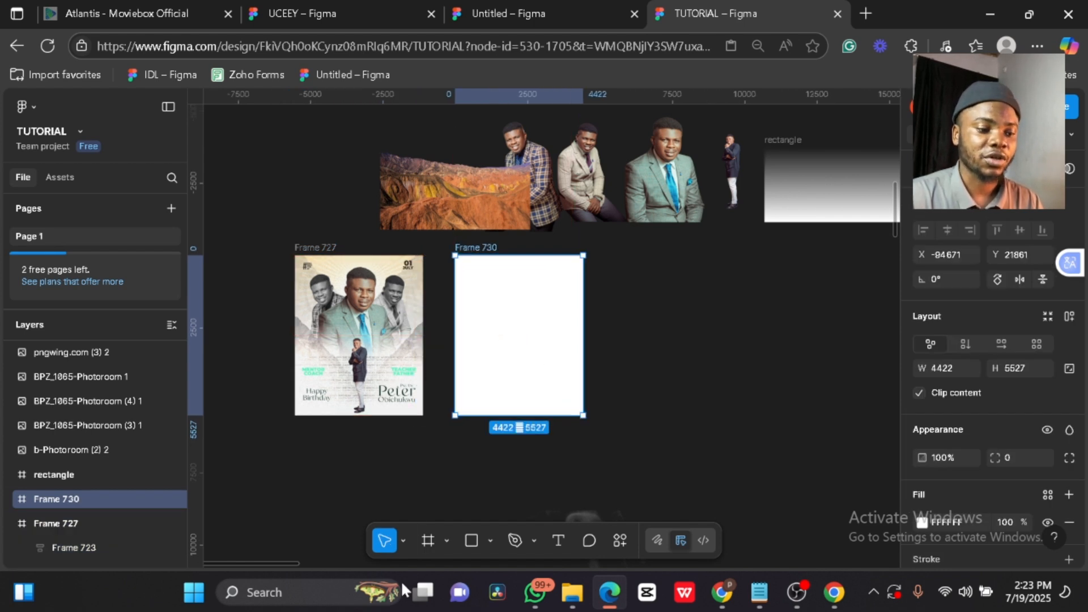
{"action": "left_click", "coordinate": [431, 541]}
{"action": "left_click", "coordinate": [650, 334]}
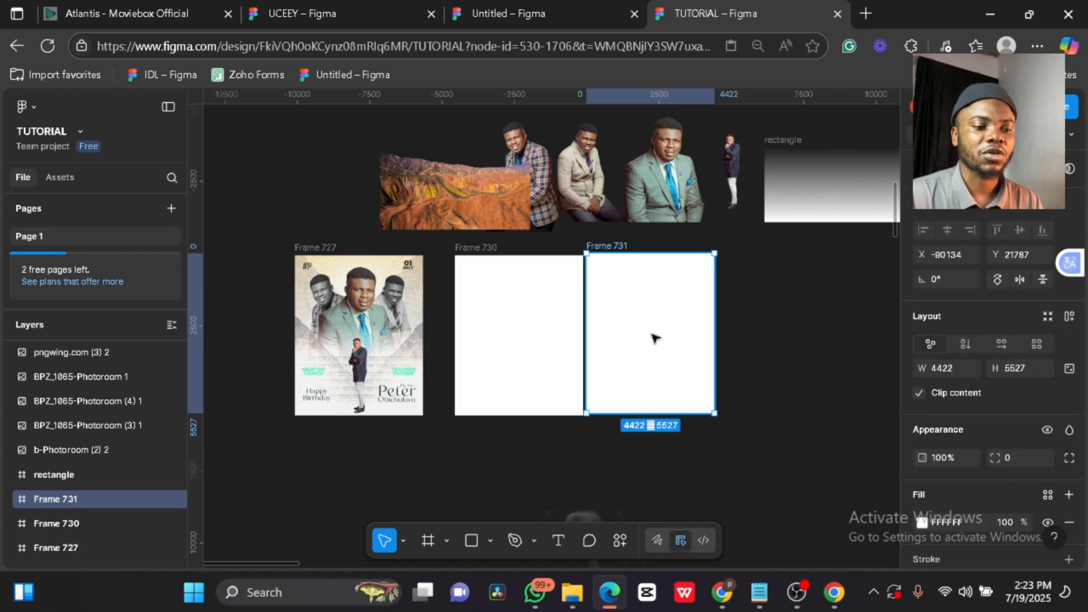
{"action": "key", "text": "Delete"}
{"action": "left_click", "coordinate": [568, 338]}
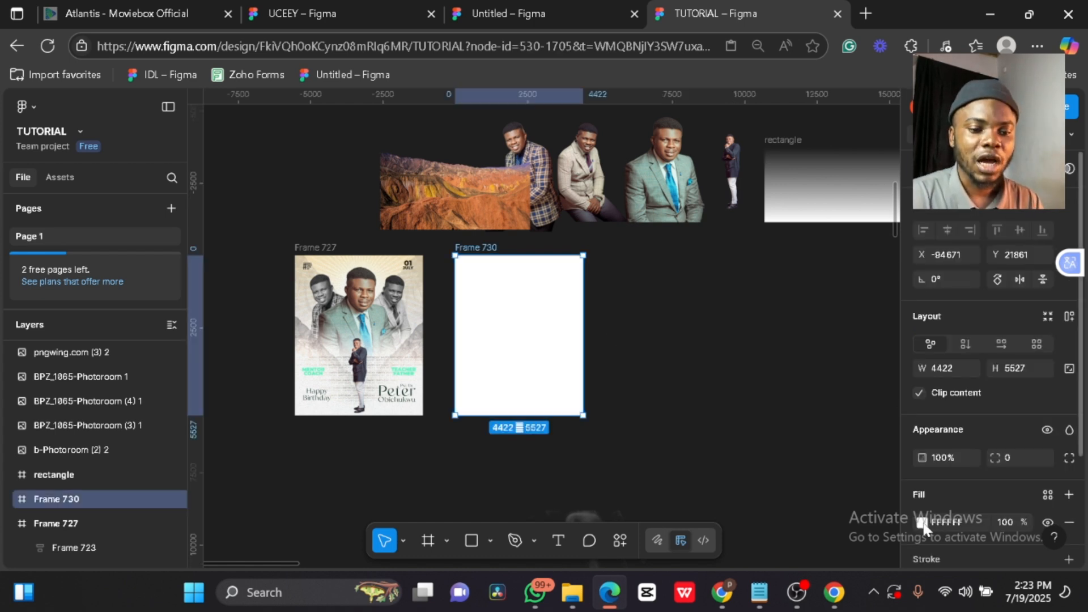
- Compare Frame 730's fill with the gradient fill of reference Frame 727
{"action": "left_click", "coordinate": [923, 523]}
{"action": "left_click", "coordinate": [338, 248]}
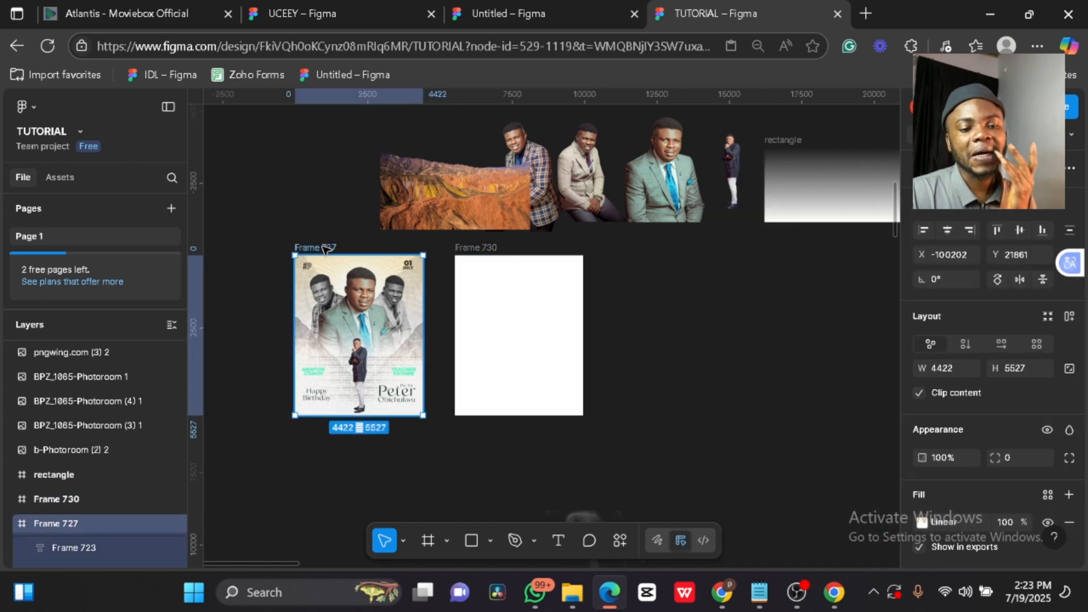
{"action": "scroll", "coordinate": [924, 431], "scroll_direction": "down", "scroll_amount": 2}
{"action": "scroll", "coordinate": [925, 437], "scroll_direction": "down", "scroll_amount": 1}
{"action": "left_click", "coordinate": [922, 384]}
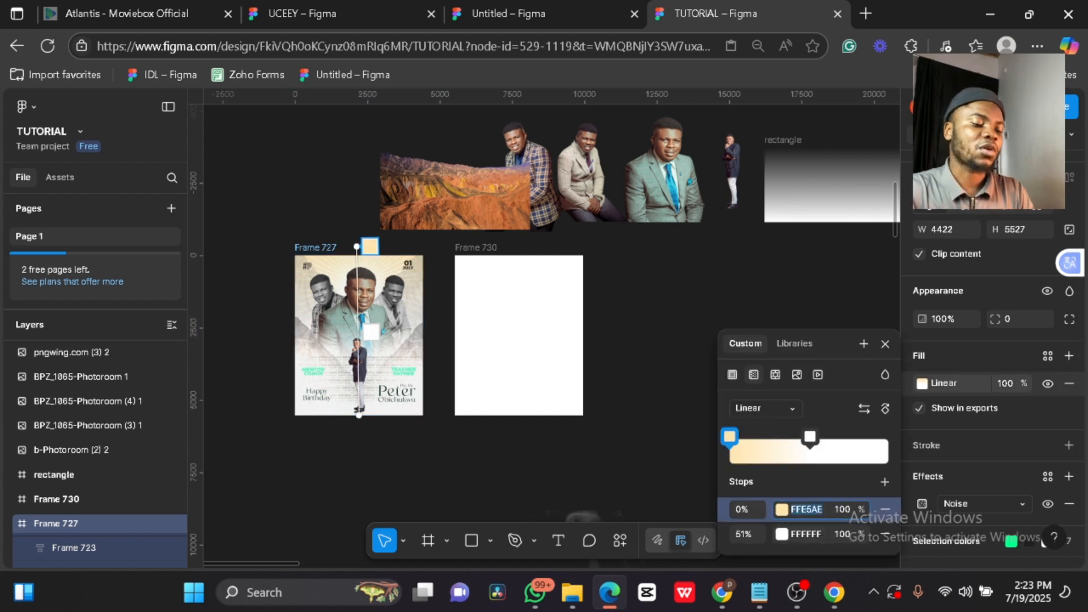
- Fill Frame 730 with a linear gradient, FFE5AE at 15% fading to white at 66%
{"action": "key", "text": "Escape"}
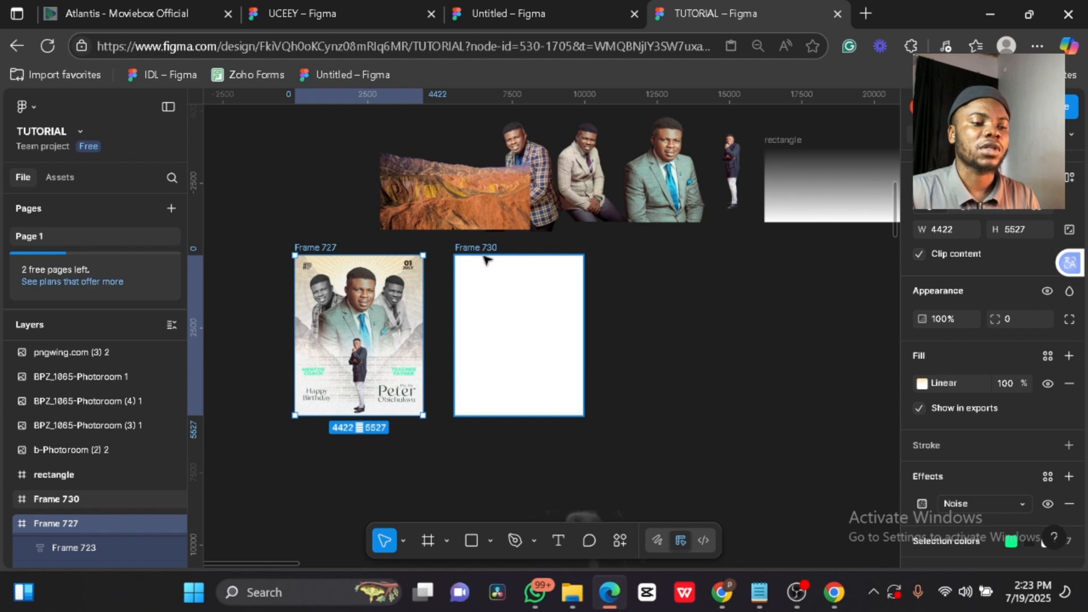
{"action": "left_click", "coordinate": [485, 258]}
{"action": "left_click", "coordinate": [921, 385]}
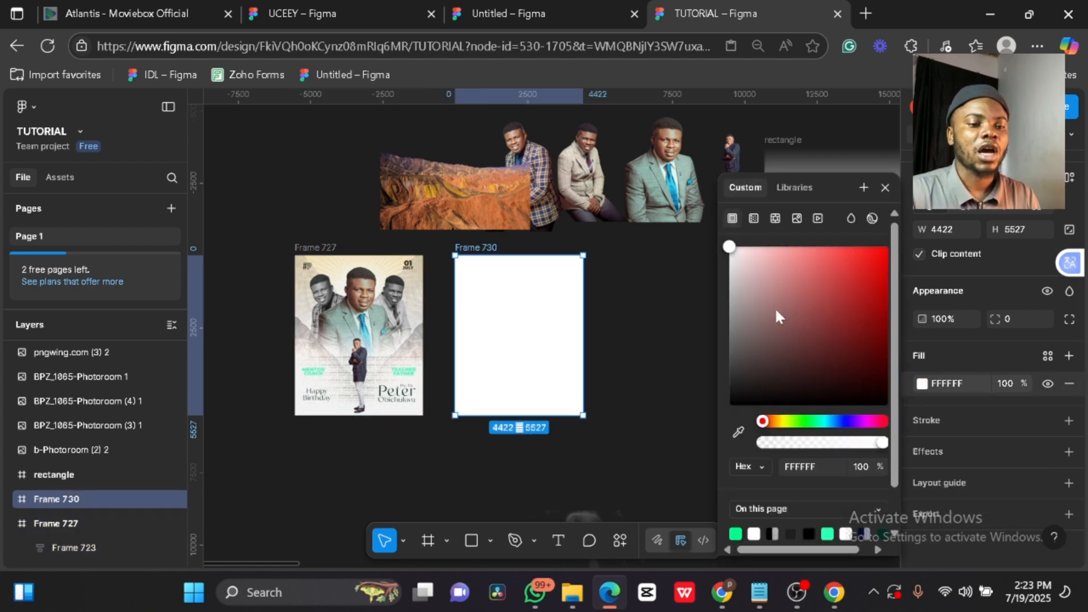
{"action": "left_click", "coordinate": [754, 220]}
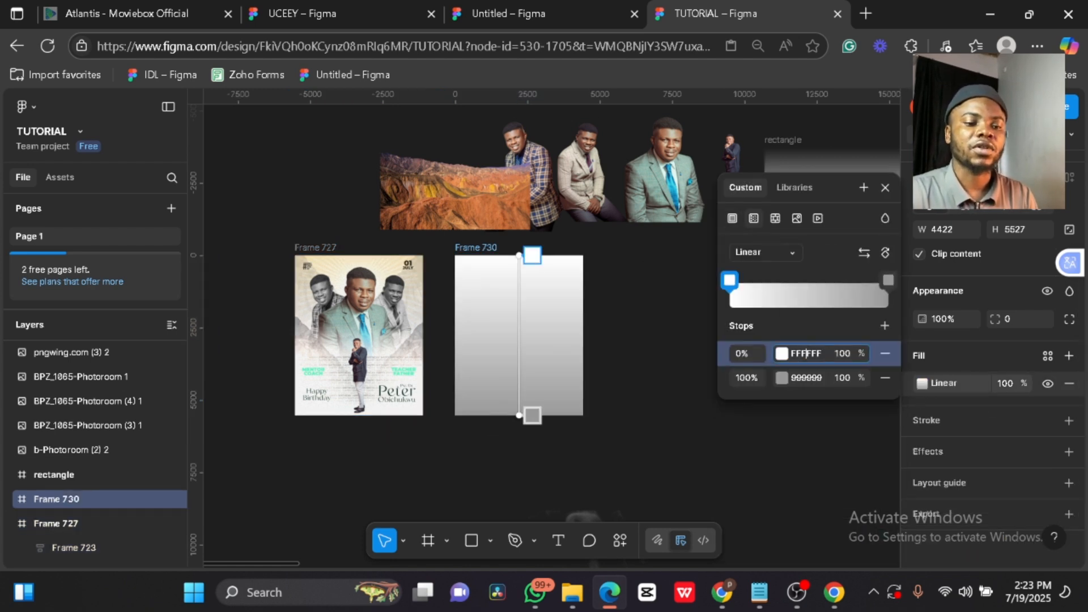
{"action": "left_click", "coordinate": [806, 354]}
{"action": "left_click", "coordinate": [806, 378]}
{"action": "type", "text": "FFE5AE"}
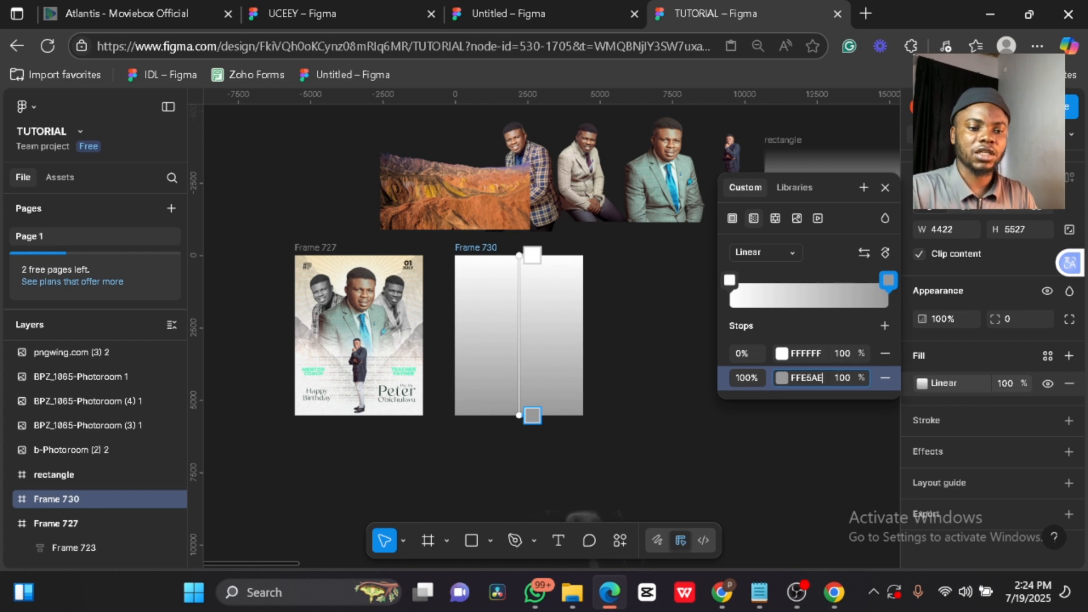
{"action": "key", "text": "Return"}
{"action": "left_click", "coordinate": [865, 252]}
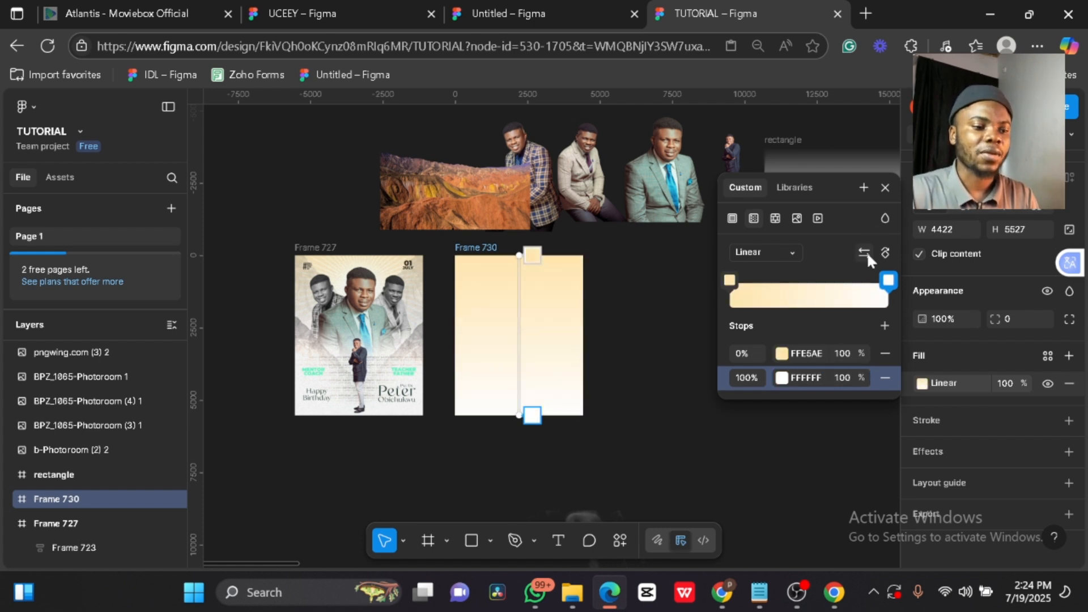
{"action": "left_click_drag", "start_coordinate": [888, 280], "coordinate": [834, 281]}
{"action": "left_click_drag", "start_coordinate": [726, 281], "coordinate": [761, 284]}
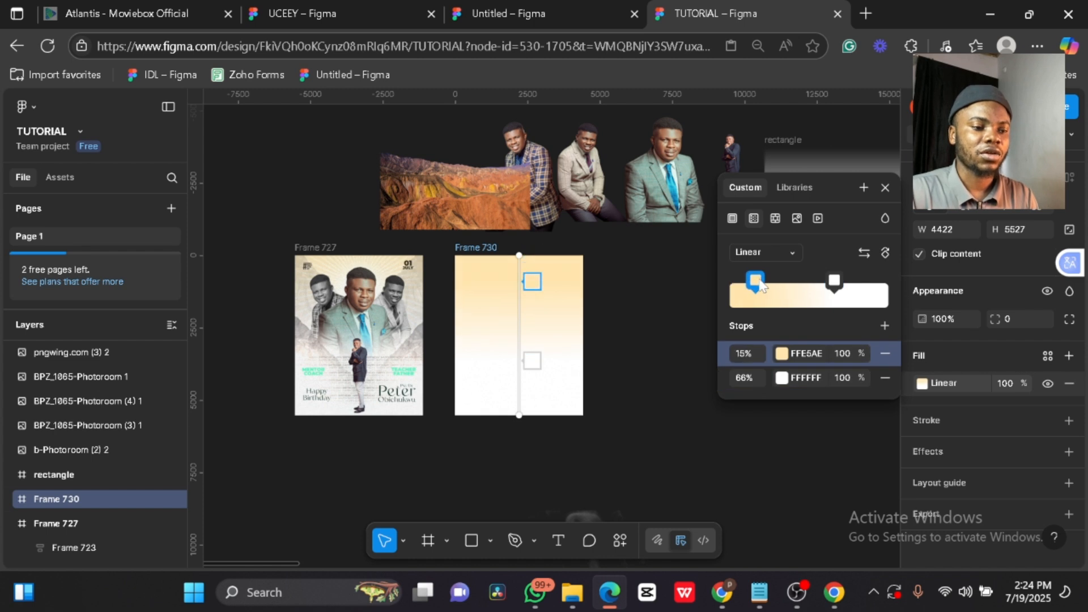
{"action": "left_click", "coordinate": [885, 192]}
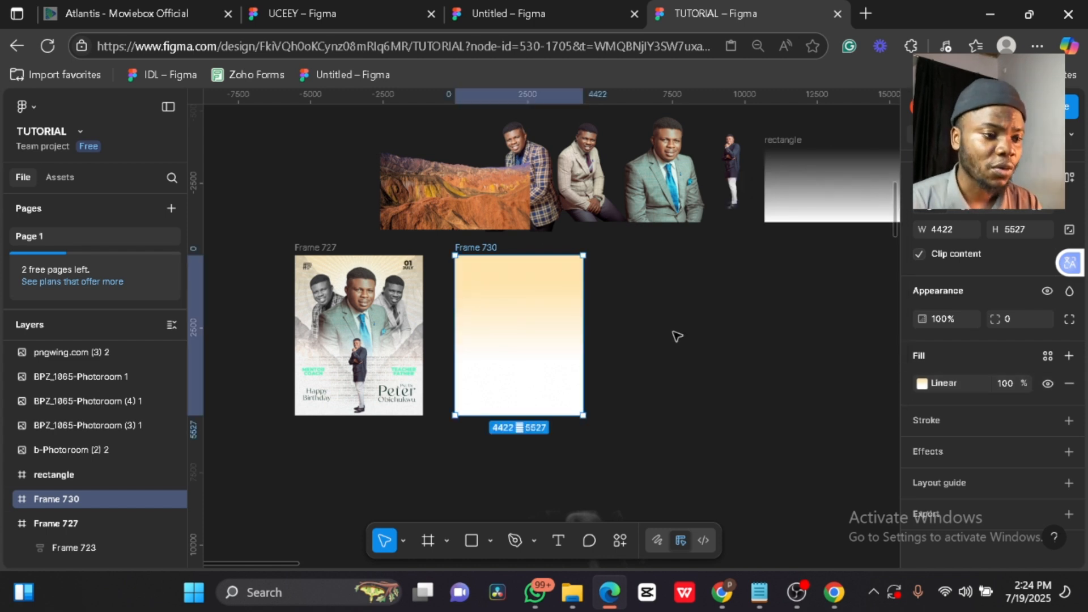
- Draw a white 60-point starburst centred in Frame 730
{"action": "left_click", "coordinate": [491, 541]}
{"action": "left_click", "coordinate": [547, 488]}
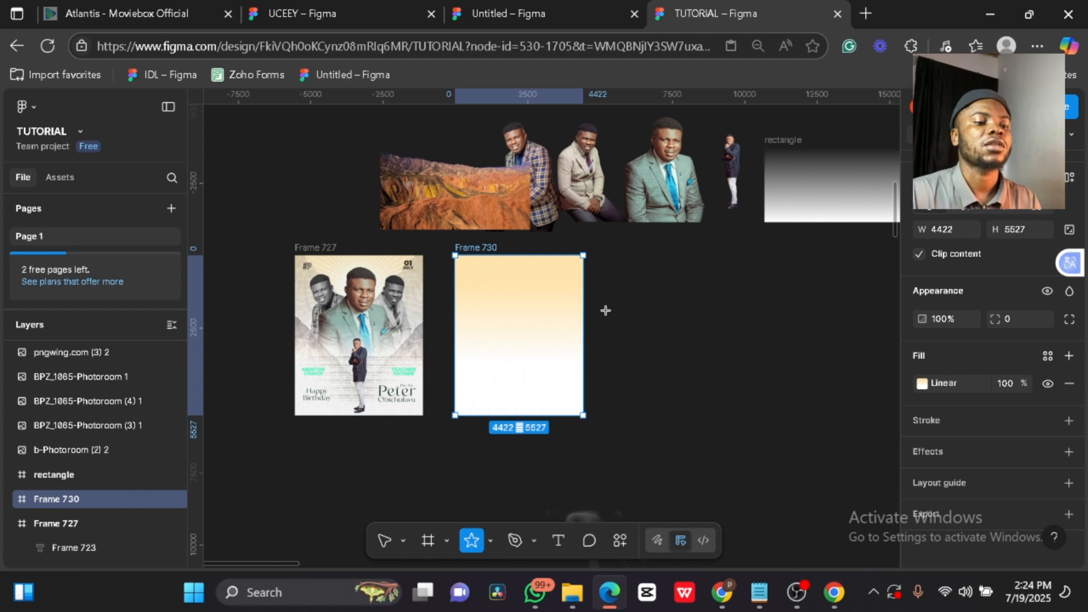
{"action": "left_click_drag", "start_coordinate": [635, 302], "coordinate": [792, 461]}
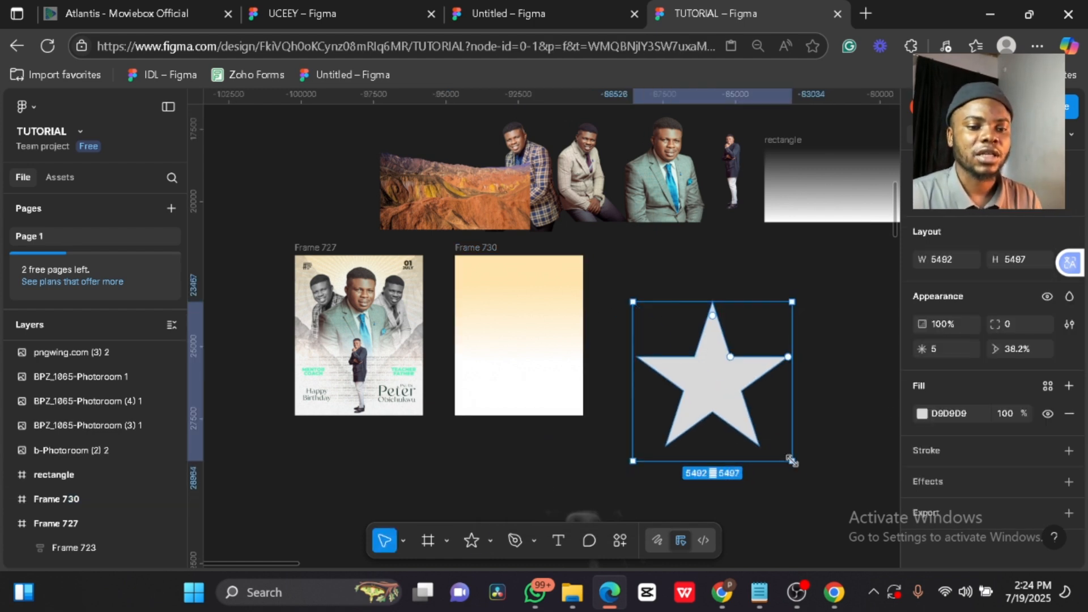
{"action": "mouse_move", "coordinate": [922, 350]}
{"action": "left_mouse_down"}
{"action": "mouse_move", "coordinate": [963, 350]}
{"action": "mouse_move", "coordinate": [750, 431]}
{"action": "mouse_move", "coordinate": [794, 431]}
{"action": "mouse_move", "coordinate": [992, 318]}
{"action": "mouse_move", "coordinate": [964, 349]}
{"action": "mouse_move", "coordinate": [905, 356]}
{"action": "left_mouse_up"}
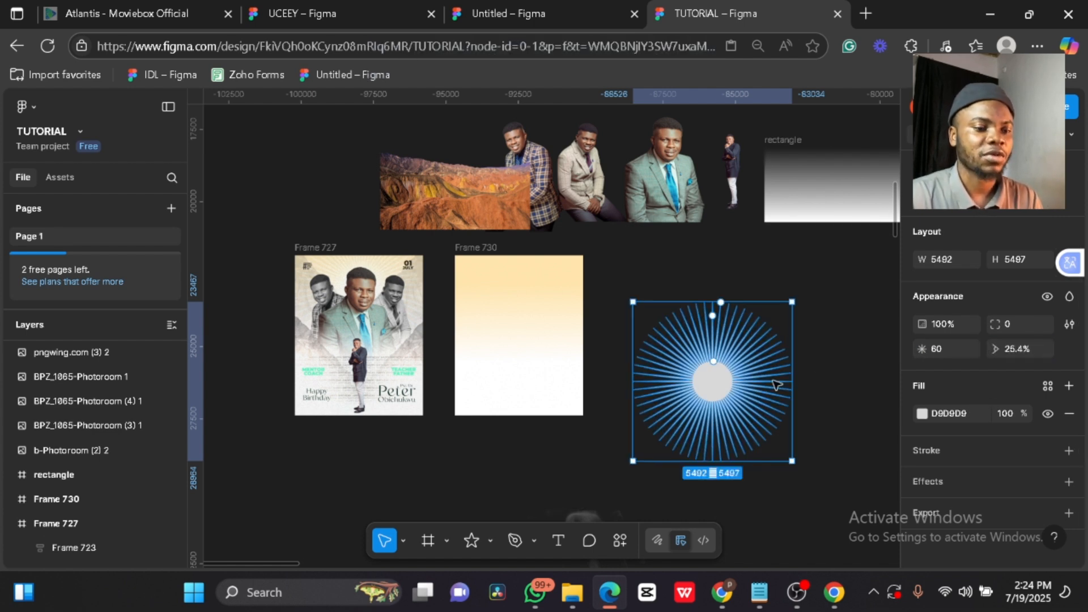
{"action": "left_click_drag", "start_coordinate": [705, 389], "coordinate": [572, 333]}
{"action": "left_click", "coordinate": [934, 412]}
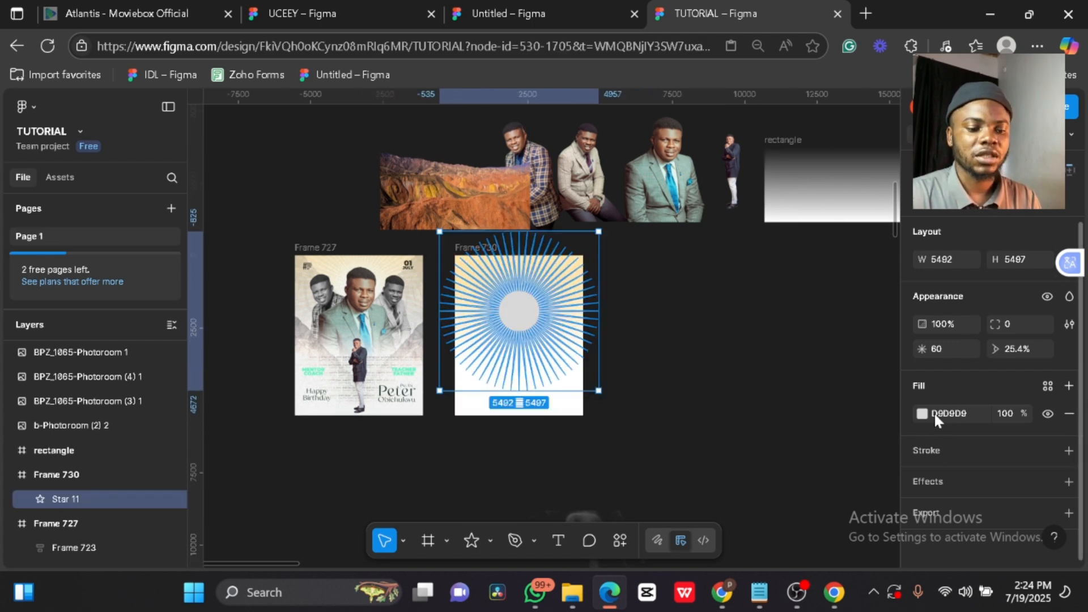
{"action": "type", "text": "ffff"}
{"action": "key", "text": "Return"}
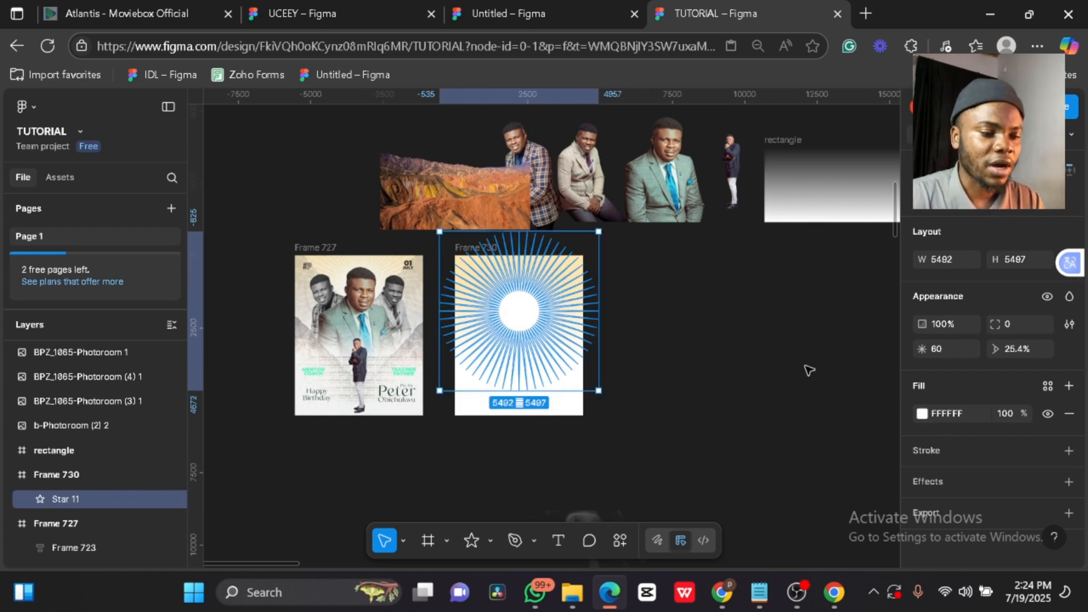
{"action": "left_click", "coordinate": [807, 369]}
- Give the sun-ray star a layer blur of about 38
{"action": "scroll", "coordinate": [467, 291], "scroll_direction": "up", "scroll_amount": 5}
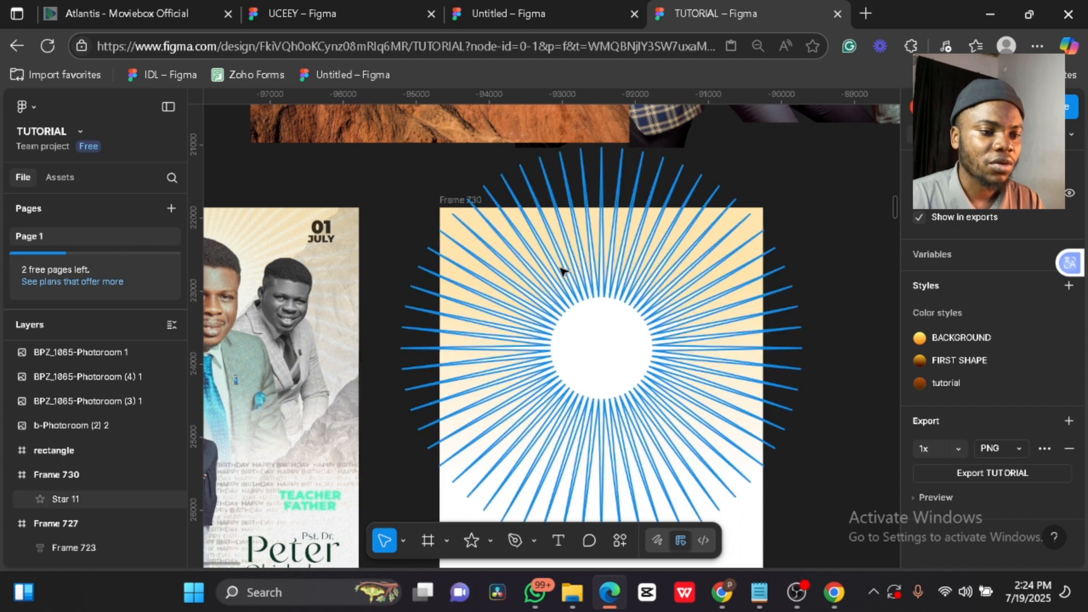
{"action": "left_click", "coordinate": [613, 338]}
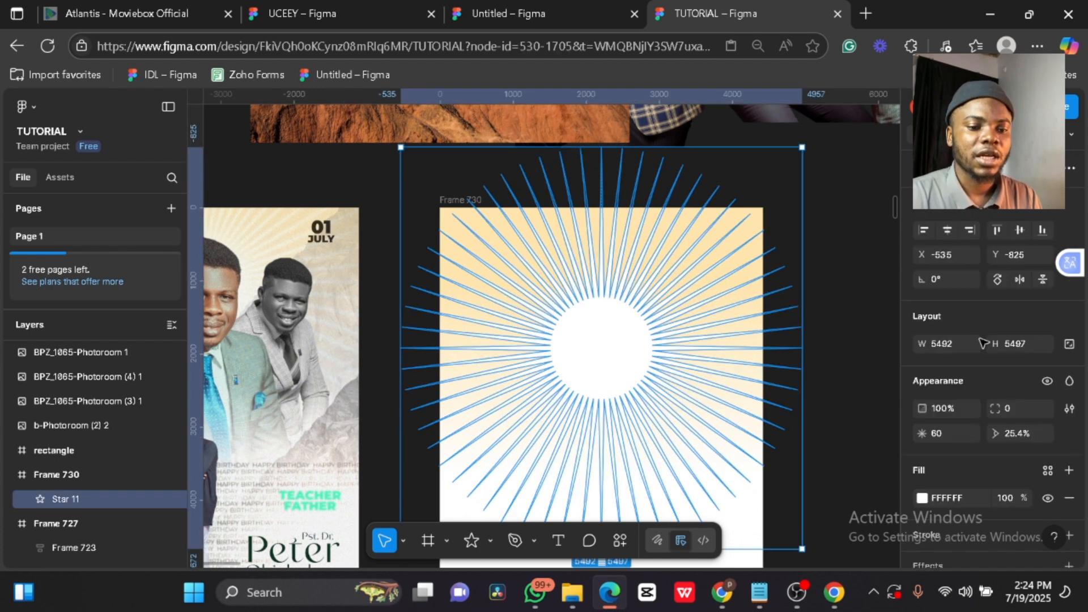
{"action": "scroll", "coordinate": [995, 389], "scroll_direction": "down", "scroll_amount": 3}
{"action": "left_click", "coordinate": [1069, 482]}
{"action": "left_click", "coordinate": [922, 509]}
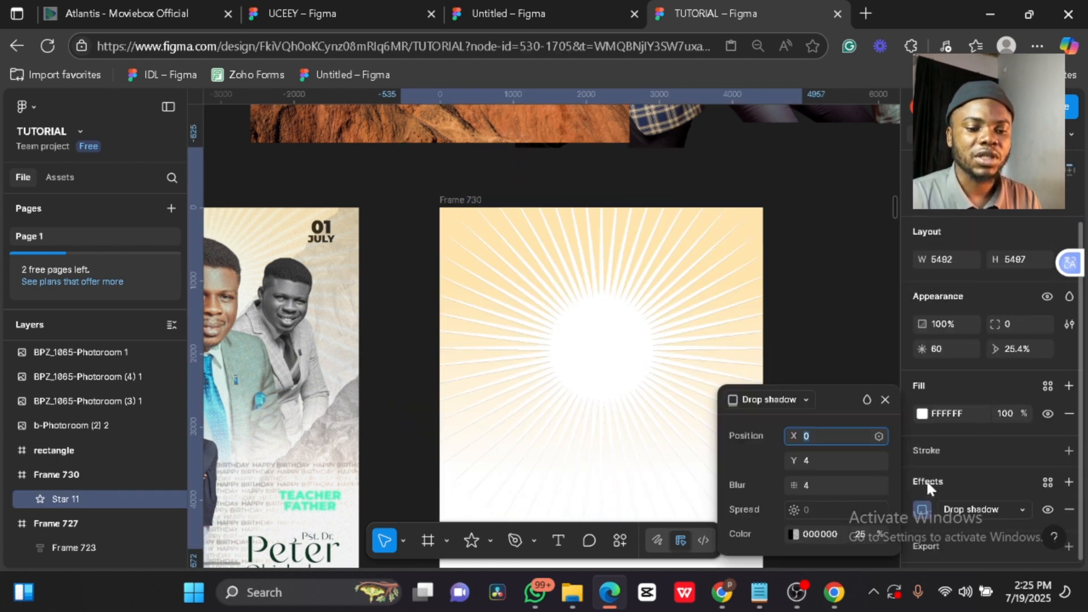
{"action": "left_click", "coordinate": [1004, 502]}
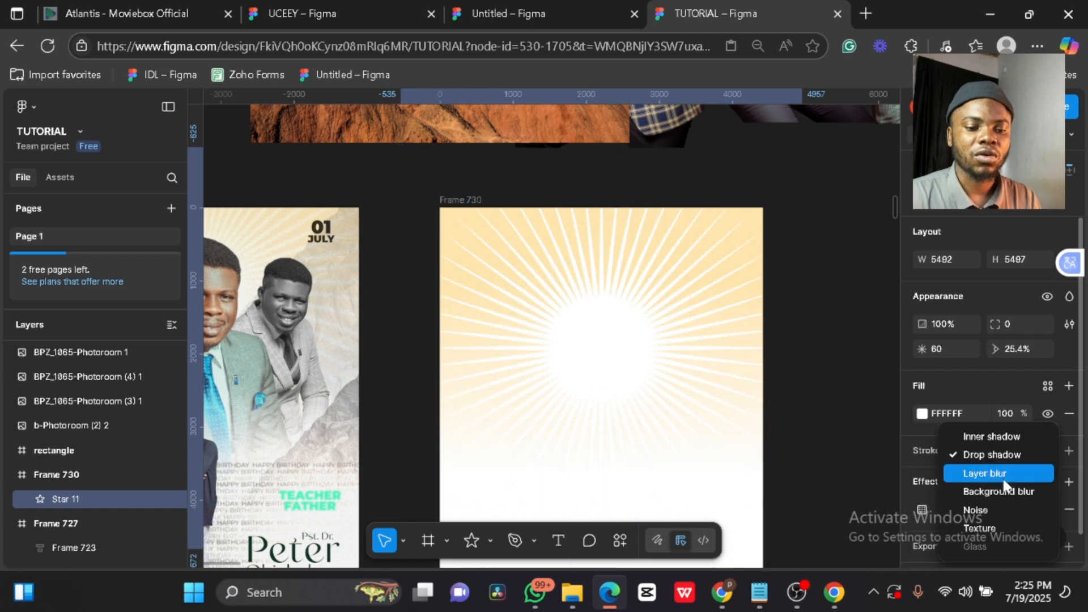
{"action": "left_click", "coordinate": [1006, 475]}
{"action": "left_click", "coordinate": [922, 509]}
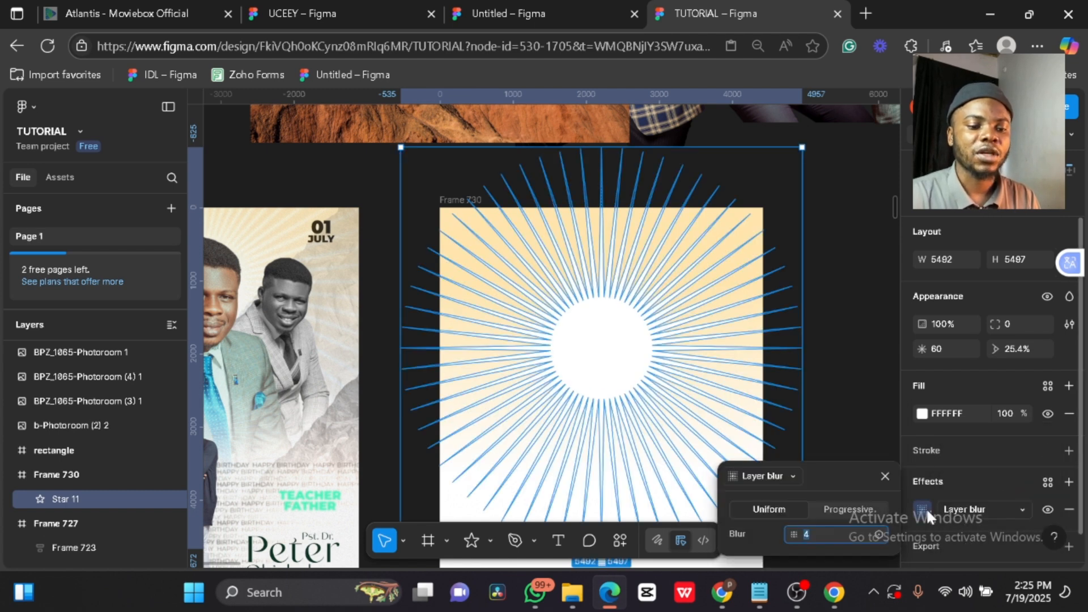
{"action": "left_click_drag", "start_coordinate": [793, 534], "coordinate": [849, 530]}
{"action": "left_click_drag", "start_coordinate": [1015, 482], "coordinate": [1061, 466]}
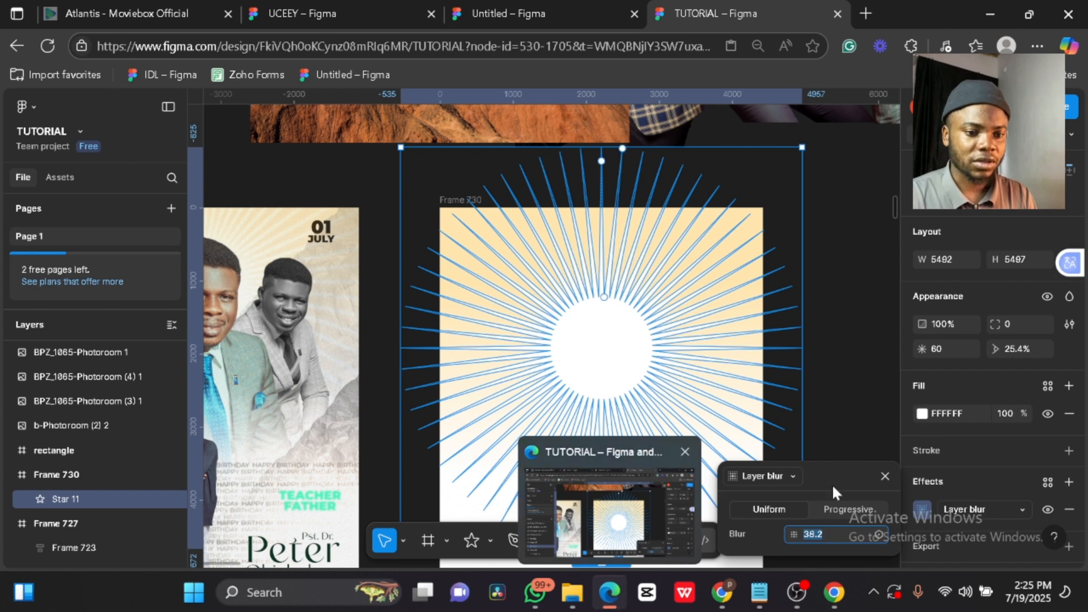
{"action": "left_click", "coordinate": [858, 441]}
- Set the sun-ray star's opacity to 70%
{"action": "left_click", "coordinate": [651, 391]}
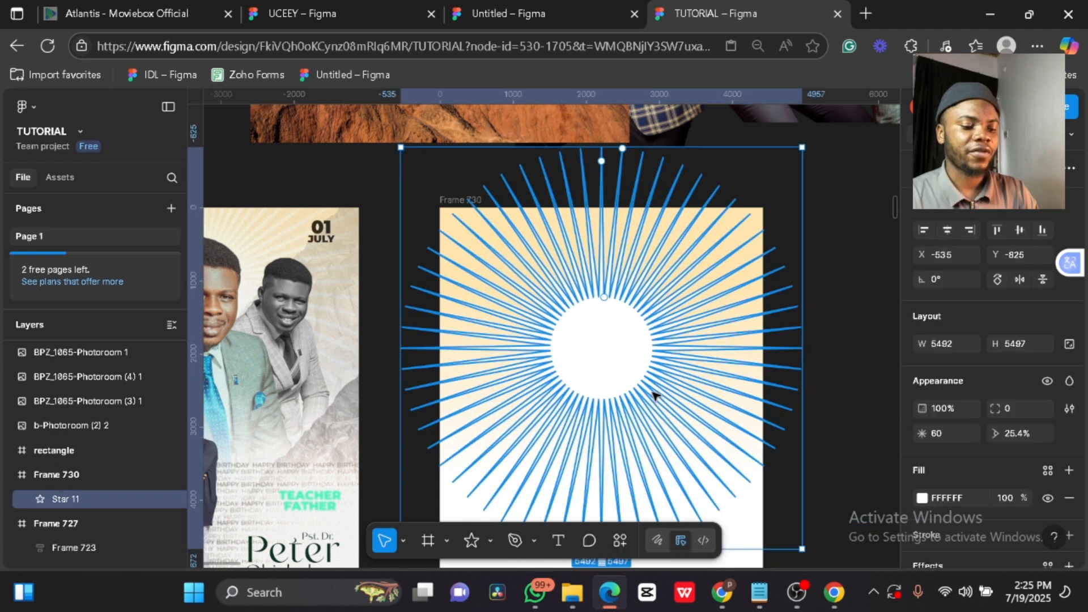
{"action": "key", "text": "6"}
{"action": "key", "text": "7"}
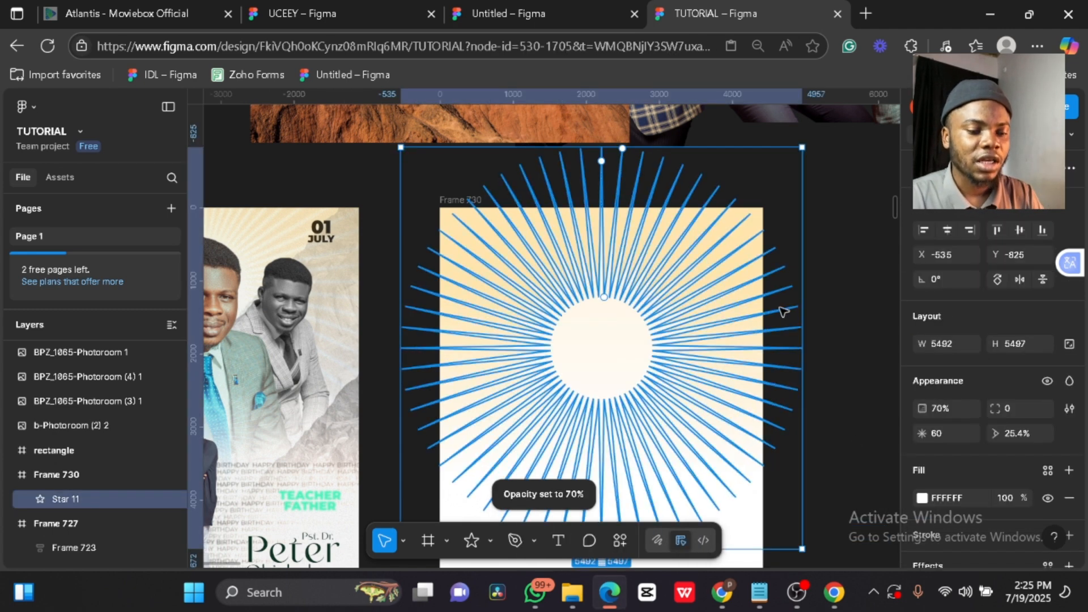
{"action": "left_click", "coordinate": [785, 311]}
- Lock the sun-ray star in place
{"action": "scroll", "coordinate": [840, 323], "scroll_direction": "down", "scroll_amount": 3, "text": "ctrl"}
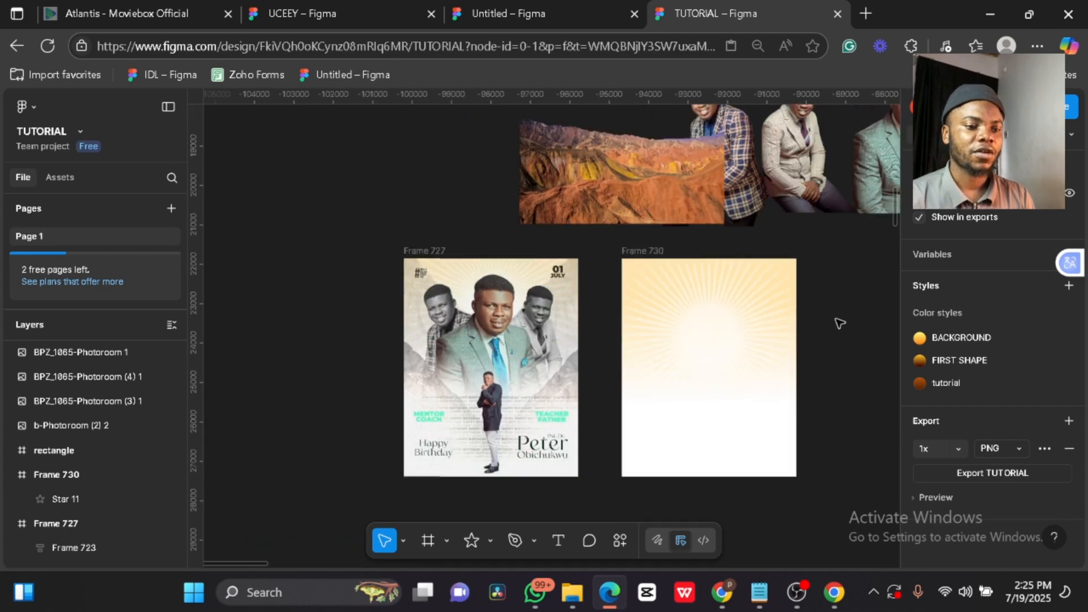
{"action": "left_click", "coordinate": [766, 297]}
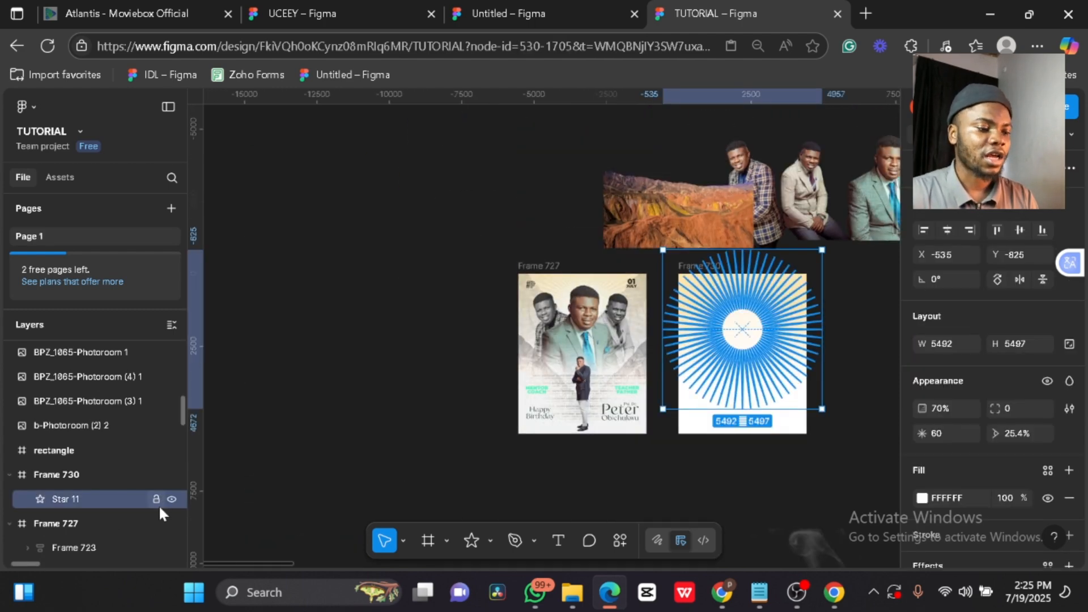
{"action": "left_click", "coordinate": [157, 500]}
{"action": "left_click", "coordinate": [428, 401]}
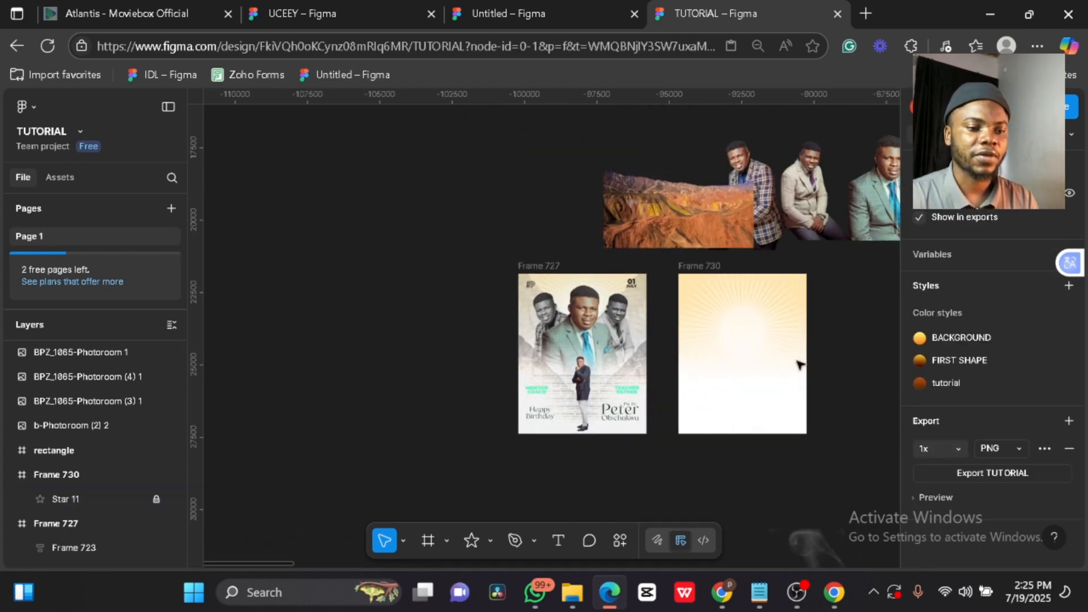
- Duplicate the mountain image into Frame 730, tilt it about 35 degrees and desaturate it
{"action": "left_click", "coordinate": [644, 196]}
{"action": "left_click_drag", "start_coordinate": [644, 195], "coordinate": [719, 314], "text": "alt"}
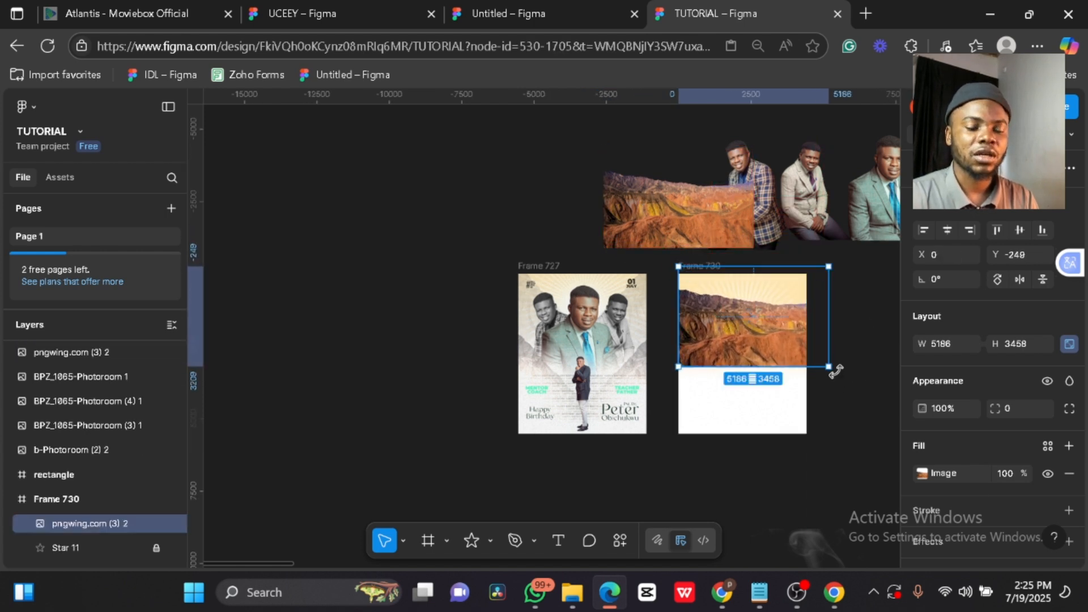
{"action": "left_click_drag", "start_coordinate": [835, 370], "coordinate": [790, 406]}
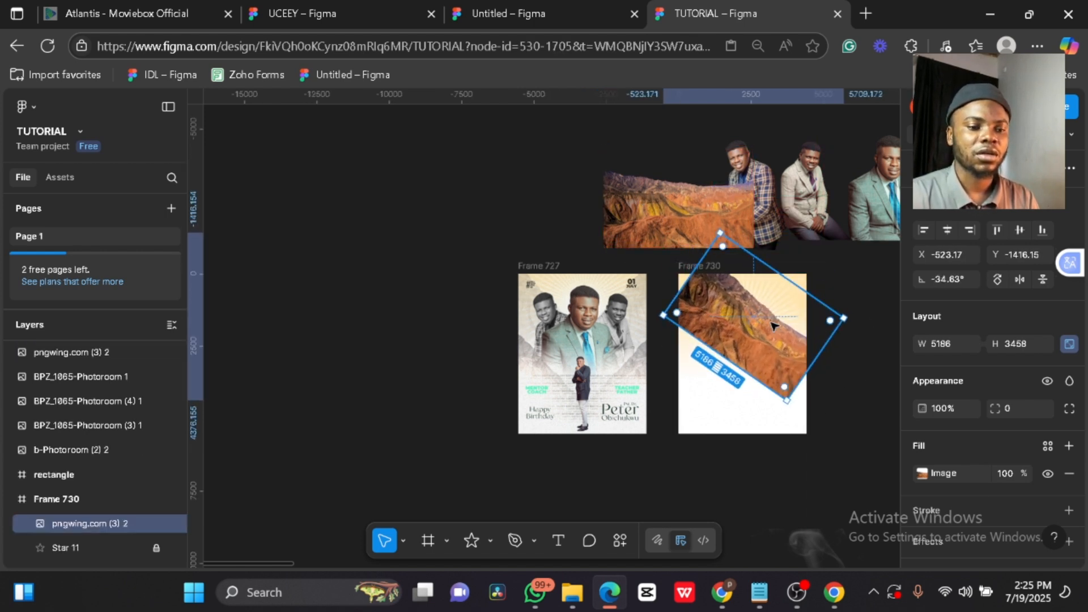
{"action": "left_click_drag", "start_coordinate": [772, 325], "coordinate": [730, 324]}
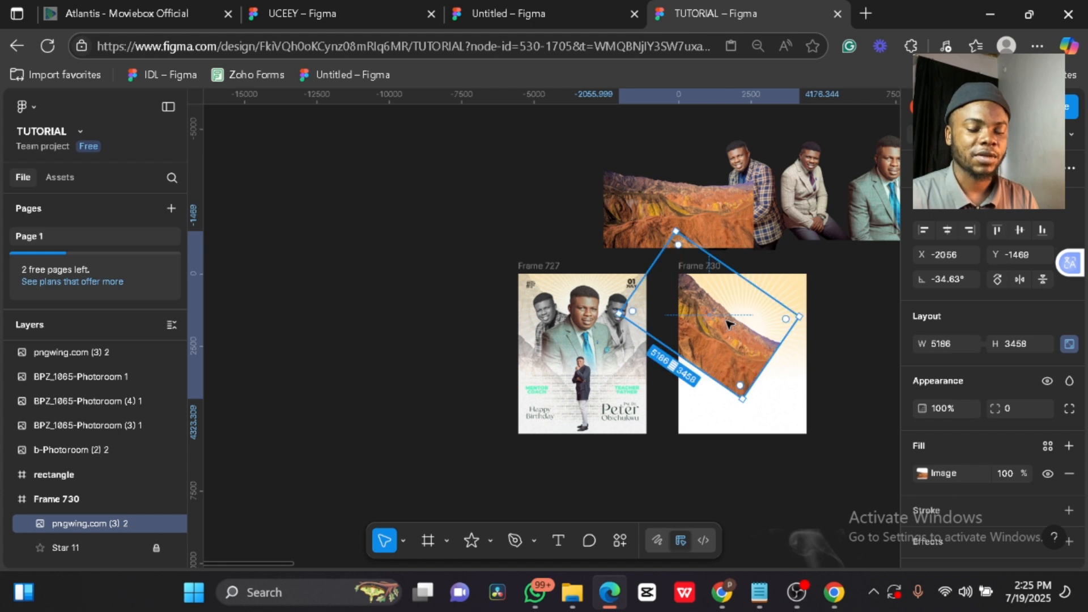
{"action": "left_click", "coordinate": [922, 472]}
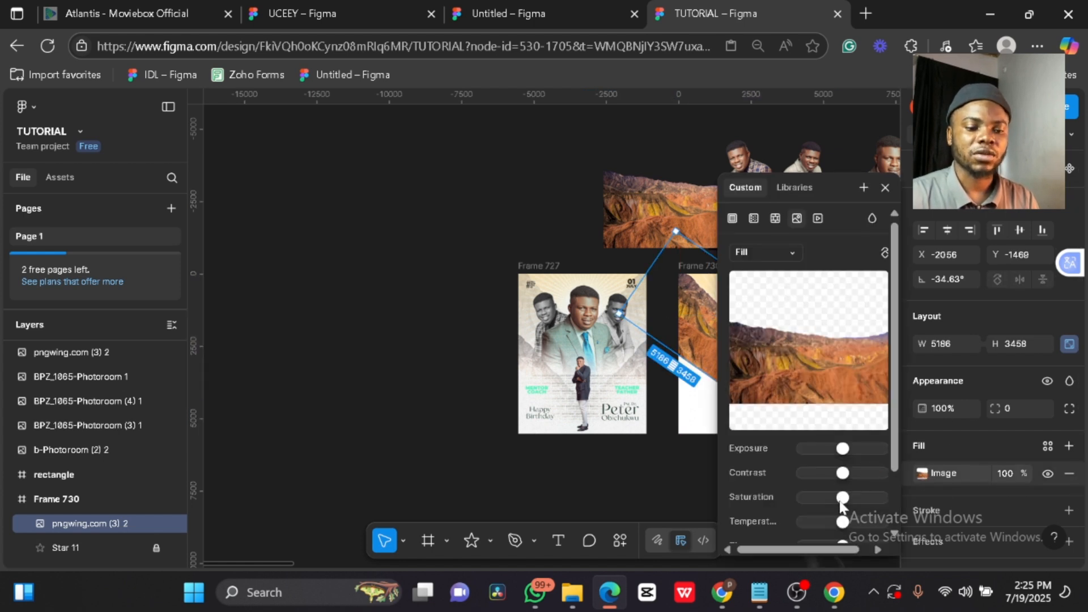
{"action": "left_click_drag", "start_coordinate": [801, 497], "coordinate": [726, 495]}
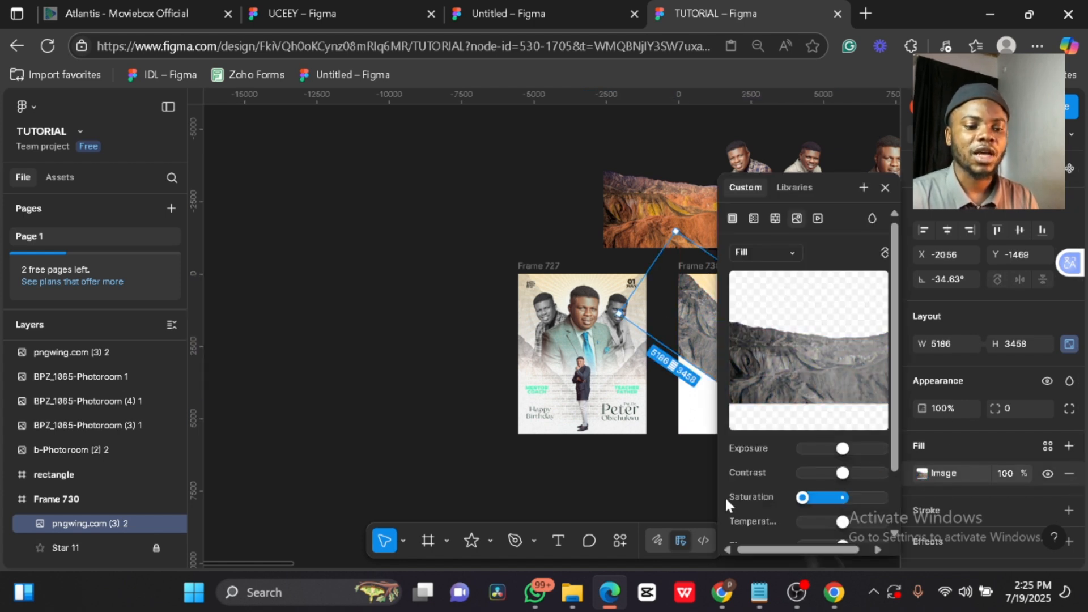
{"action": "left_click", "coordinate": [885, 187]}
- Fade the mountain copy to 10% opacity, keeping it above the star
{"action": "scroll", "coordinate": [749, 291], "scroll_direction": "up", "scroll_amount": 2}
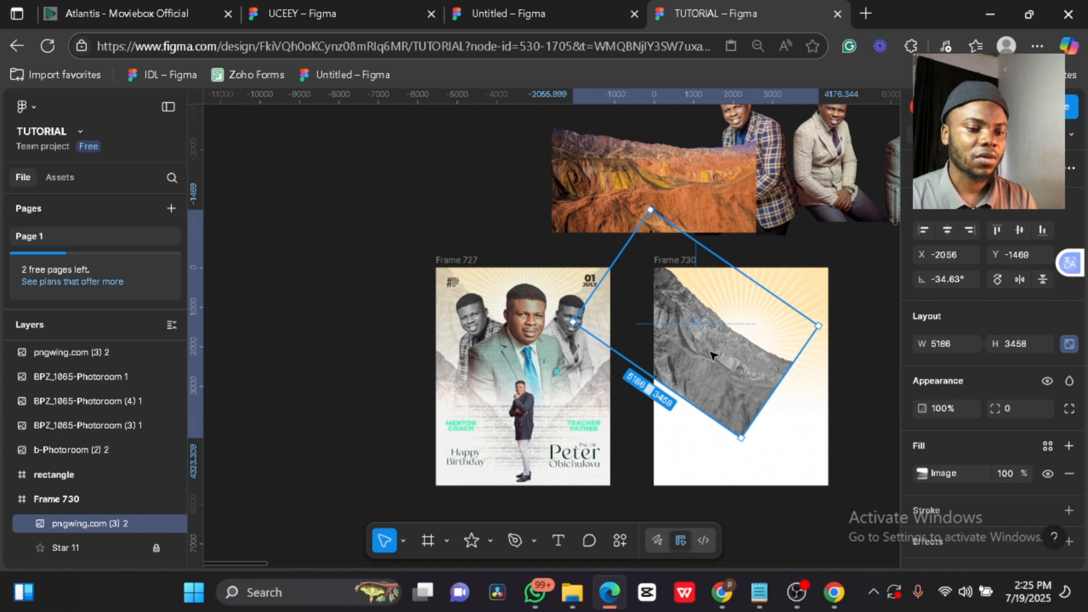
{"action": "key", "text": "ctrl+bracketleft"}
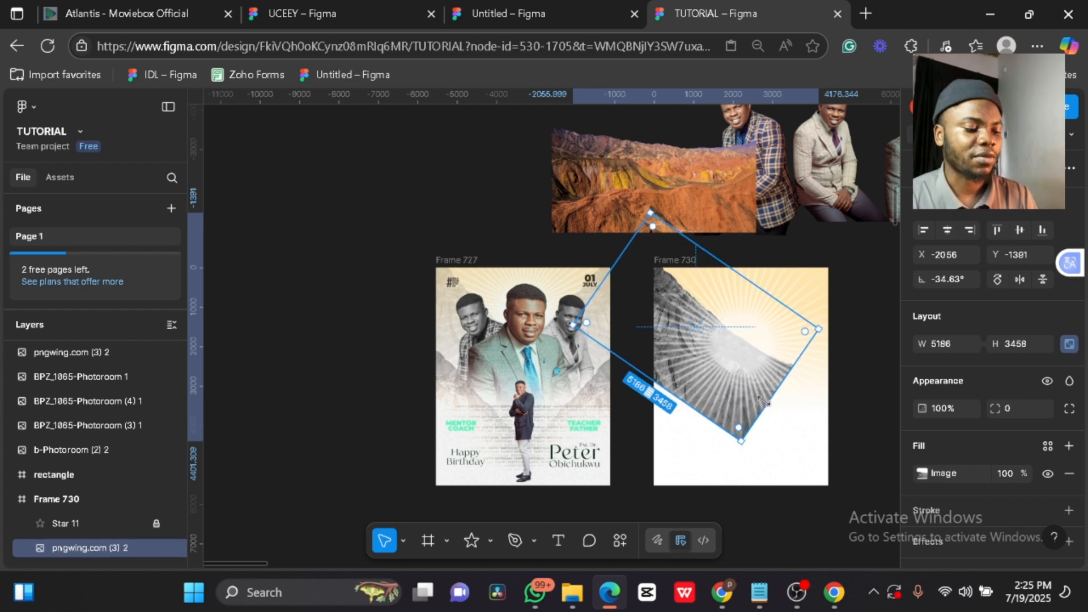
{"action": "key", "text": "1"}
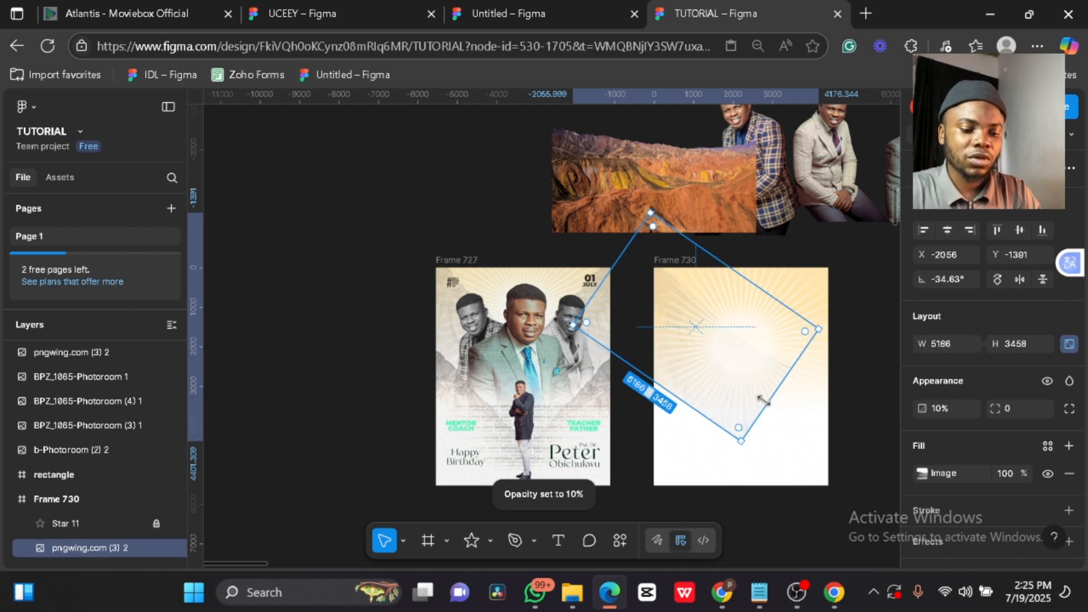
{"action": "key", "text": "ctrl+bracketright"}
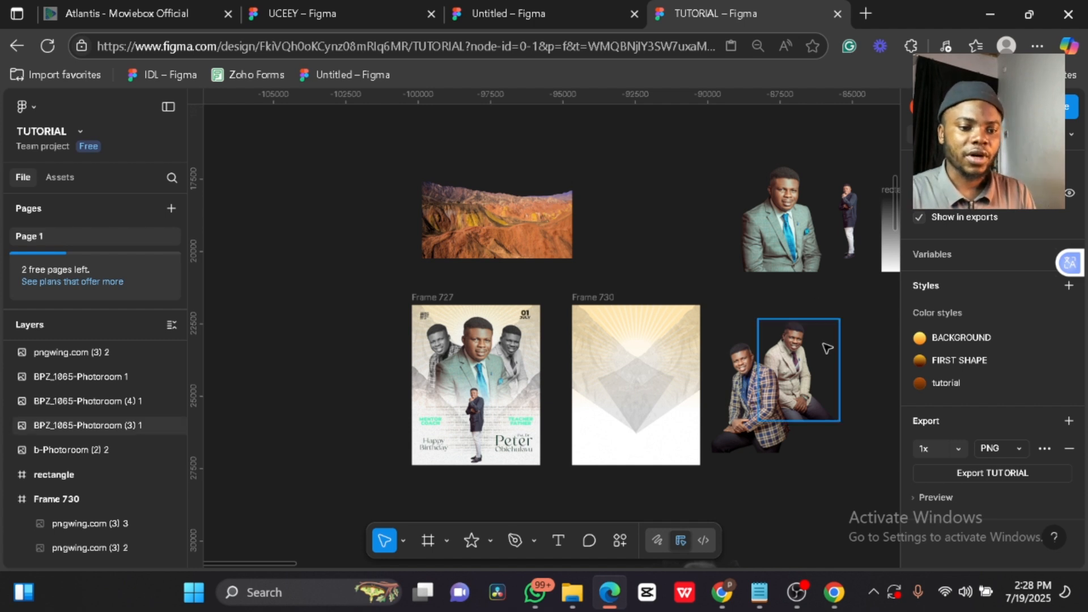
- Move the plaid and beige sitting-man photos into Frame 730 side by side
{"action": "left_click_drag", "start_coordinate": [821, 347], "coordinate": [618, 400]}
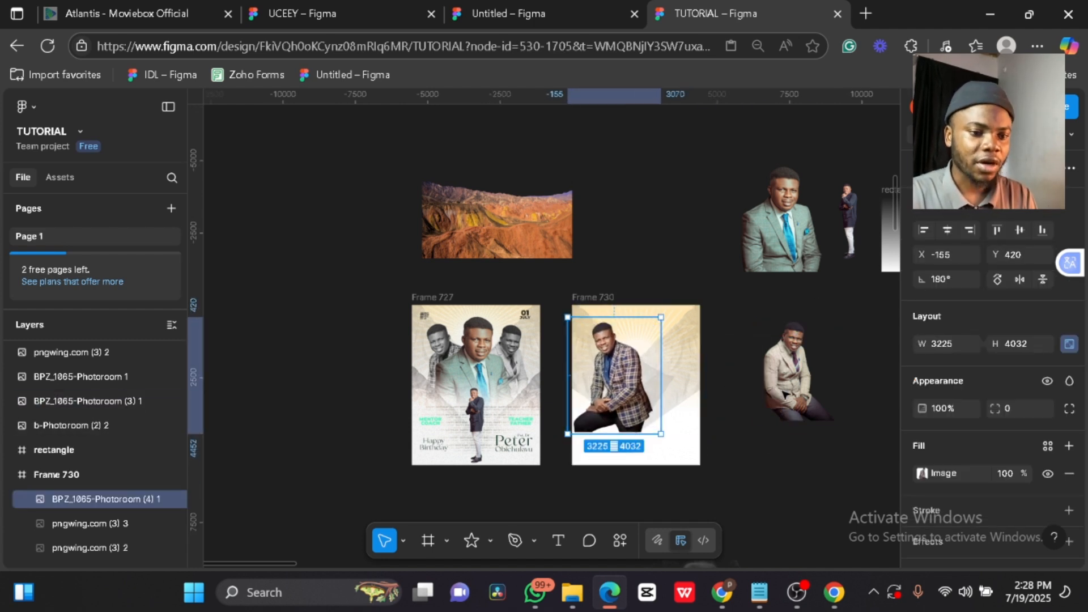
{"action": "left_click", "coordinate": [785, 385]}
{"action": "left_click_drag", "start_coordinate": [786, 385], "coordinate": [622, 402]}
{"action": "left_click", "coordinate": [621, 392], "text": "shift"}
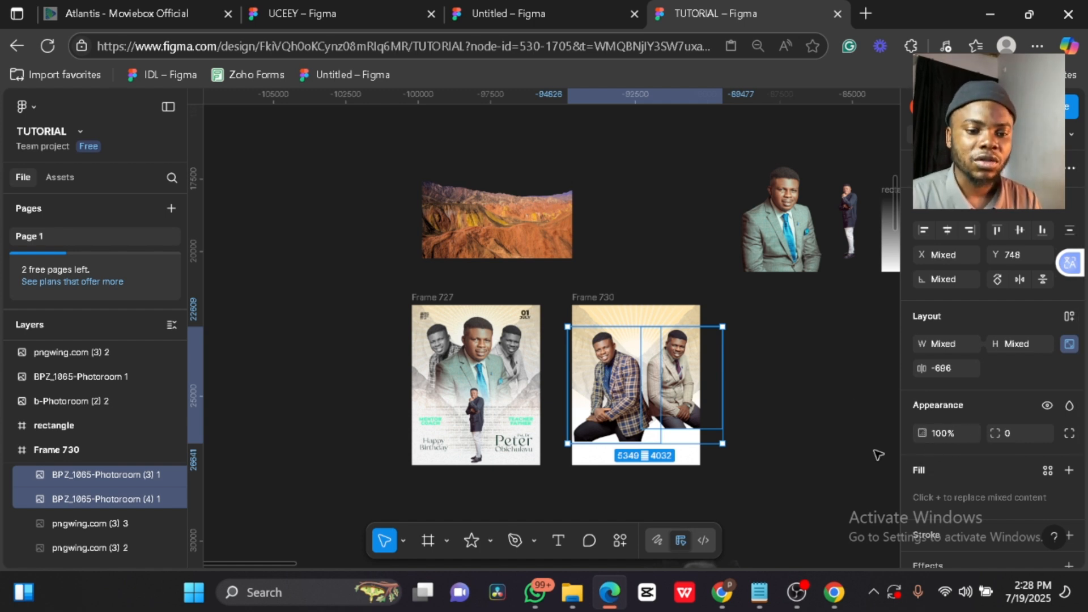
- Set both sitting-man photos' saturation to minimum for black and white
{"action": "scroll", "coordinate": [937, 464], "scroll_direction": "down", "scroll_amount": 2}
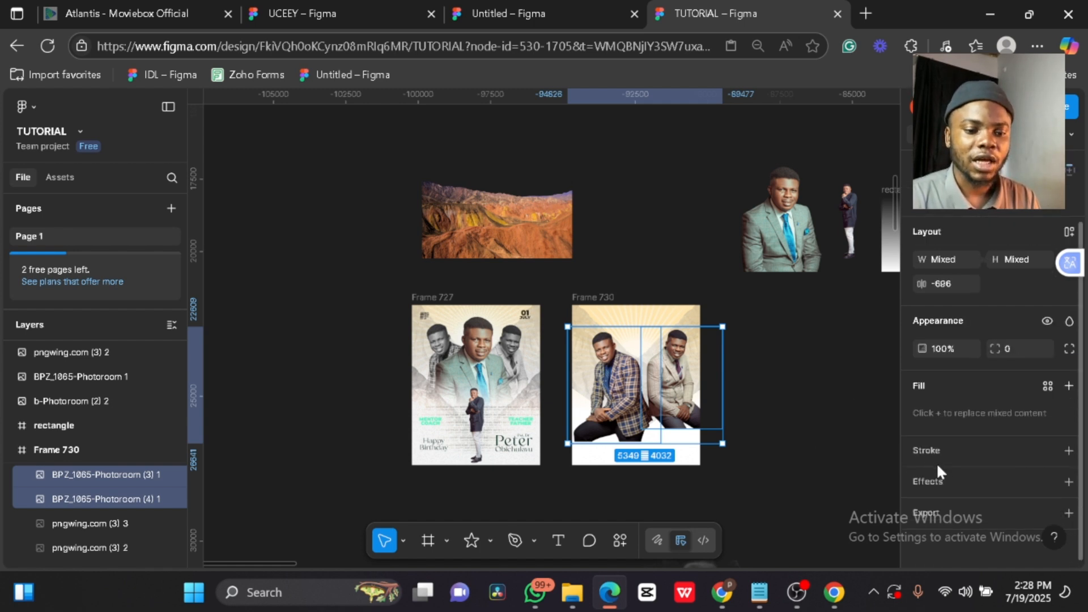
{"action": "left_click", "coordinate": [606, 404]}
{"action": "left_click", "coordinate": [922, 413]}
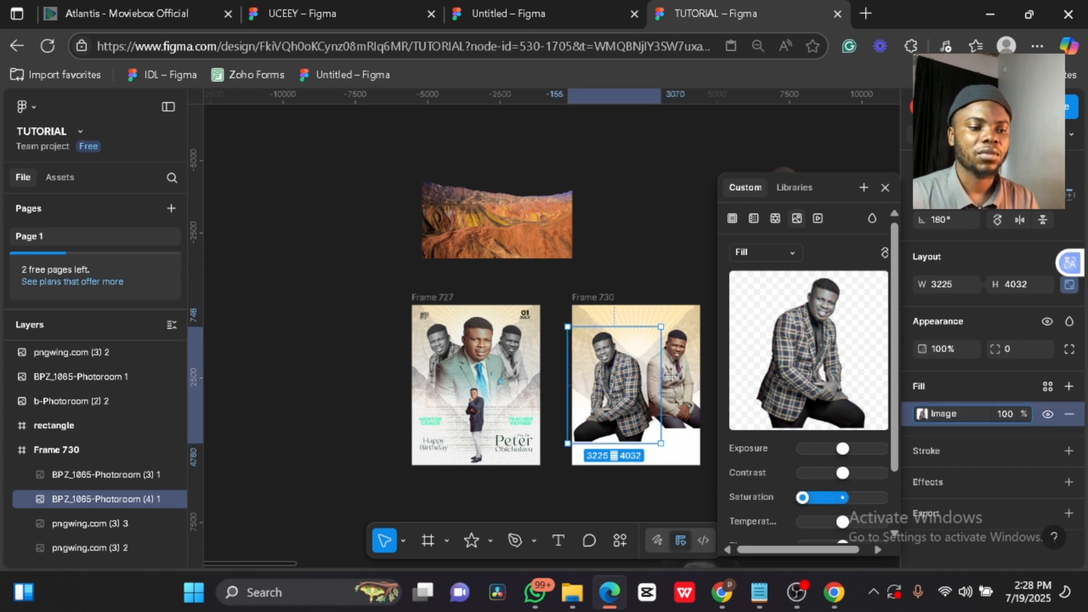
{"action": "left_click", "coordinate": [682, 355]}
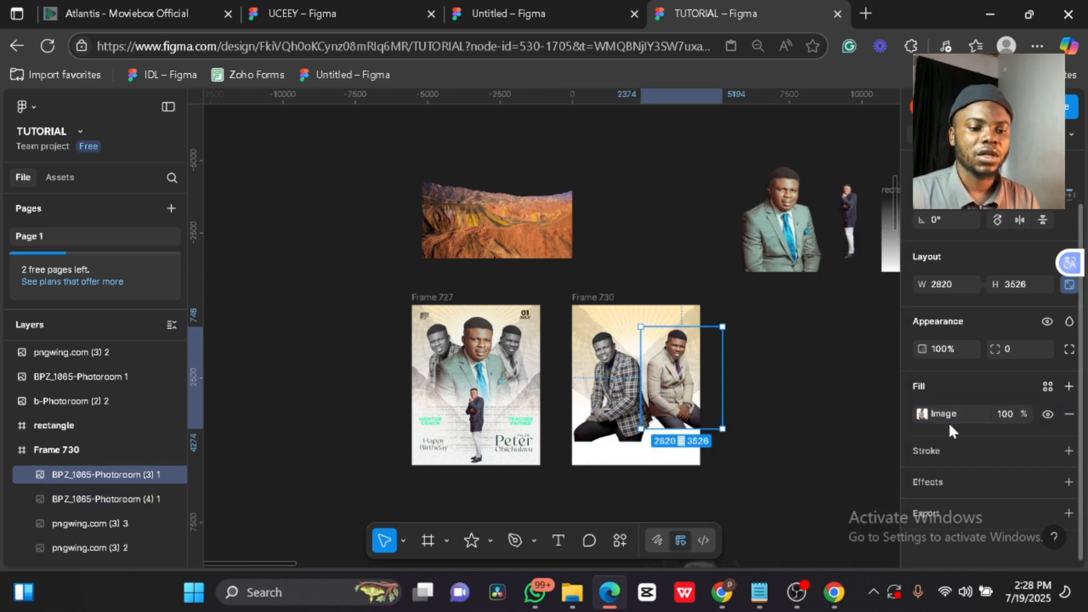
{"action": "left_click", "coordinate": [923, 415]}
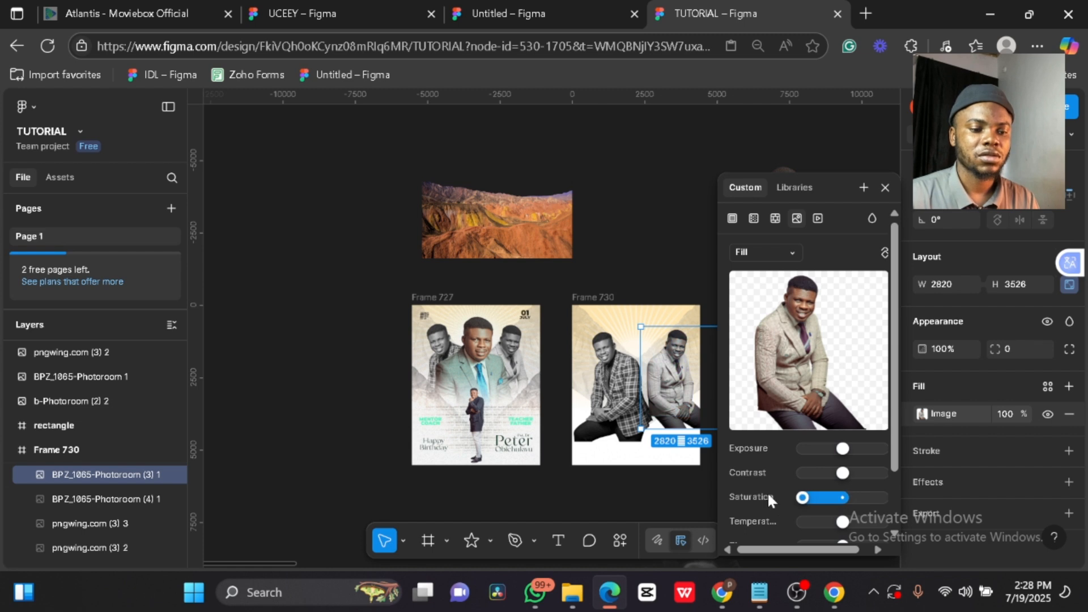
{"action": "left_click", "coordinate": [885, 188]}
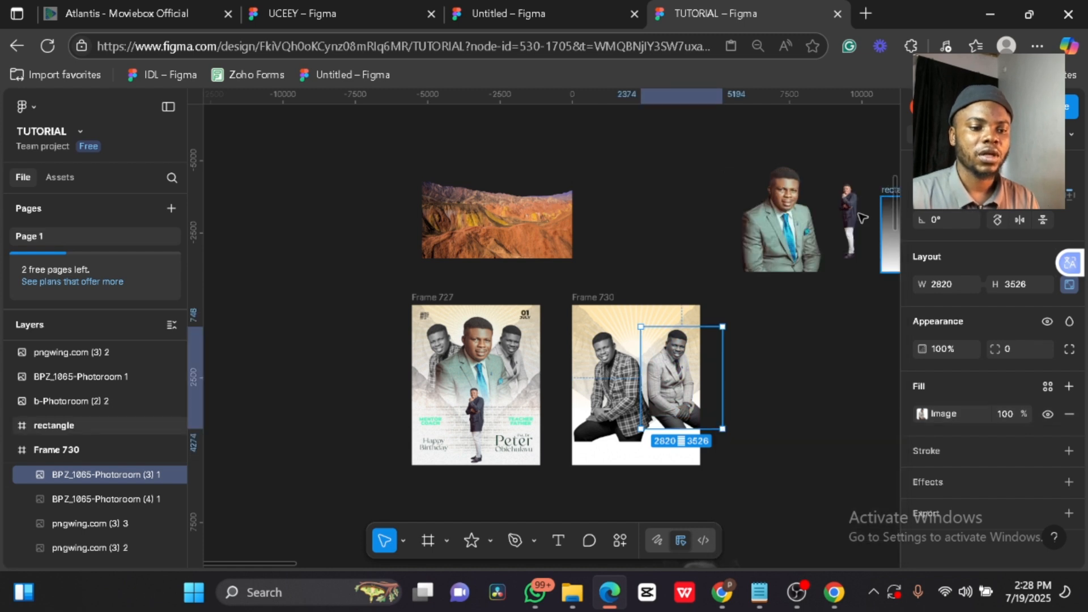
{"action": "left_click", "coordinate": [797, 372]}
{"action": "left_click", "coordinate": [784, 225]}
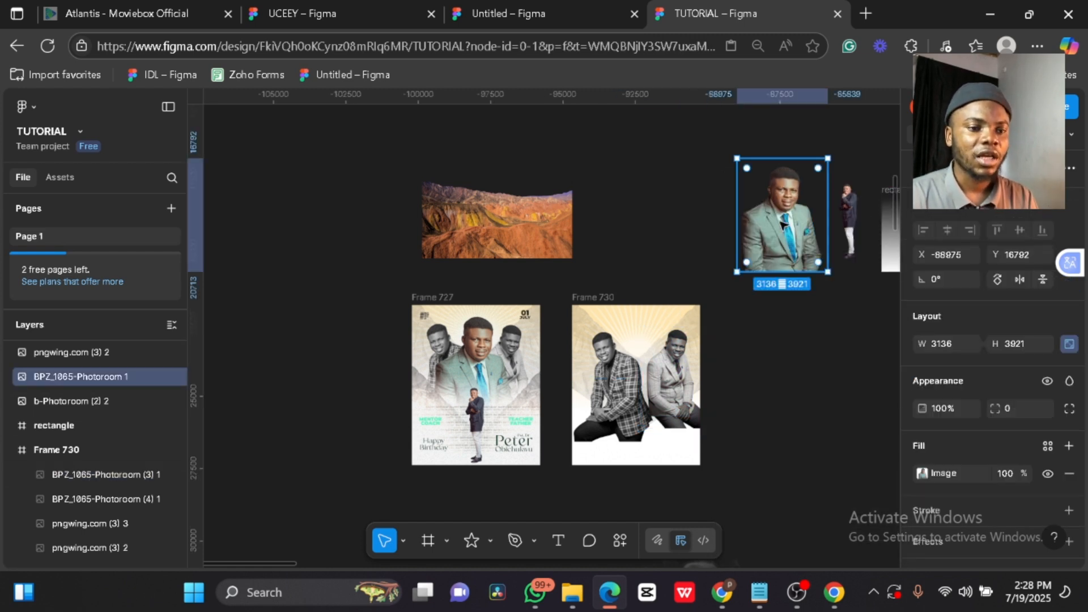
- Move the gradient sample beside Frame 730 and draw a new white rectangle
{"action": "left_click_drag", "start_coordinate": [889, 263], "coordinate": [753, 372]}
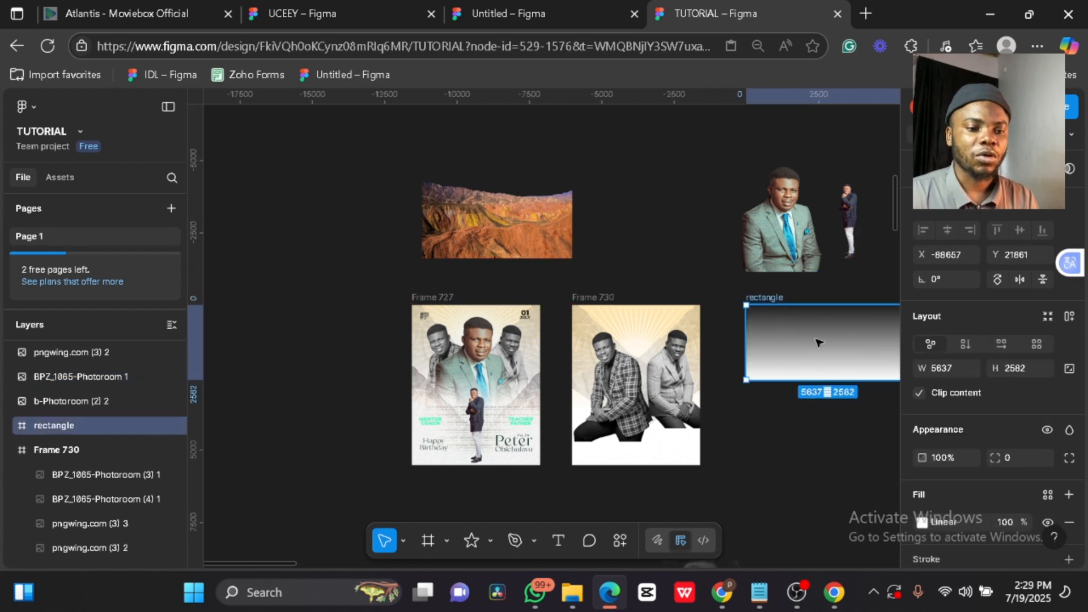
{"action": "left_click", "coordinate": [806, 452]}
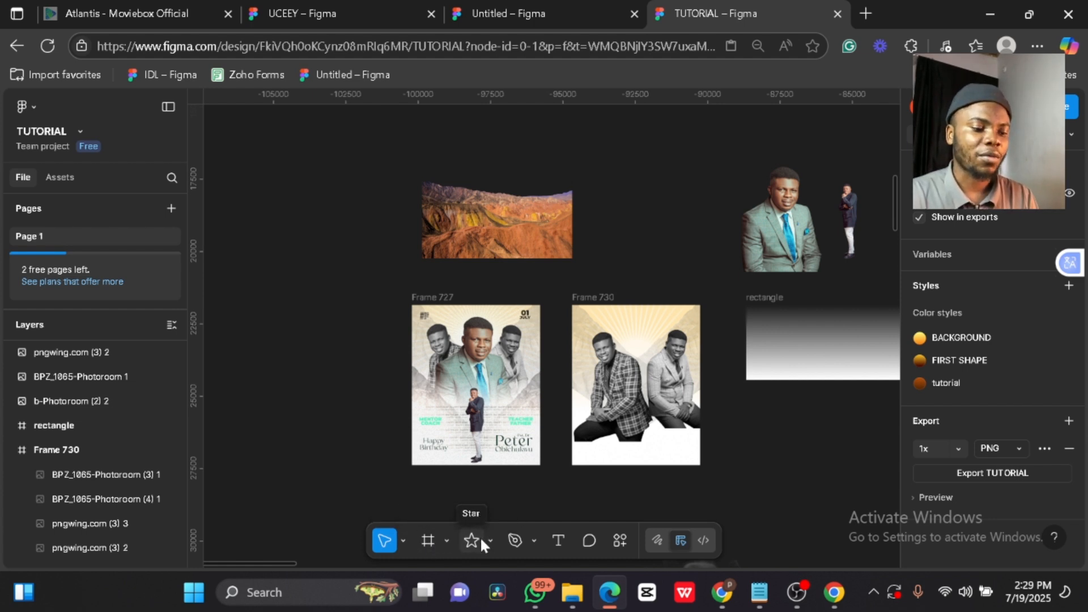
{"action": "key", "text": "l"}
{"action": "key", "text": "r"}
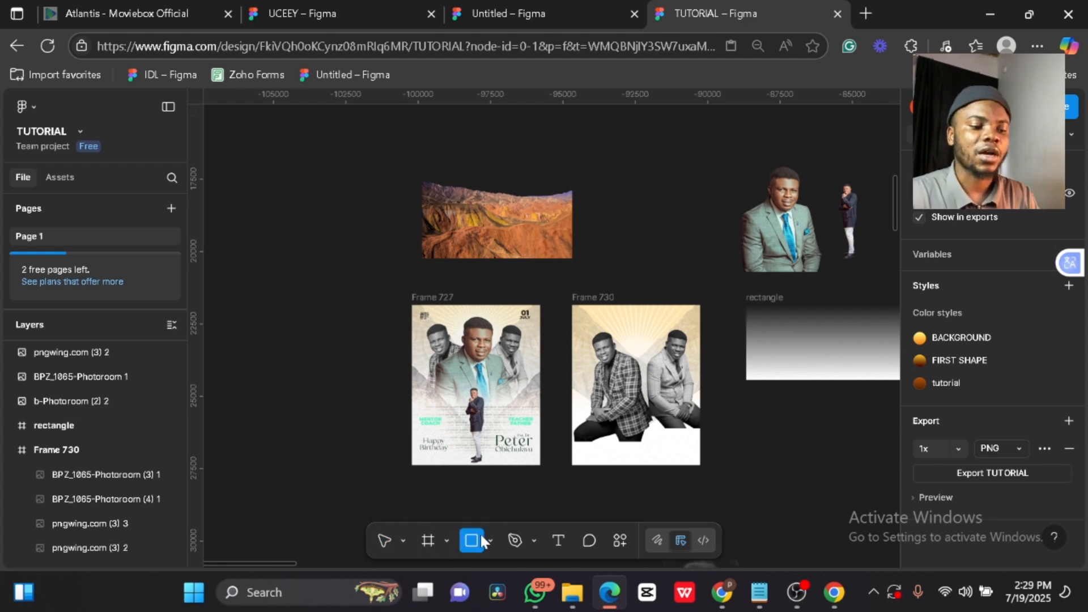
{"action": "mouse_move", "coordinate": [774, 411]}
{"action": "left_mouse_down"}
{"action": "mouse_move", "coordinate": [787, 501]}
{"action": "mouse_move", "coordinate": [821, 505]}
{"action": "mouse_move", "coordinate": [754, 466]}
{"action": "left_mouse_up"}
{"action": "left_click_drag", "start_coordinate": [759, 466], "coordinate": [759, 465]}
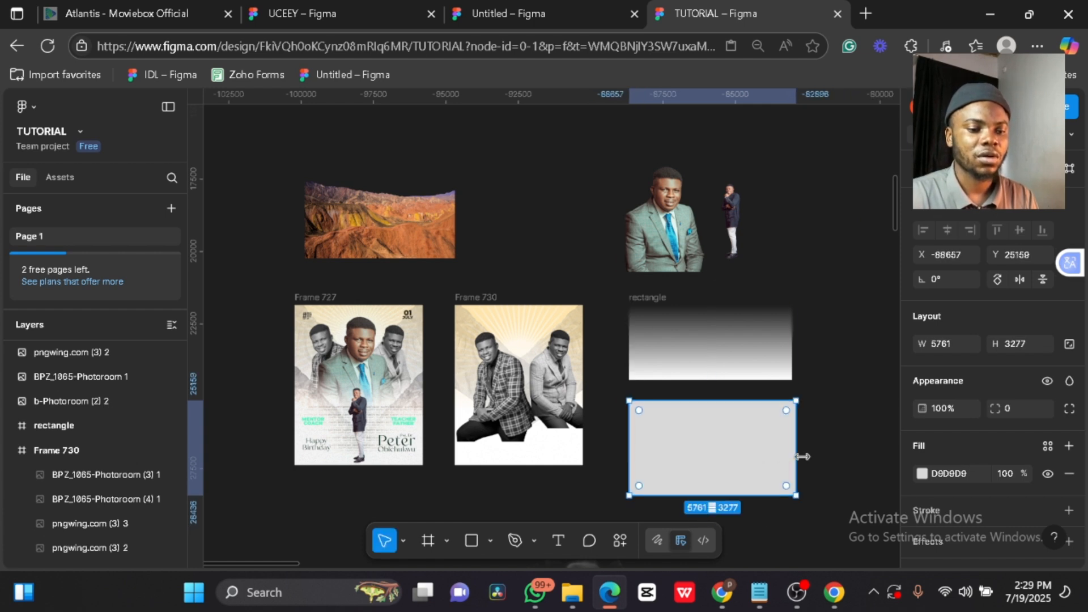
{"action": "left_click", "coordinate": [953, 474]}
{"action": "type", "text": "ff"}
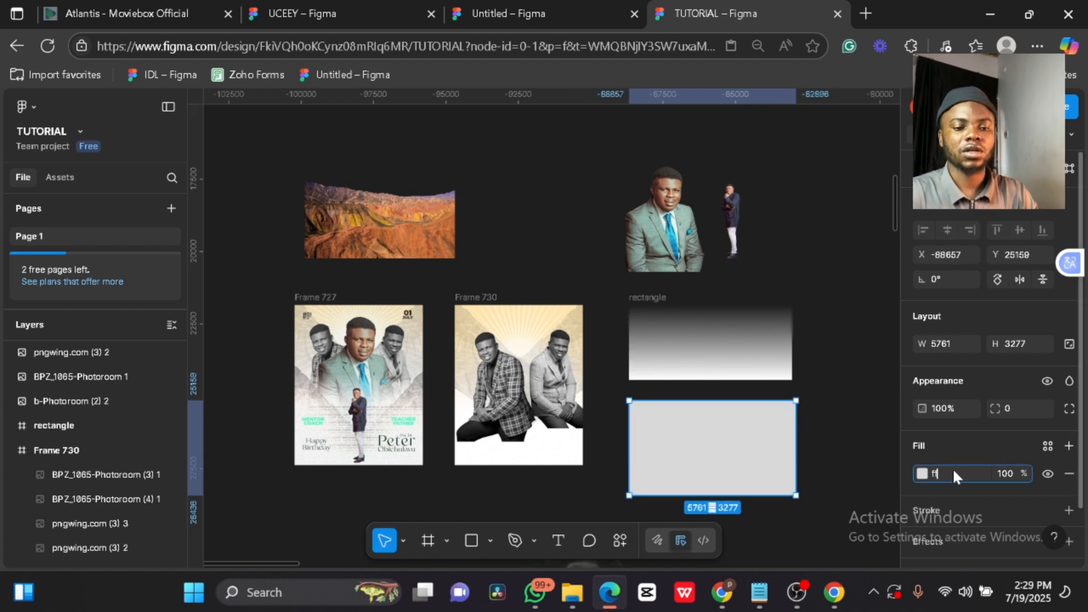
{"action": "key", "text": "Return"}
- Make the rectangle a linear gradient from 0%-opacity white to solid FFFFFF
{"action": "left_click", "coordinate": [923, 473]}
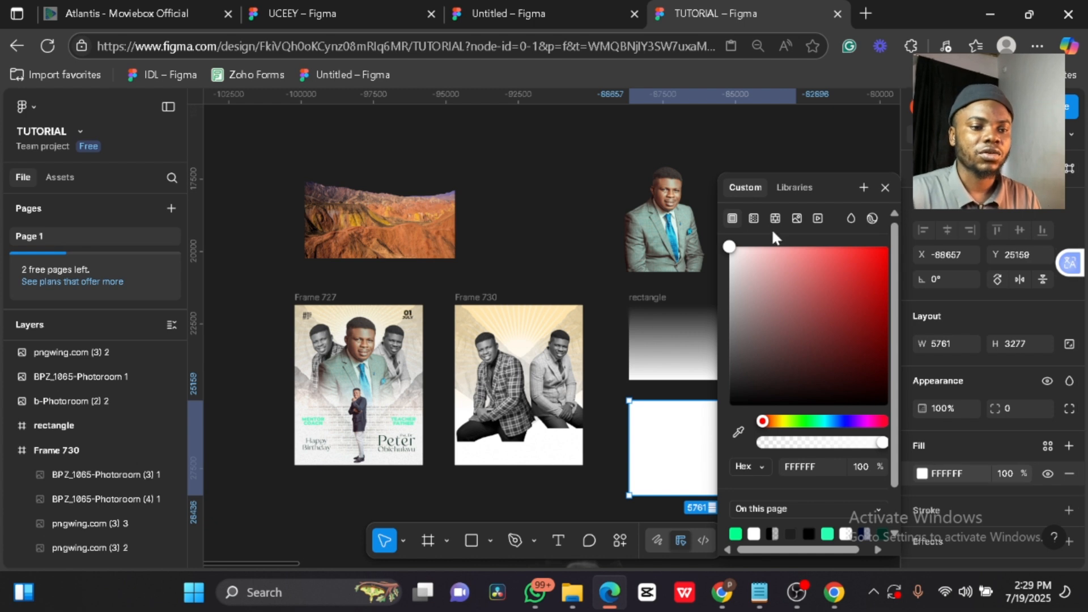
{"action": "left_click", "coordinate": [752, 218]}
{"action": "left_click", "coordinate": [807, 379]}
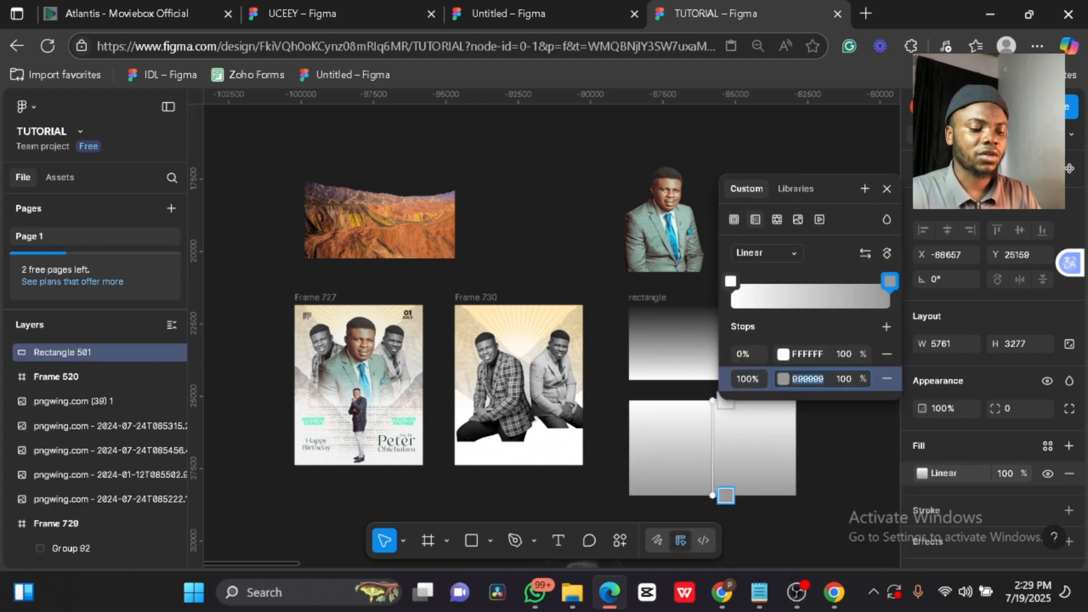
{"action": "type", "text": "ff"}
{"action": "key", "text": "Return"}
{"action": "left_click", "coordinate": [845, 354]}
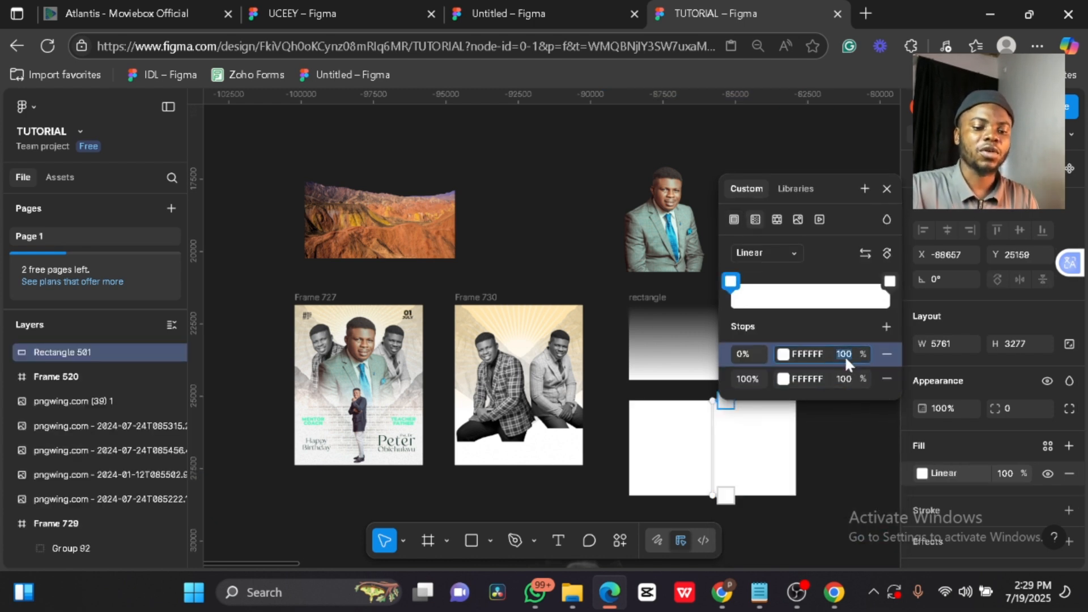
{"action": "type", "text": "0"}
{"action": "key", "text": "Return"}
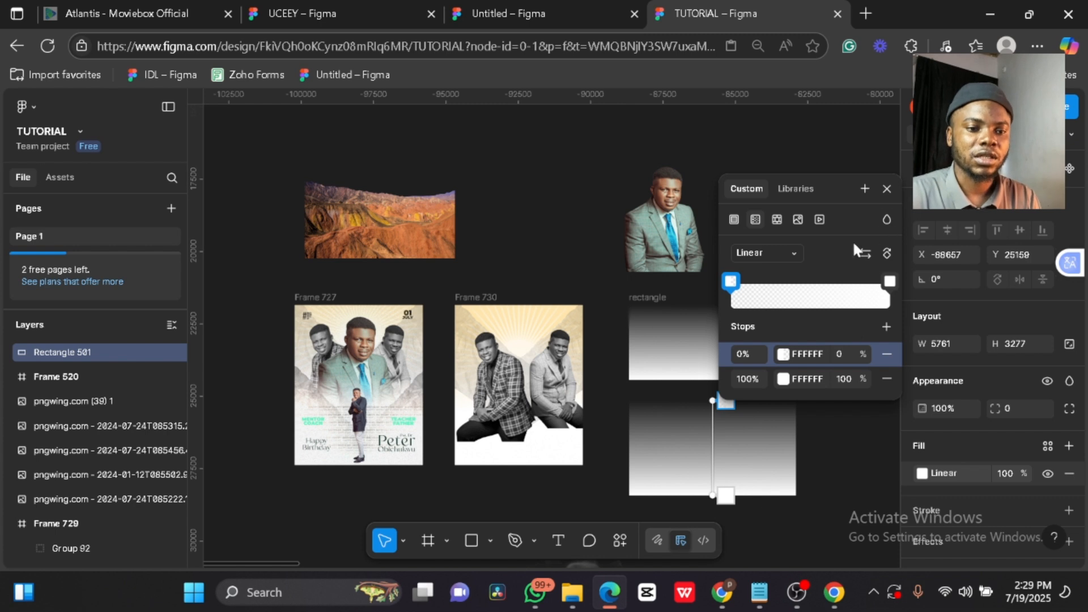
{"action": "left_click_drag", "start_coordinate": [726, 495], "coordinate": [723, 475]}
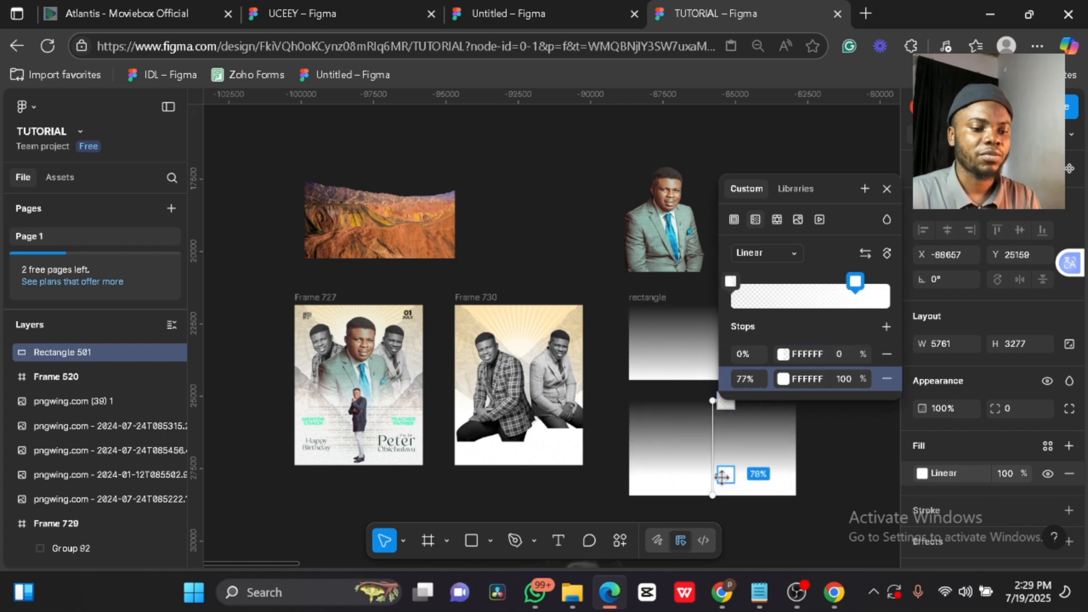
{"action": "left_click_drag", "start_coordinate": [856, 281], "coordinate": [868, 284]}
{"action": "left_click", "coordinate": [888, 189]}
- Move the gradient rectangle over Frame 730's lower photo area and shorten it from the top
{"action": "left_click_drag", "start_coordinate": [754, 417], "coordinate": [523, 406]}
{"action": "scroll", "coordinate": [525, 339], "scroll_direction": "up", "scroll_amount": 3}
{"action": "left_click_drag", "start_coordinate": [509, 357], "coordinate": [522, 418]}
{"action": "scroll", "coordinate": [562, 390], "scroll_direction": "down", "scroll_amount": 3}
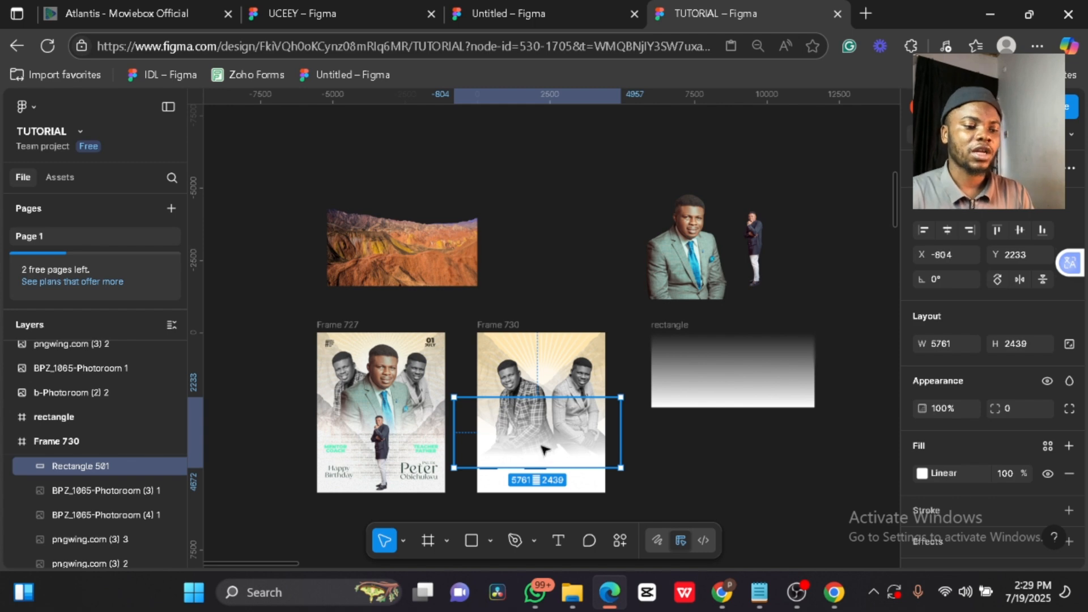
- Duplicate the white-fade rectangle as Rectangle 502 over the portraits' lower halves
{"action": "left_click", "coordinate": [697, 472]}
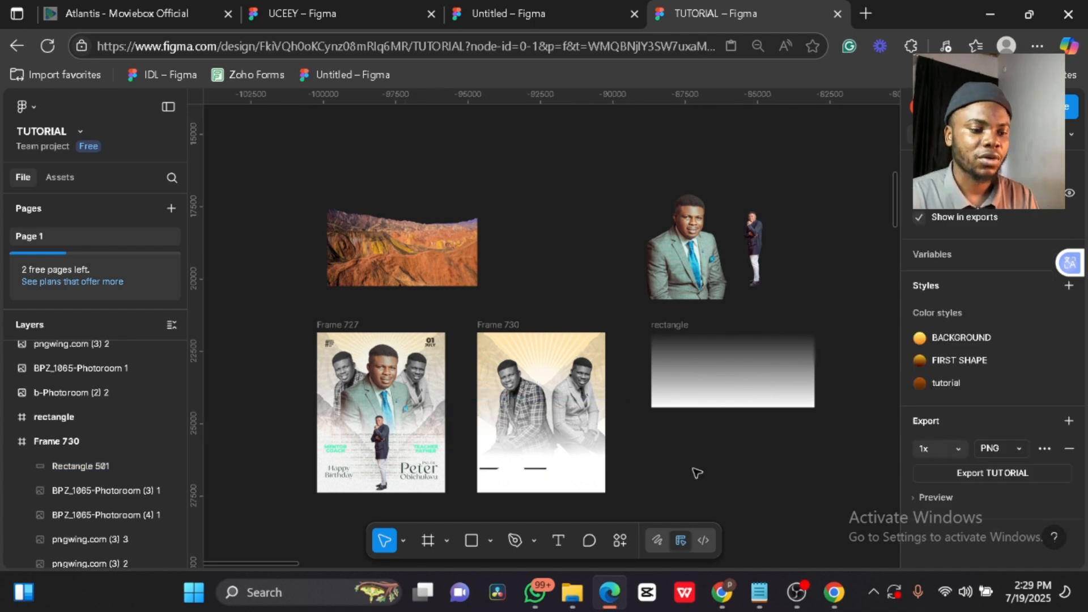
{"action": "left_click", "coordinate": [575, 453]}
{"action": "key", "text": "ctrl+d"}
{"action": "left_click_drag", "start_coordinate": [560, 442], "coordinate": [559, 458]}
{"action": "scroll", "coordinate": [559, 458], "scroll_direction": "up", "scroll_amount": 5}
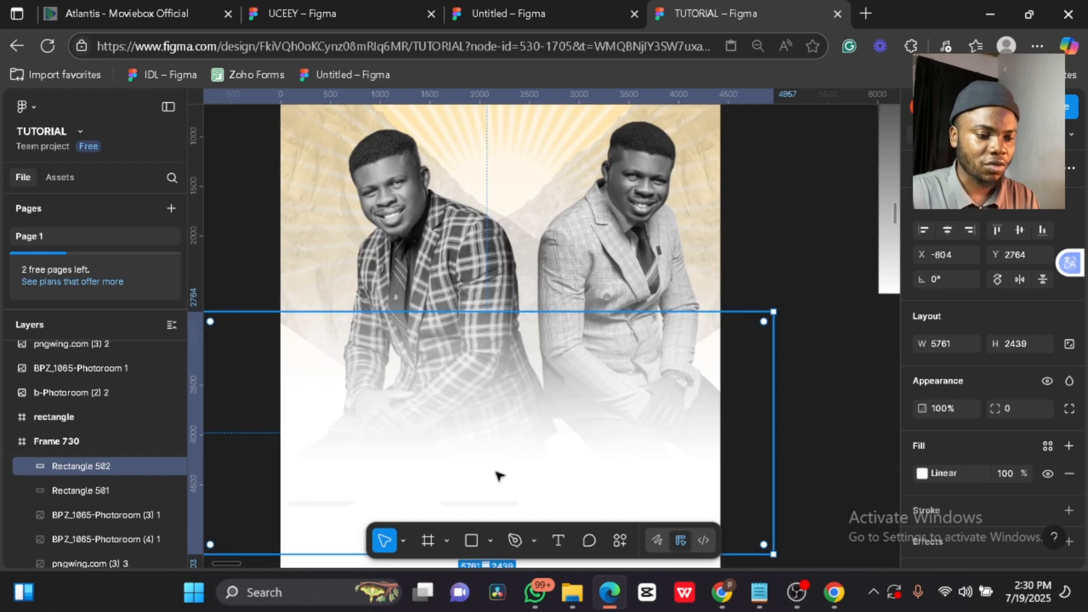
{"action": "left_click_drag", "start_coordinate": [498, 474], "coordinate": [497, 453]}
{"action": "scroll", "coordinate": [496, 450], "scroll_direction": "down", "scroll_amount": 3}
{"action": "scroll", "coordinate": [496, 450], "scroll_direction": "down", "scroll_amount": 2}
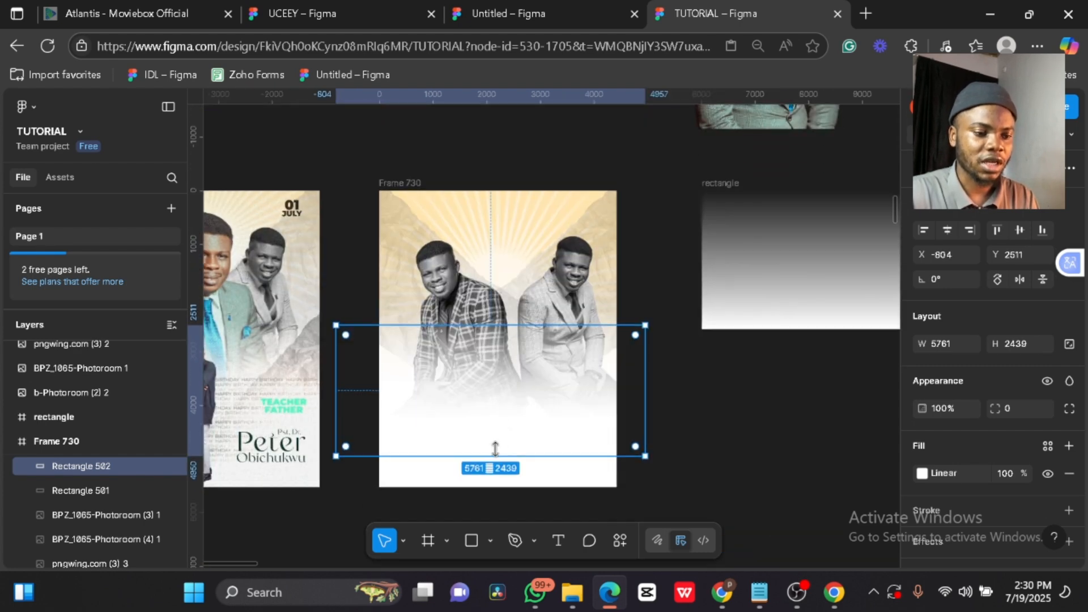
{"action": "left_click", "coordinate": [753, 407]}
{"action": "scroll", "coordinate": [752, 407], "scroll_direction": "down", "scroll_amount": 4}
{"action": "left_click", "coordinate": [760, 258]}
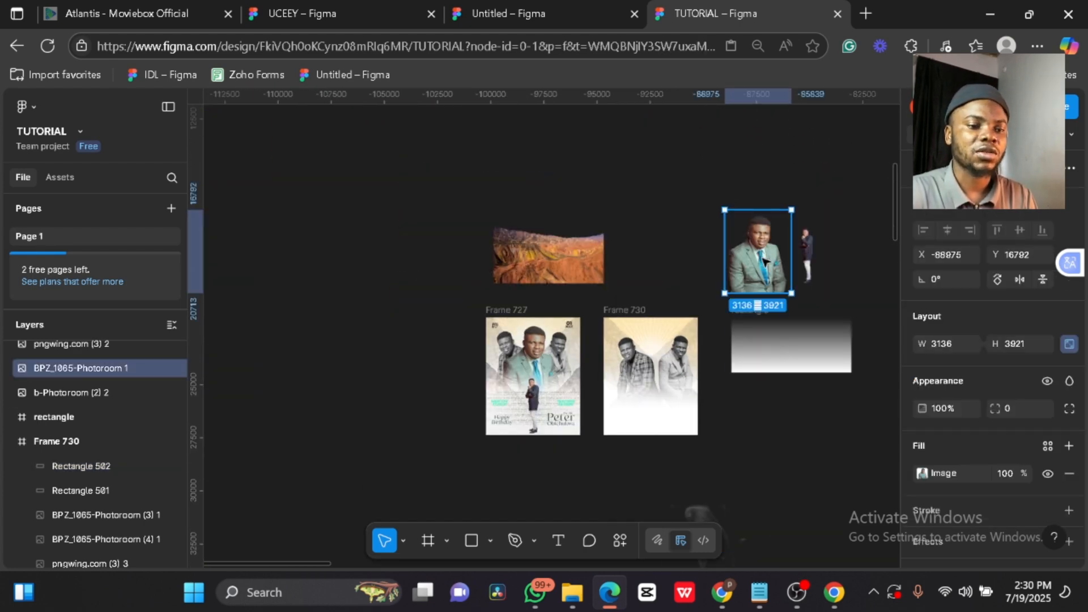
- Move the green-suit cutout BPZ_1065-Photoroom 1 into Frame 730, centred over the seated men
{"action": "left_click_drag", "start_coordinate": [760, 258], "coordinate": [660, 378]}
{"action": "scroll", "coordinate": [659, 379], "scroll_direction": "up", "scroll_amount": 5}
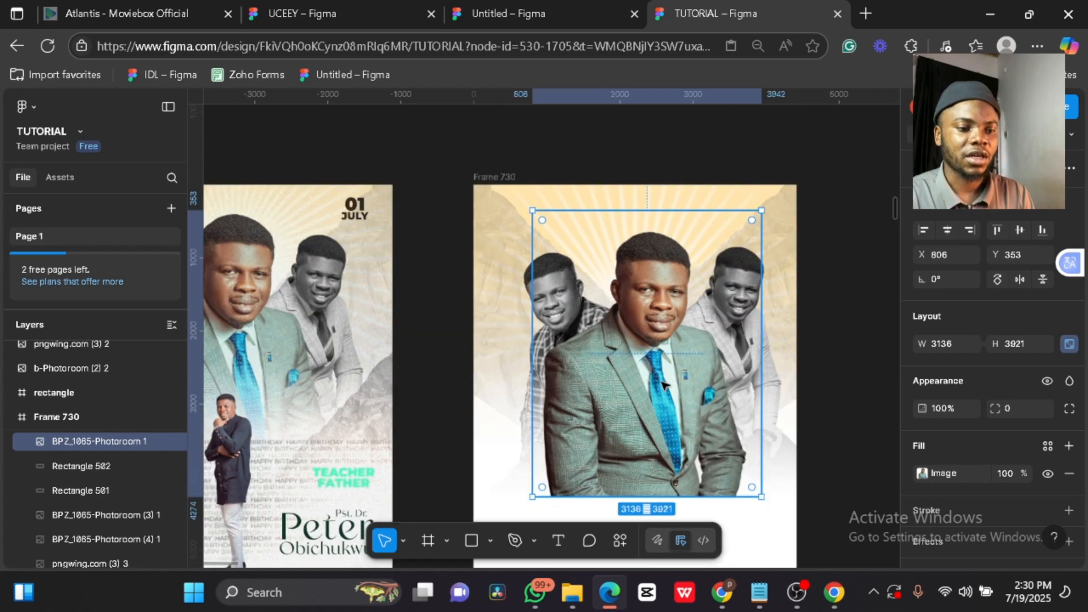
{"action": "scroll", "coordinate": [662, 386], "scroll_direction": "down", "scroll_amount": 3}
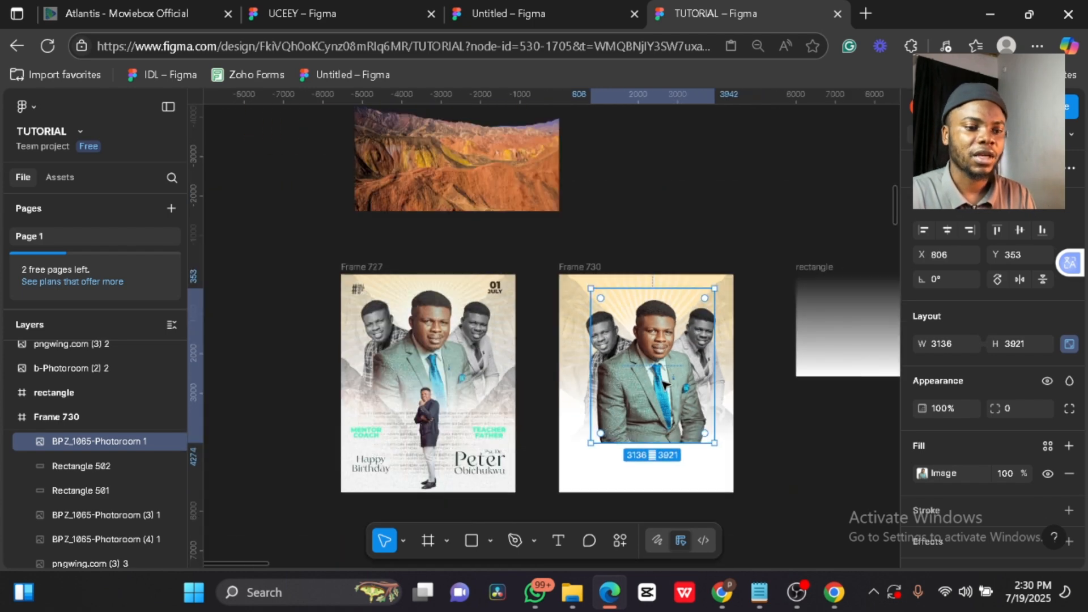
{"action": "left_click", "coordinate": [764, 355]}
{"action": "left_click", "coordinate": [615, 464]}
- Duplicate the white gradient rectangle twice and raise the copies over the man's lower body, shortening Rectangle 504
{"action": "key", "text": "ctrl+d"}
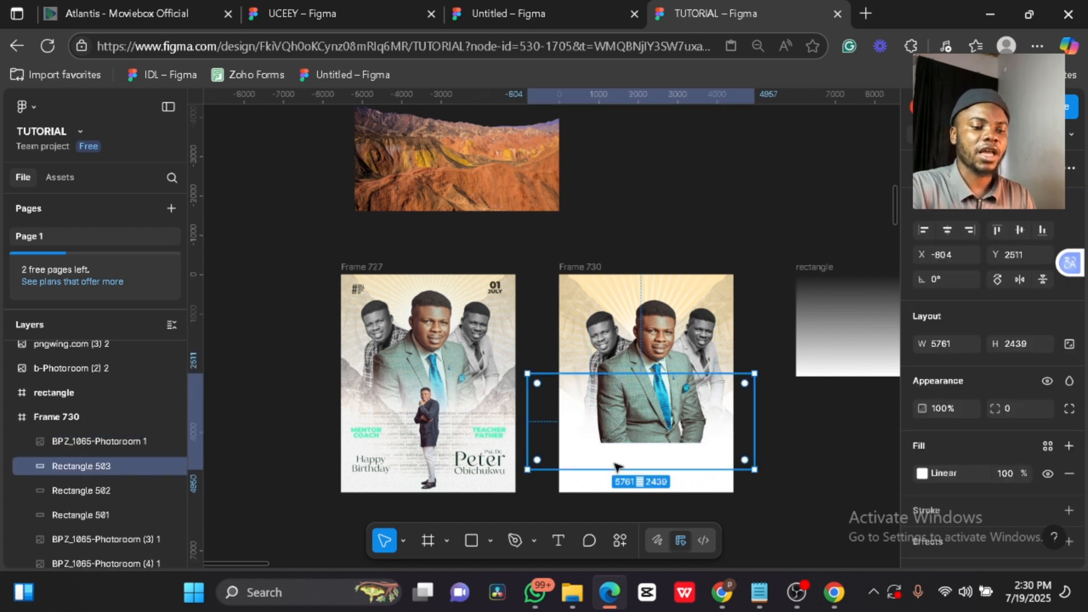
{"action": "key", "text": "ctrl+bracketright"}
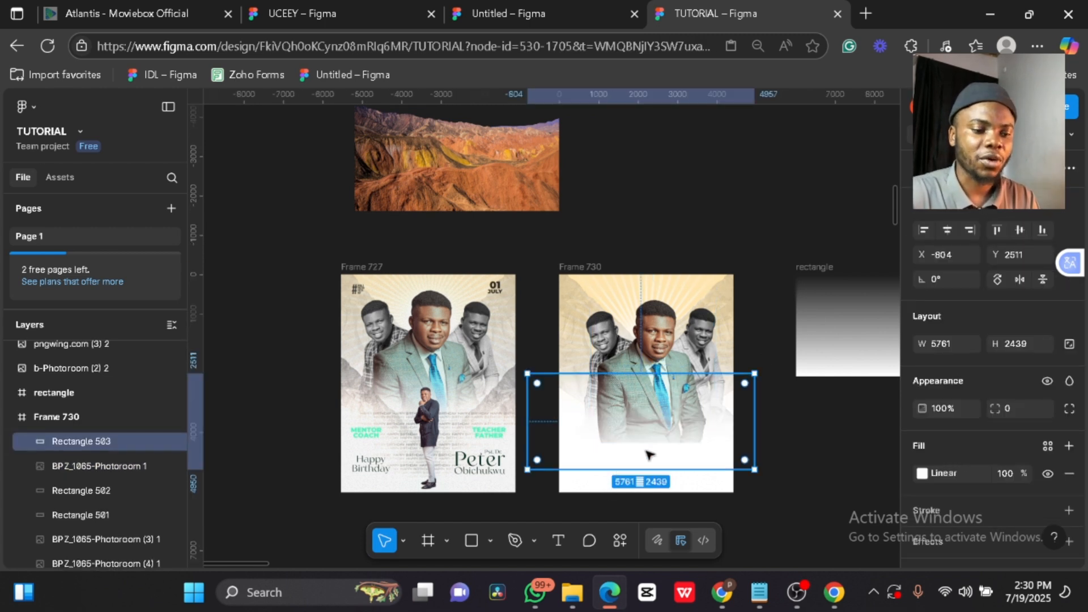
{"action": "left_click_drag", "start_coordinate": [651, 449], "coordinate": [656, 436]}
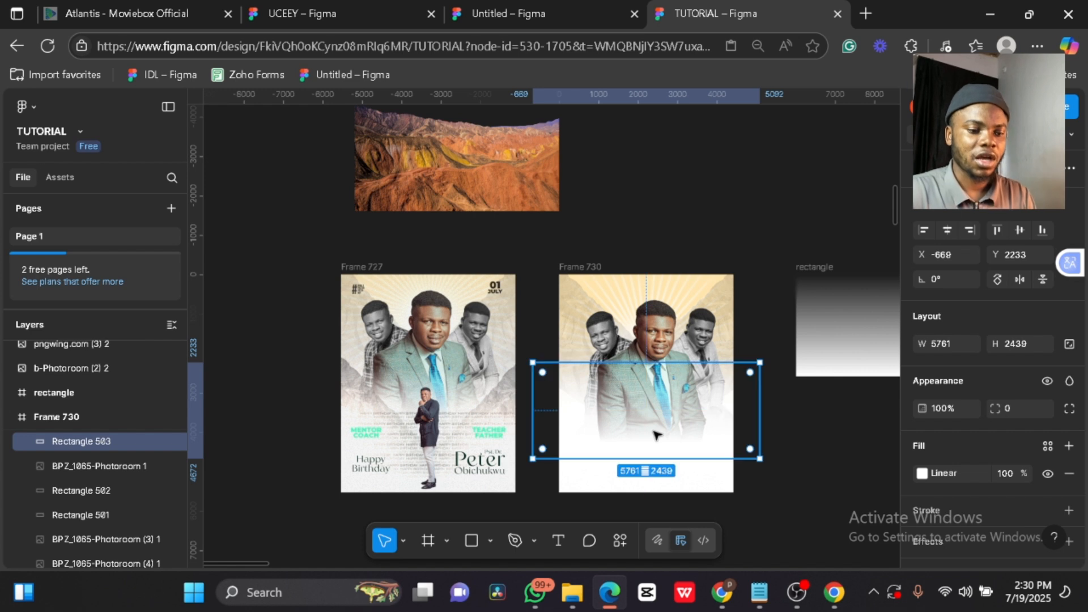
{"action": "key", "text": "ctrl+d"}
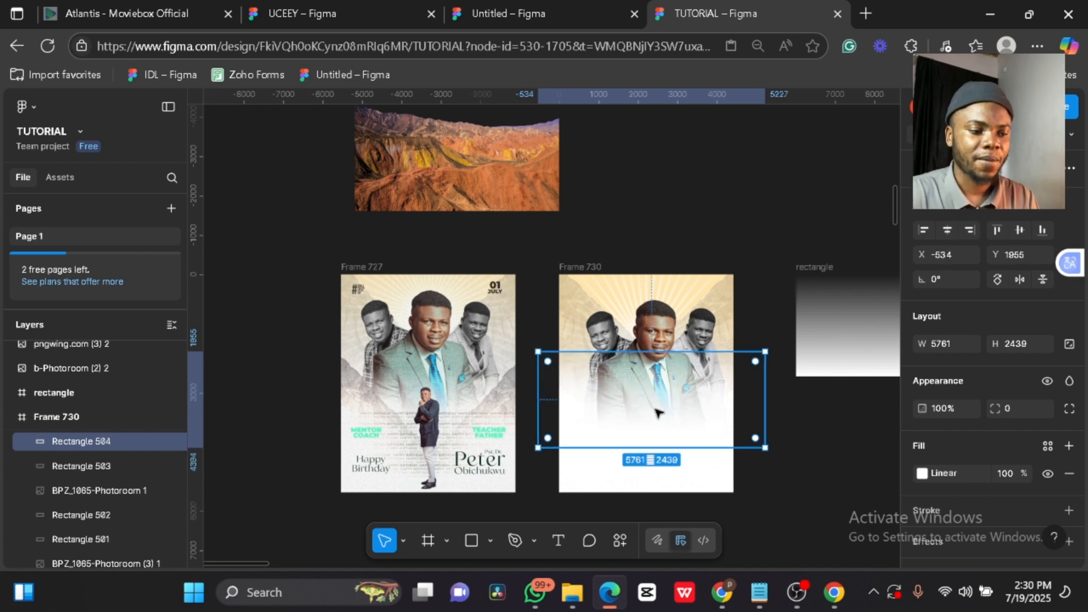
{"action": "left_click_drag", "start_coordinate": [653, 351], "coordinate": [653, 384]}
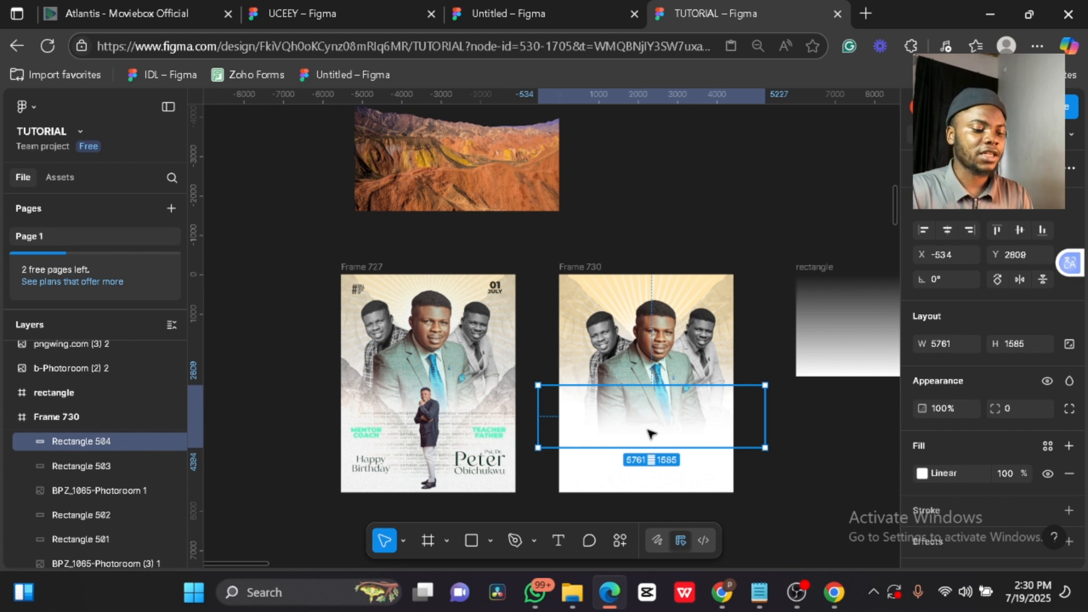
{"action": "left_click", "coordinate": [785, 457]}
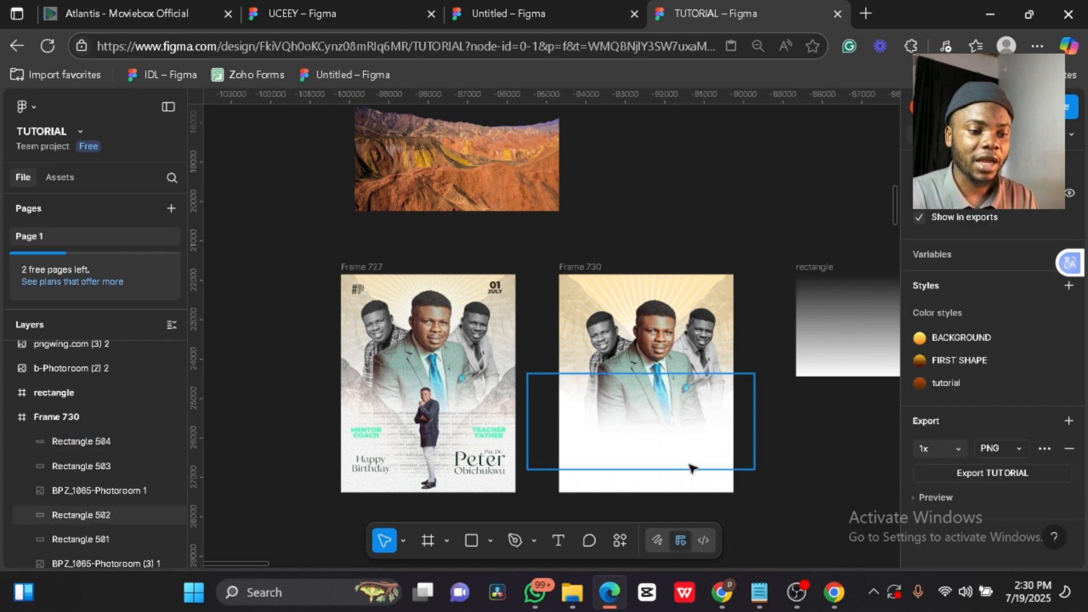
- Lock Rectangles 501–504 and the three BPZ_1065-Photoroom portrait layers in Frame 730
{"action": "left_click", "coordinate": [153, 440]}
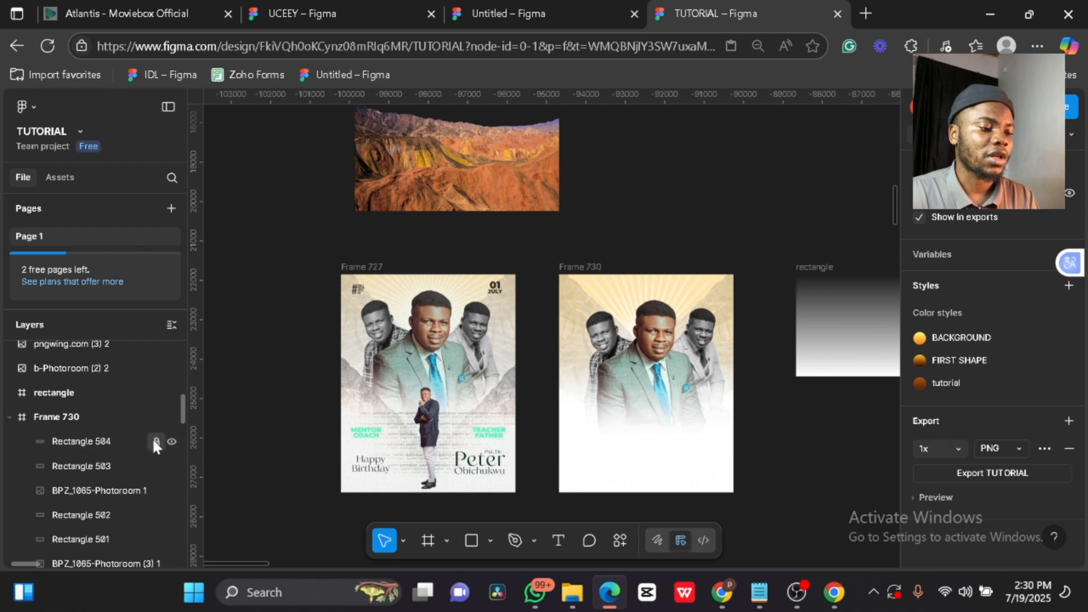
{"action": "left_click", "coordinate": [157, 466]}
{"action": "left_click", "coordinate": [156, 491]}
{"action": "left_click", "coordinate": [157, 516]}
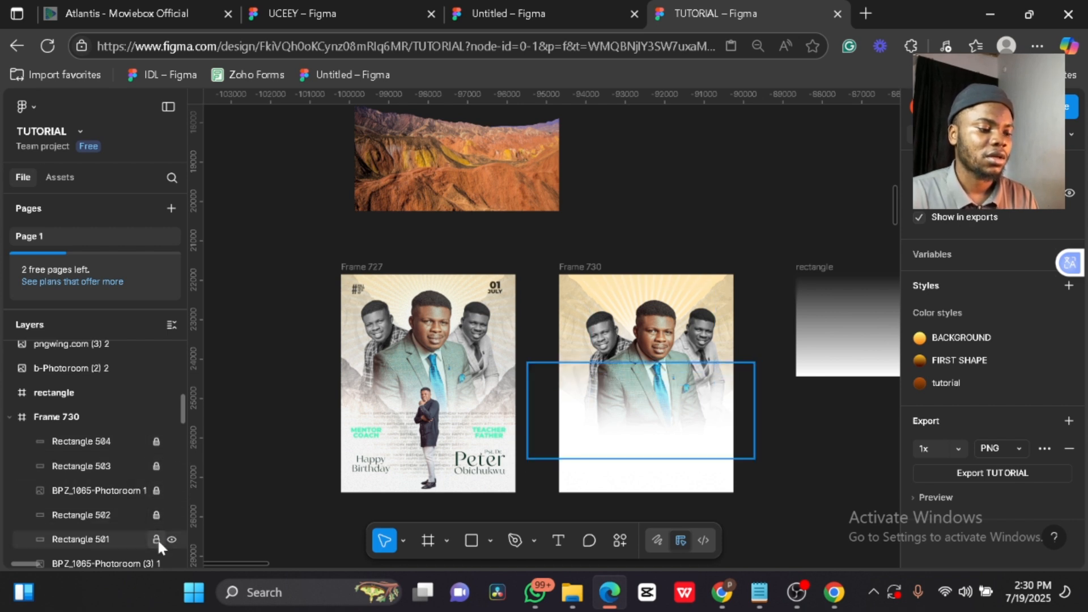
{"action": "left_click", "coordinate": [157, 540]}
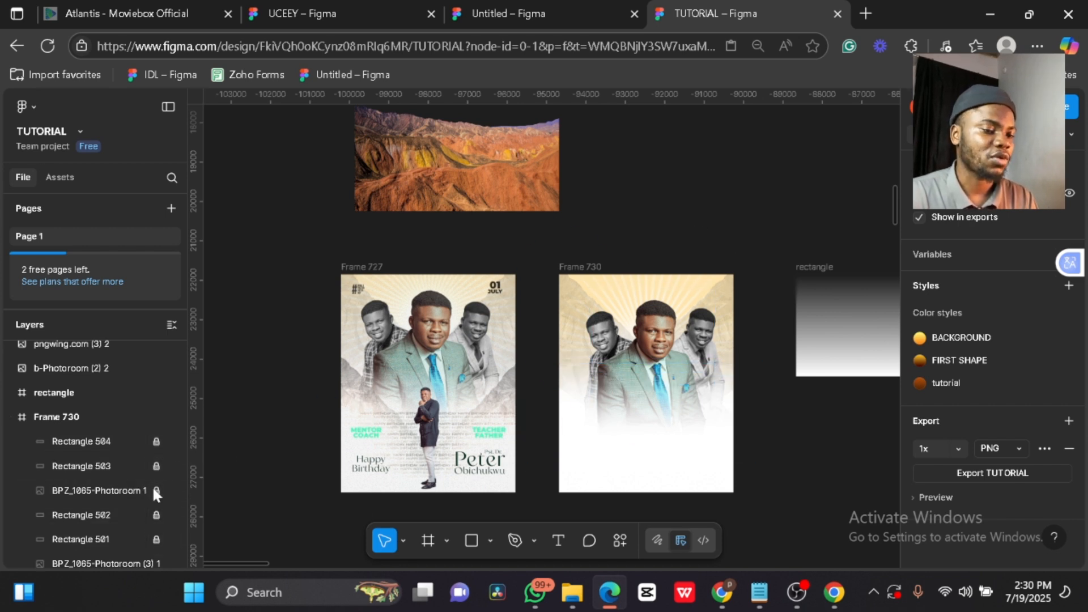
{"action": "scroll", "coordinate": [154, 489], "scroll_direction": "down", "scroll_amount": 2}
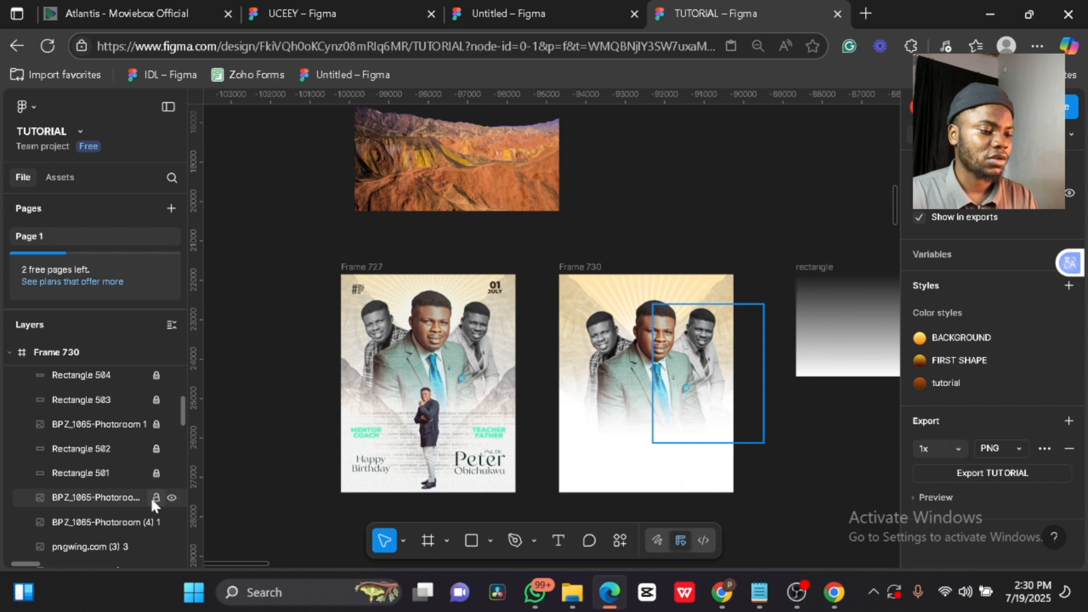
{"action": "left_click", "coordinate": [152, 496]}
{"action": "left_click", "coordinate": [156, 522]}
{"action": "scroll", "coordinate": [787, 455], "scroll_direction": "down", "scroll_amount": 2}
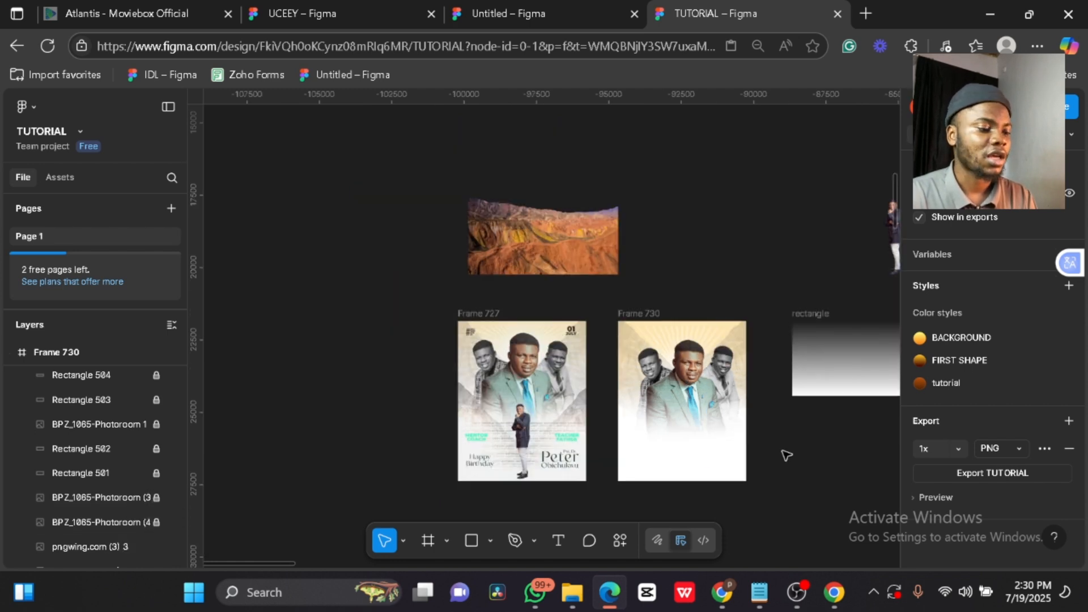
- Duplicate the mountain image, bring it to front at 100% opacity, and place it along the frame's bottom
{"action": "left_click", "coordinate": [624, 327]}
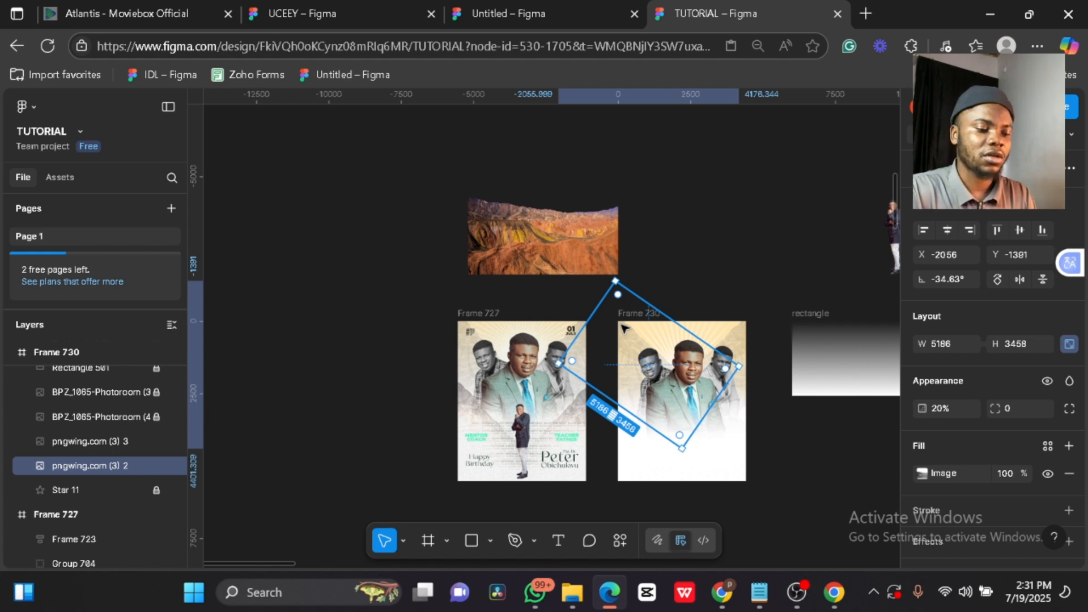
{"action": "key", "text": "ctrl+d"}
{"action": "key", "text": "ctrl+shift+bracketright"}
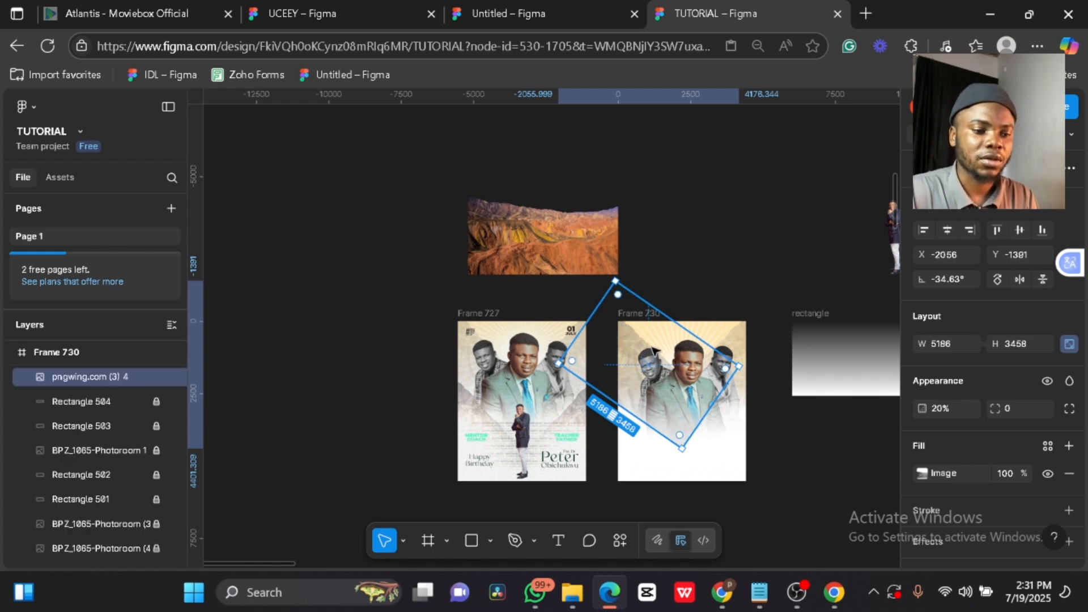
{"action": "left_click_drag", "start_coordinate": [642, 362], "coordinate": [650, 424]}
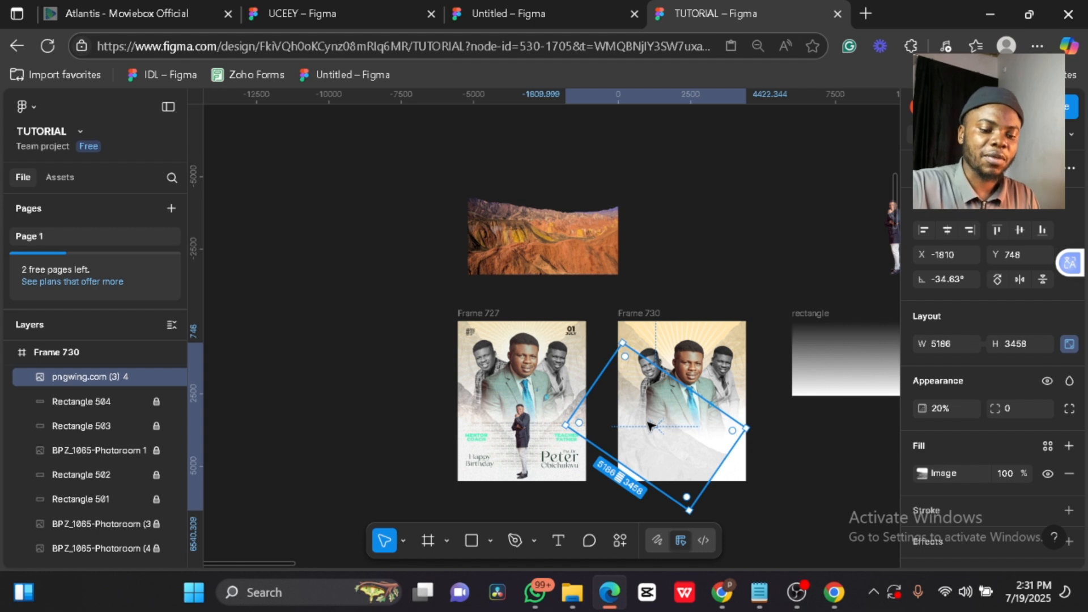
{"action": "key", "text": "2"}
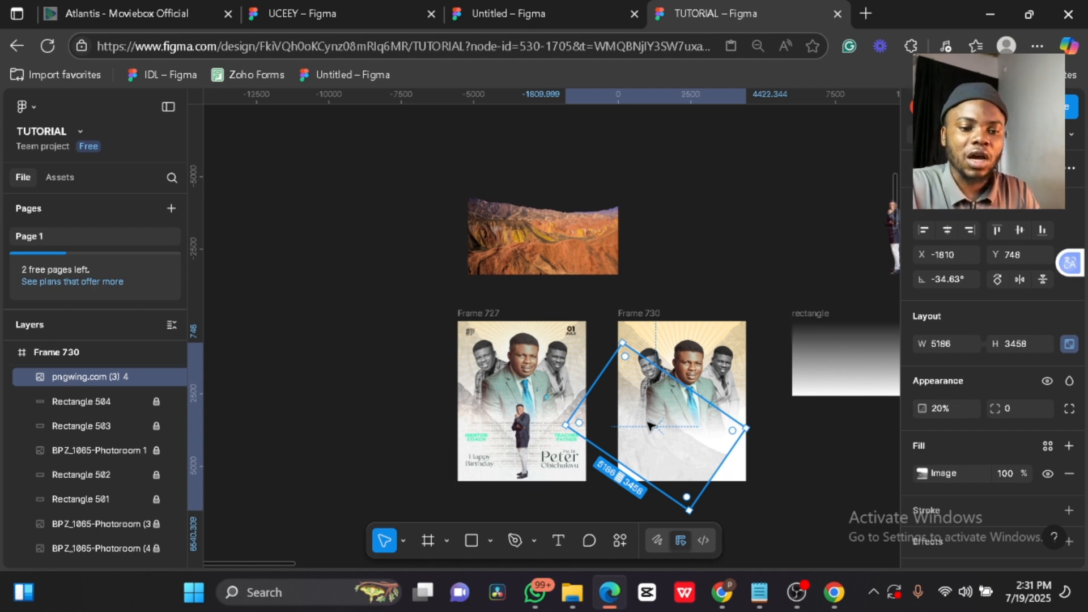
{"action": "key", "text": "0"}
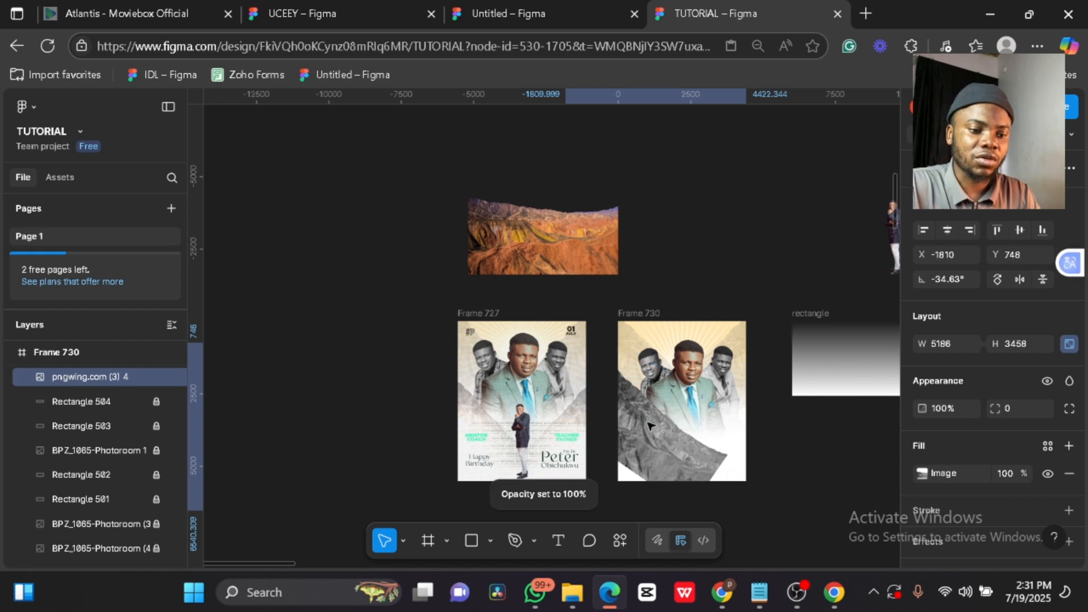
{"action": "left_click_drag", "start_coordinate": [665, 437], "coordinate": [655, 431]}
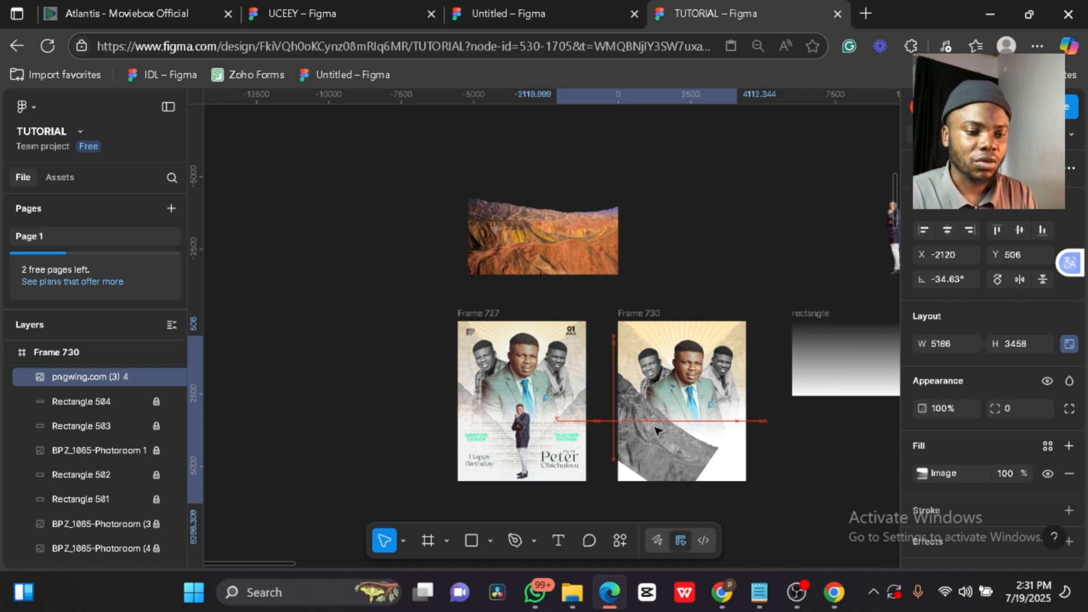
{"action": "scroll", "coordinate": [656, 431], "scroll_direction": "up", "scroll_amount": 3}
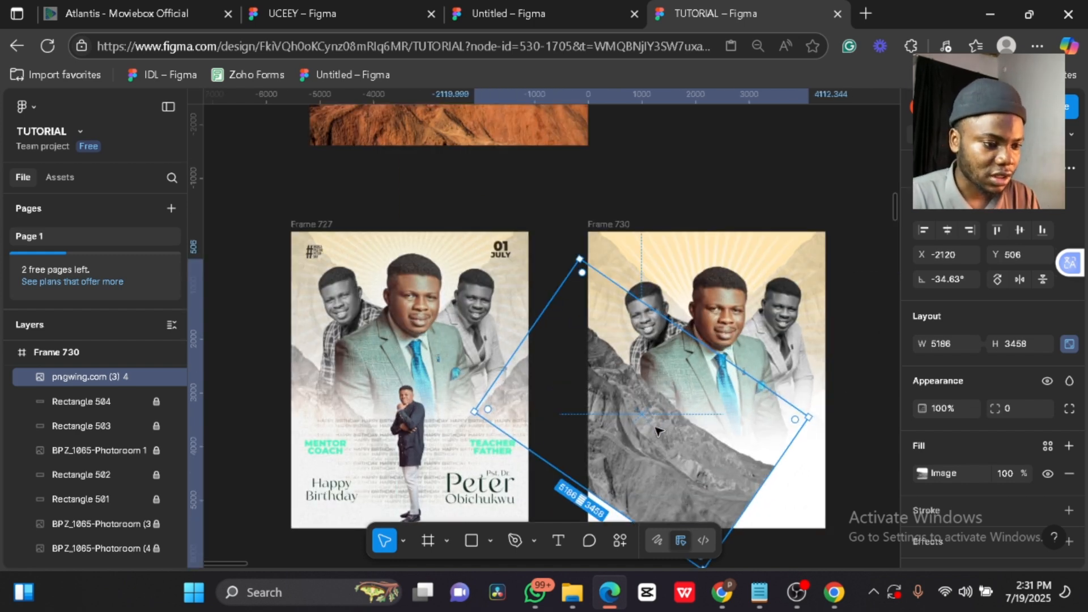
{"action": "left_click_drag", "start_coordinate": [656, 431], "coordinate": [655, 430]}
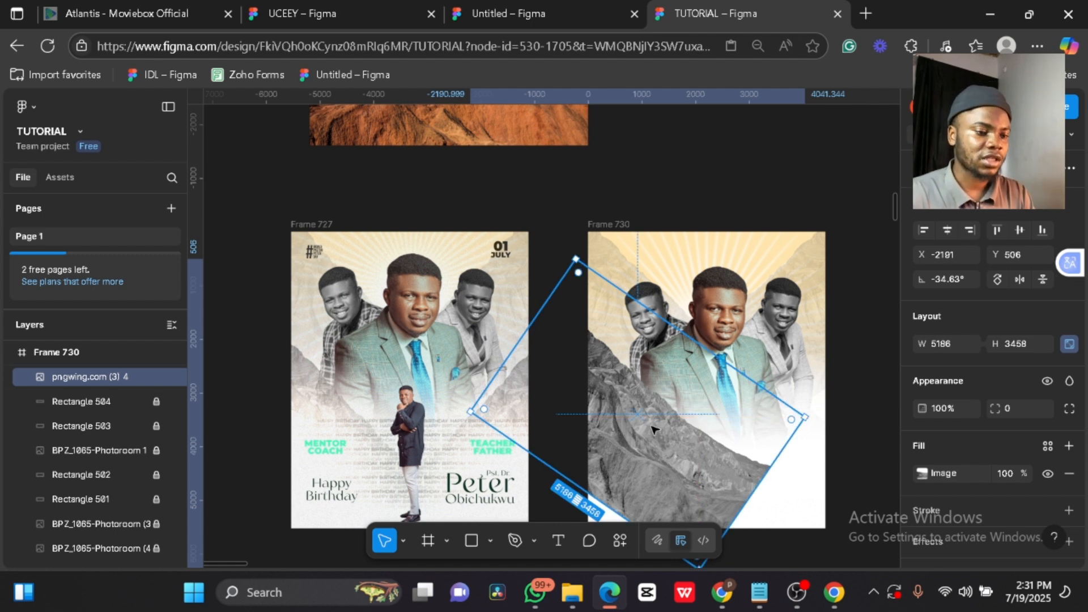
{"action": "left_click_drag", "start_coordinate": [655, 430], "coordinate": [647, 437]}
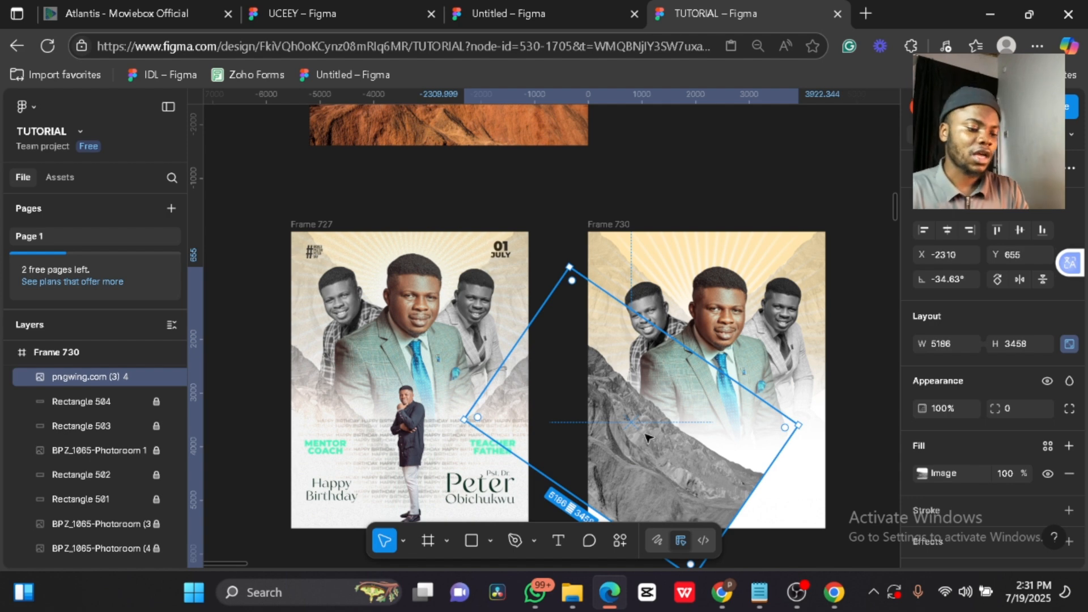
- Add a horizontally mirrored copy of the mountain image on the right side
{"action": "key", "text": "ctrl+d"}
{"action": "key", "text": "shift+h"}
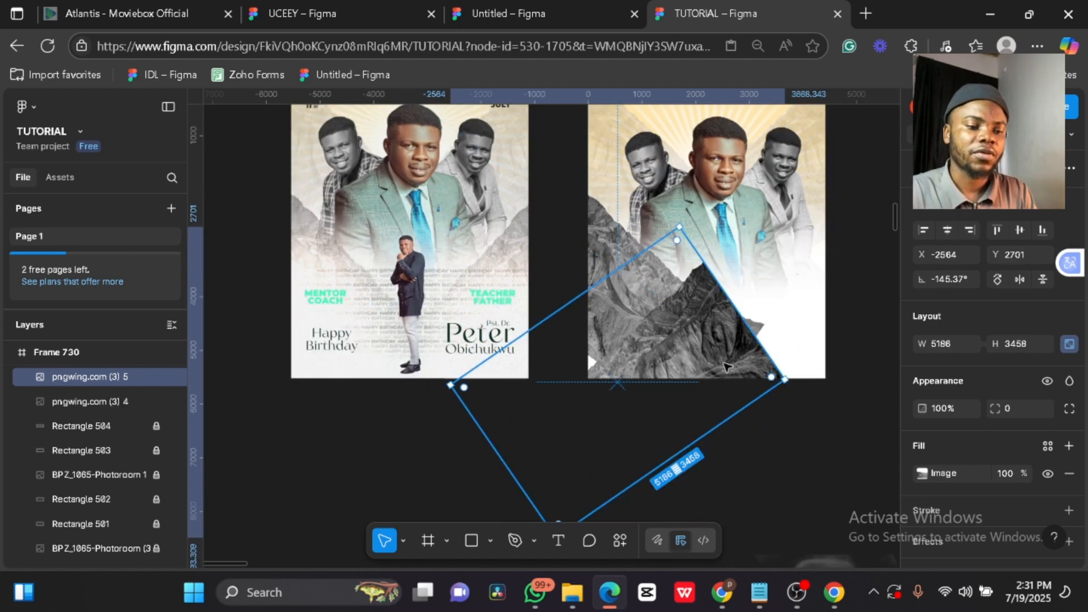
{"action": "left_click_drag", "start_coordinate": [631, 412], "coordinate": [780, 316]}
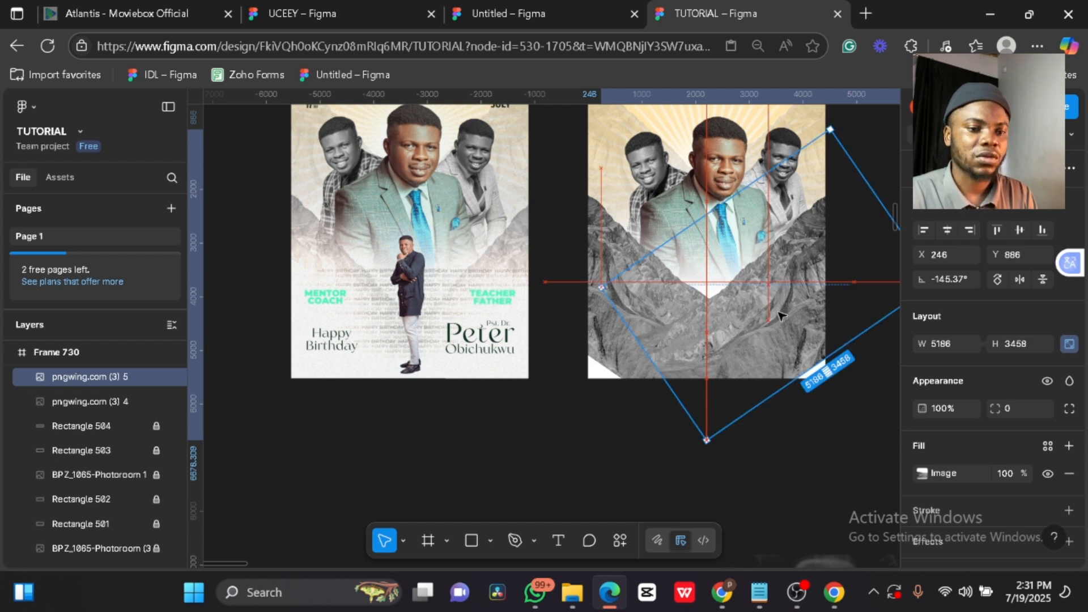
{"action": "left_click_drag", "start_coordinate": [754, 319], "coordinate": [769, 314]}
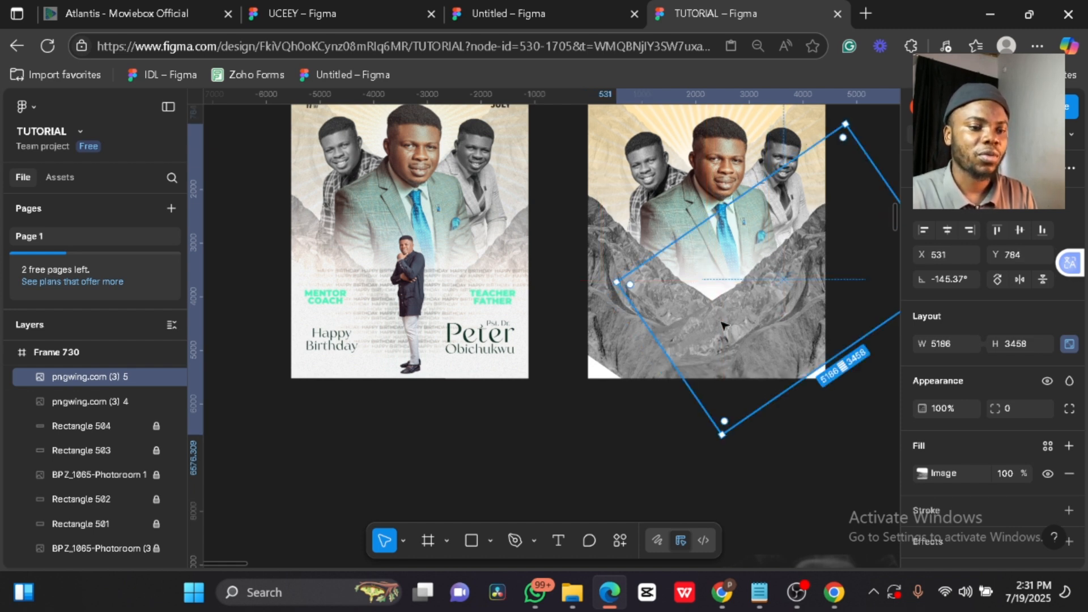
- Duplicate the white gradient rectangle and bring the copy above the mountains
{"action": "left_click", "coordinate": [98, 433]}
{"action": "key", "text": "ctrl+d"}
{"action": "key", "text": "]"}
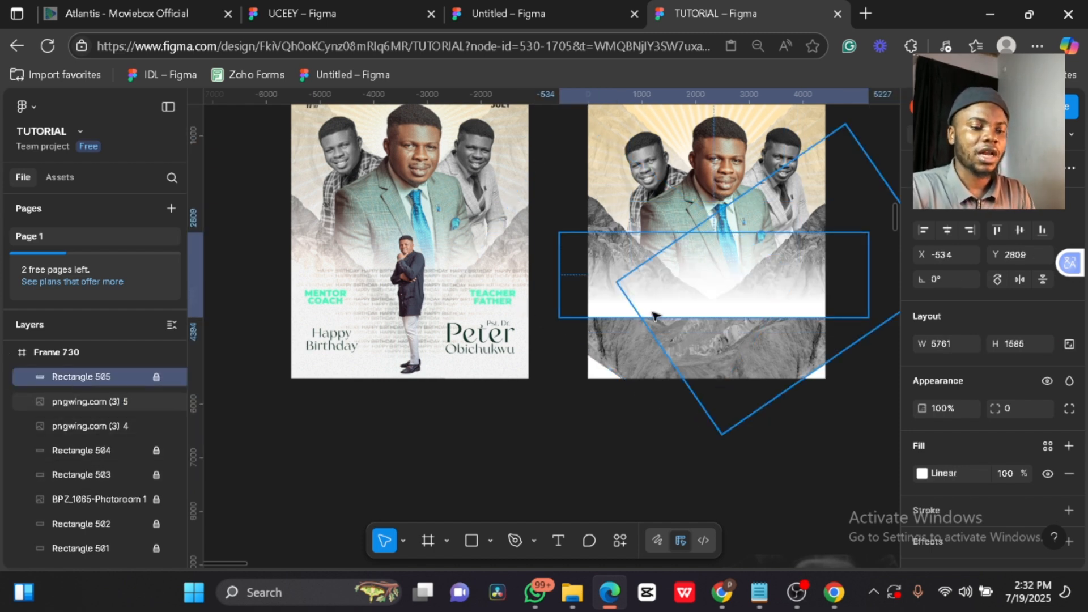
- Unlock Rectangle 506, move it lower, and add gradient copies down to Rectangle 510
{"action": "key", "text": "ctrl+d"}
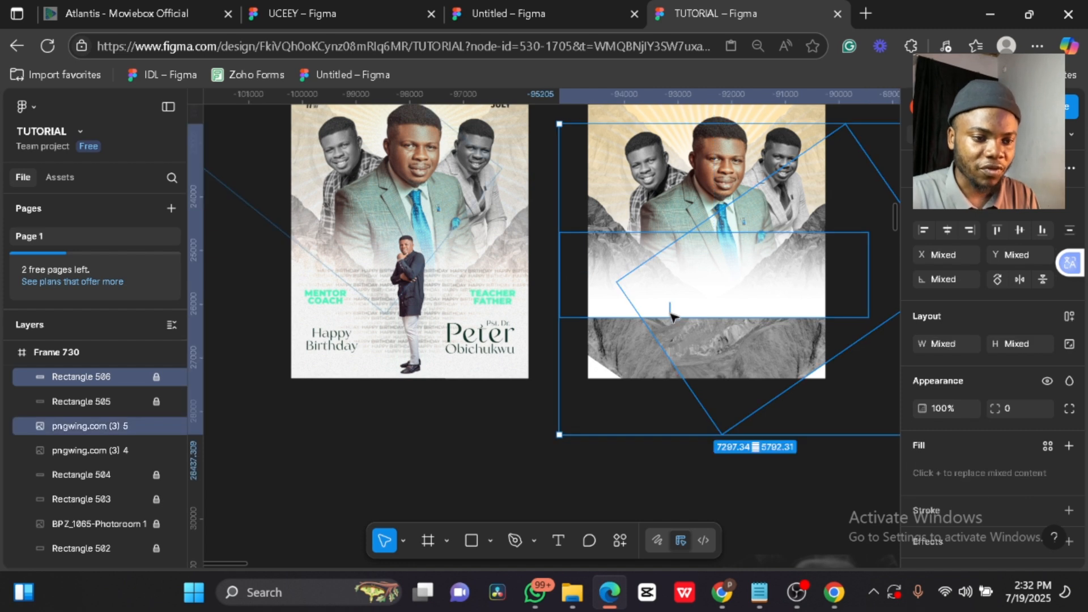
{"action": "left_click", "coordinate": [621, 300]}
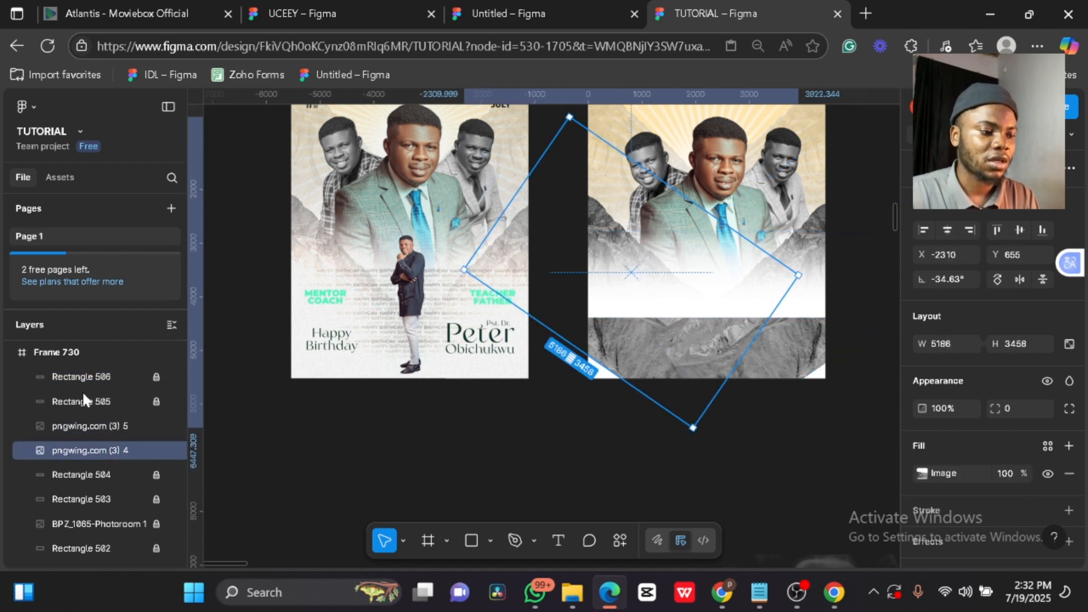
{"action": "left_click", "coordinate": [154, 376]}
{"action": "left_click", "coordinate": [116, 379]}
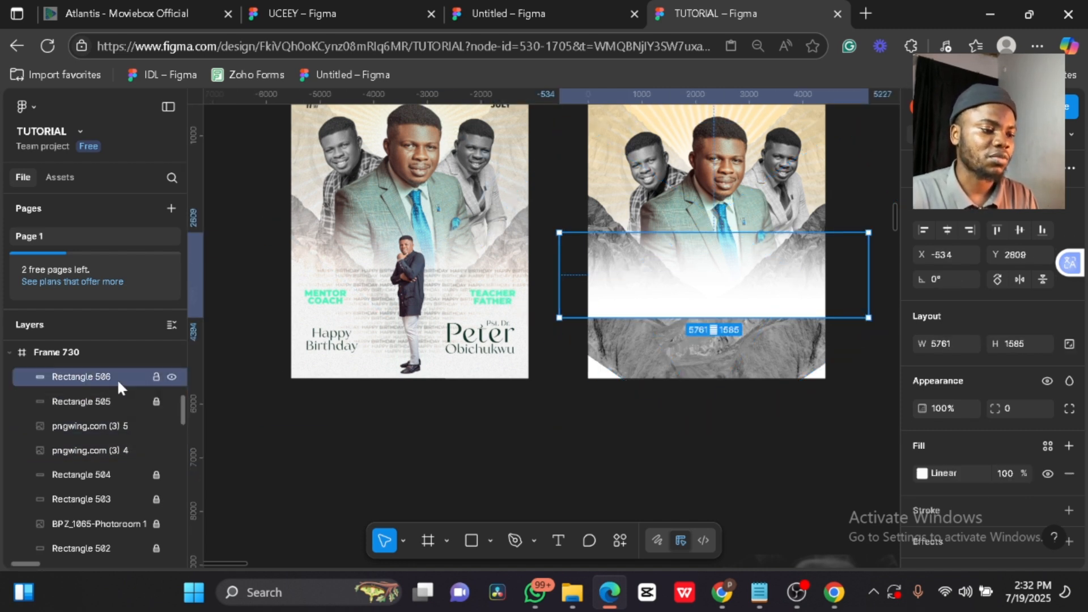
{"action": "mouse_move", "coordinate": [643, 294]}
{"action": "left_mouse_down"}
{"action": "mouse_move", "coordinate": [644, 323]}
{"action": "mouse_move", "coordinate": [639, 314]}
{"action": "left_mouse_up"}
{"action": "key", "text": "ctrl+d"}
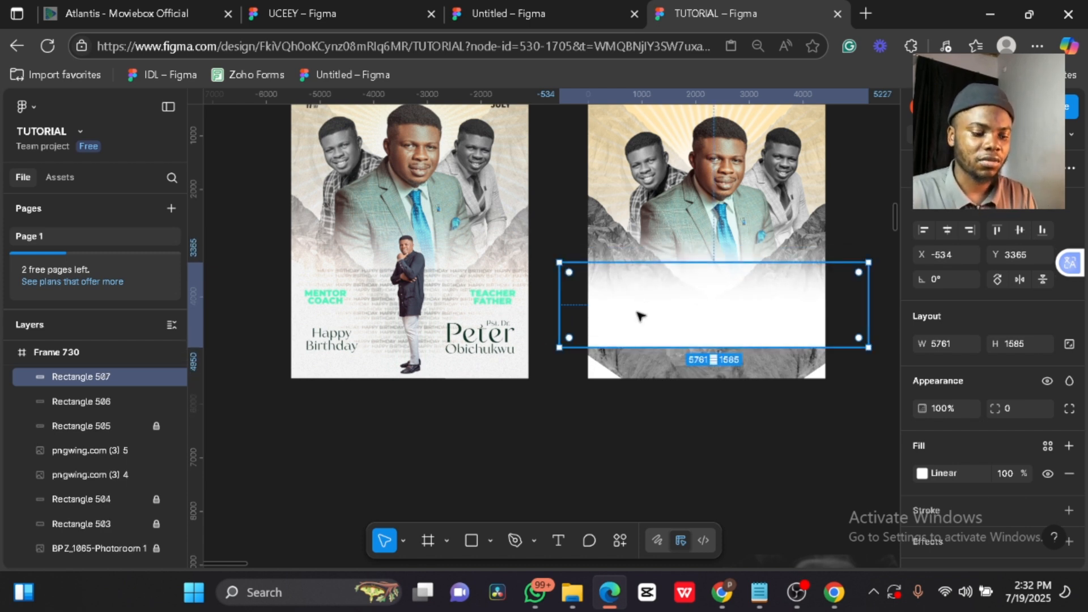
{"action": "key", "text": "ctrl+d"}
{"action": "key", "text": "ctrl+d"}
{"action": "key", "text": "ctrl+d"}
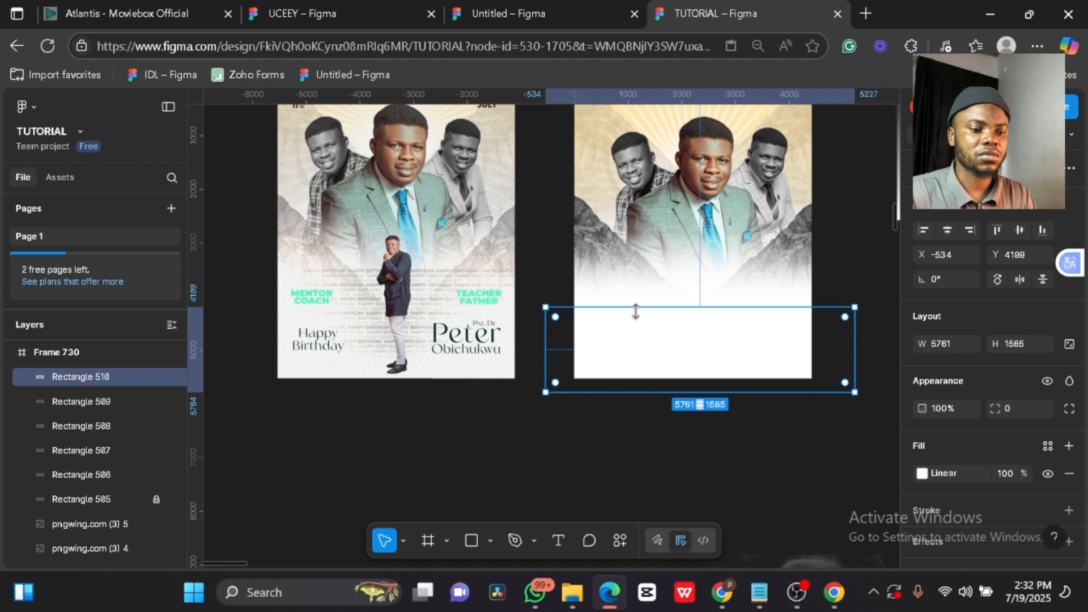
{"action": "left_click", "coordinate": [728, 431]}
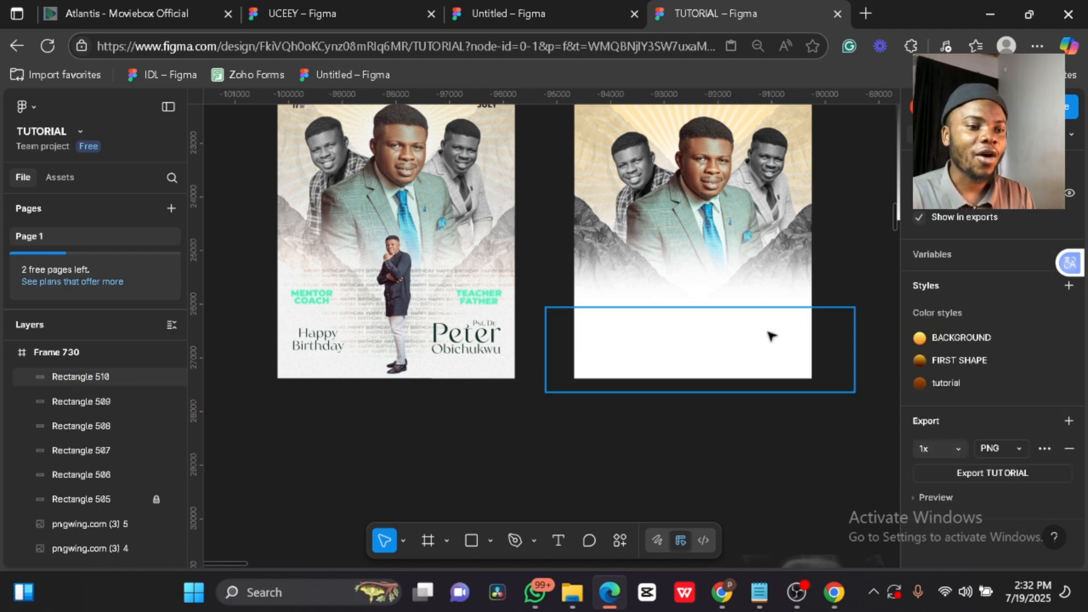
{"action": "scroll", "coordinate": [769, 334], "scroll_direction": "down", "scroll_amount": 3}
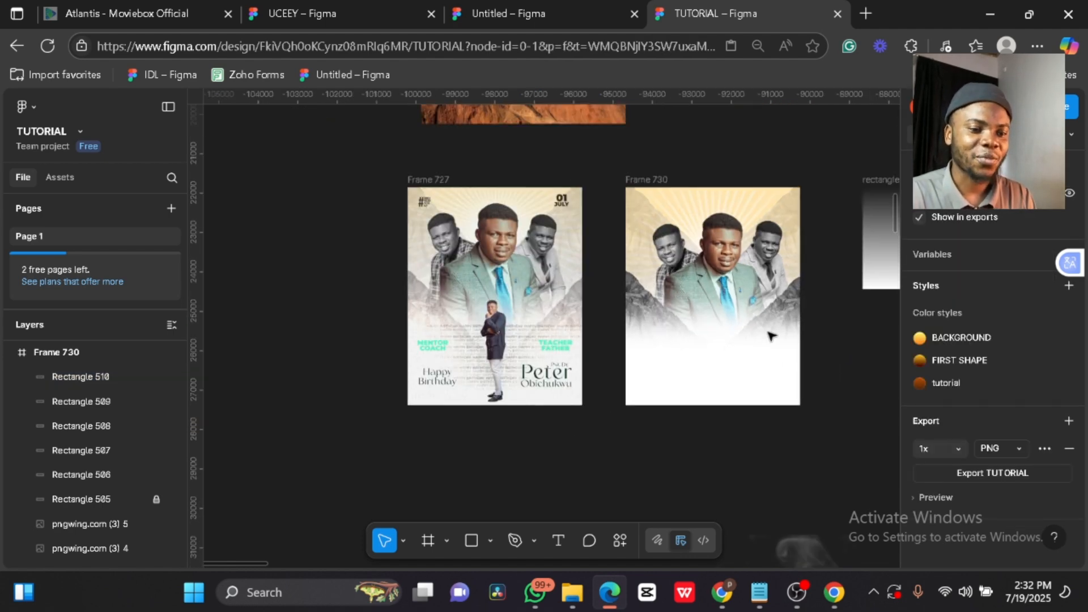
- Set both mountain images to 50% opacity
{"action": "left_click", "coordinate": [793, 293]}
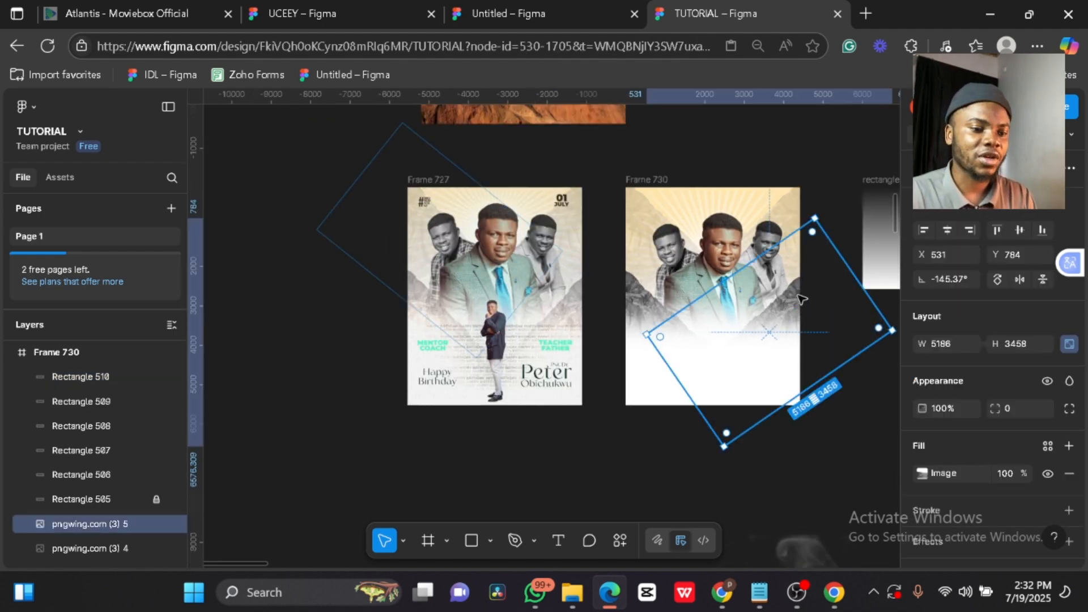
{"action": "left_click", "coordinate": [653, 294], "text": "shift"}
{"action": "key", "text": "7"}
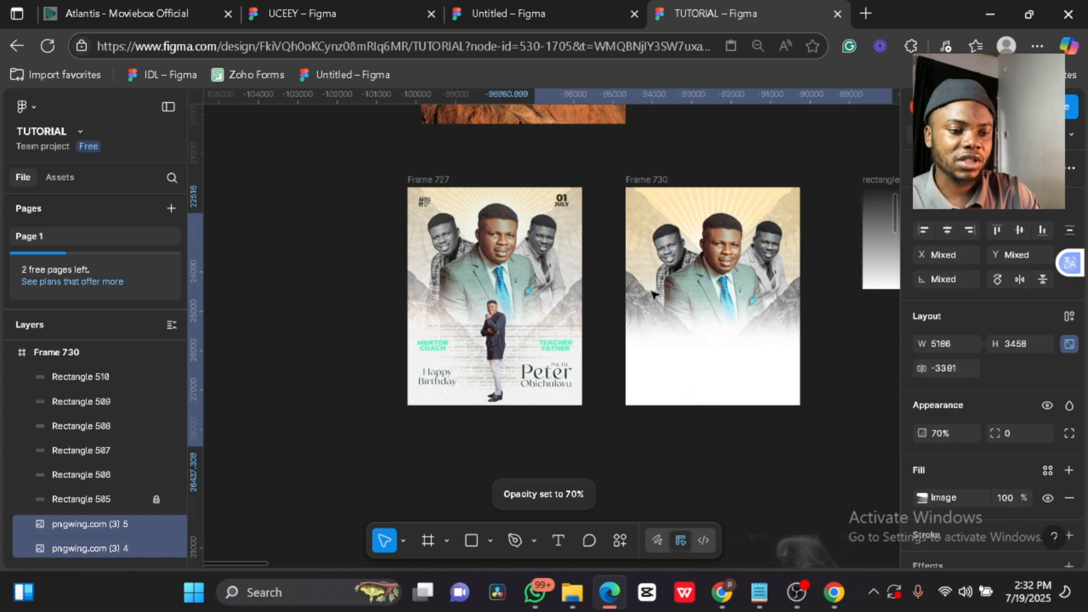
{"action": "key", "text": "6"}
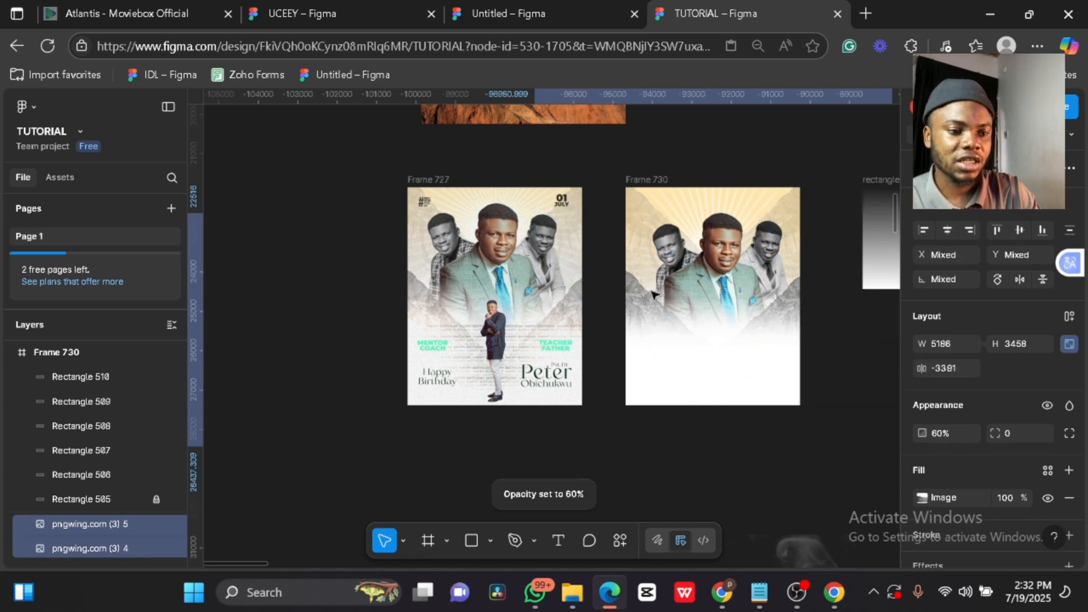
{"action": "key", "text": "5"}
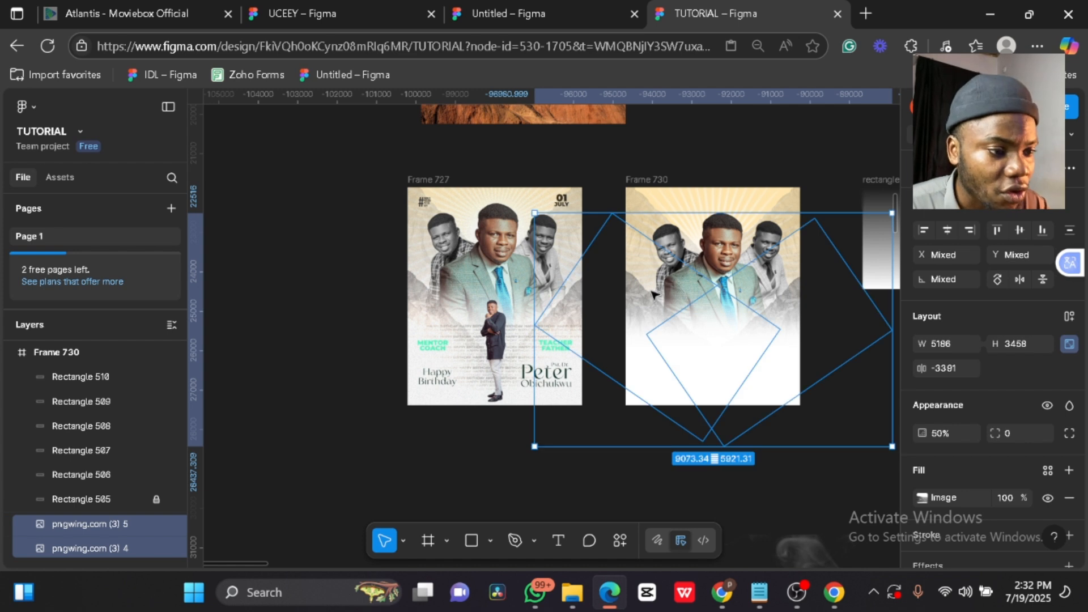
{"action": "left_click", "coordinate": [827, 326]}
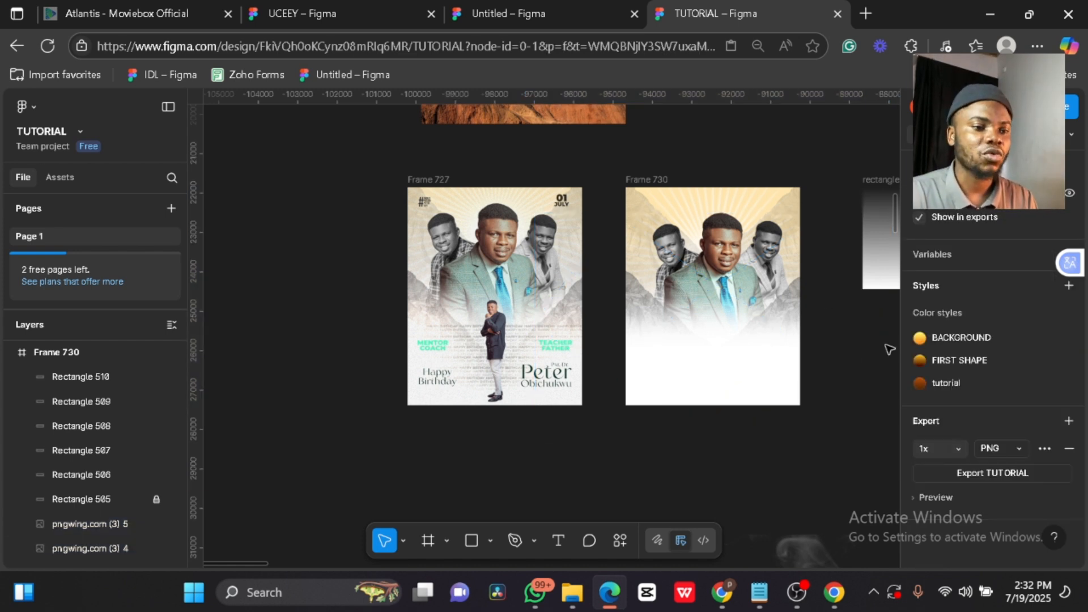
{"action": "scroll", "coordinate": [888, 350], "scroll_direction": "right", "scroll_amount": 10}
- Move the 2333 × 2838 standing-man cutout into Frame 730 and set it at the bottom centre
{"action": "scroll", "coordinate": [889, 350], "scroll_direction": "left", "scroll_amount": 5}
{"action": "scroll", "coordinate": [889, 349], "scroll_direction": "up", "scroll_amount": 3}
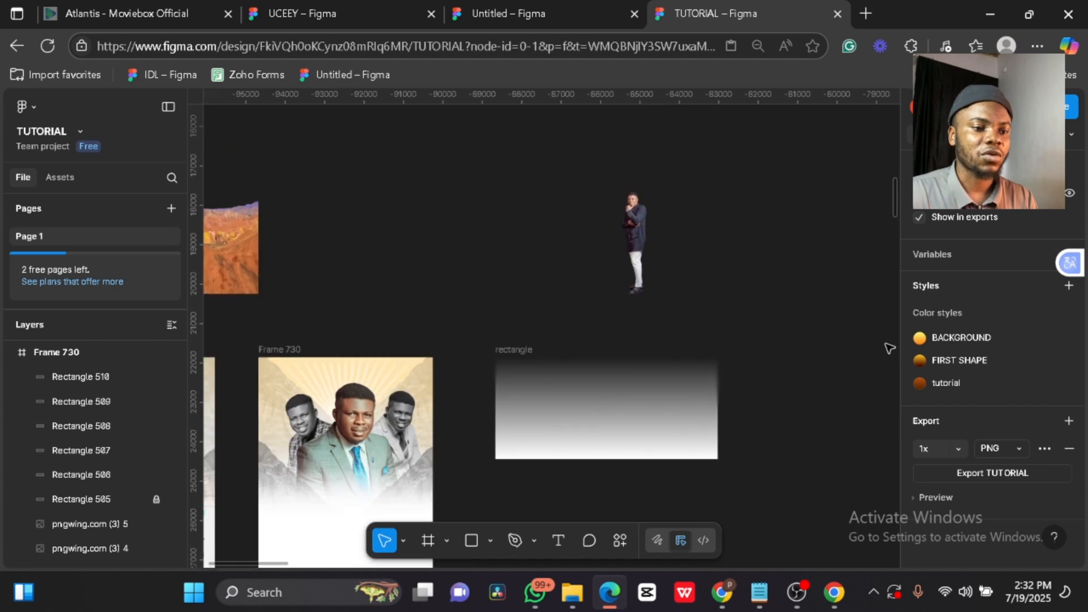
{"action": "left_click", "coordinate": [648, 236]}
{"action": "left_click_drag", "start_coordinate": [648, 236], "coordinate": [352, 505]}
{"action": "scroll", "coordinate": [349, 501], "scroll_direction": "down", "scroll_amount": 2}
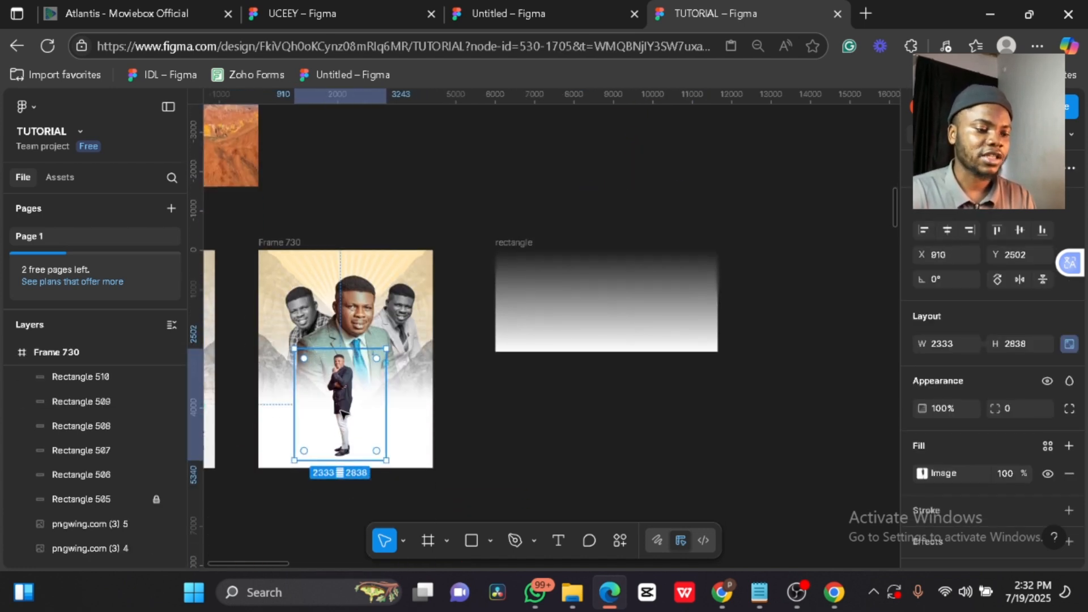
{"action": "left_click_drag", "start_coordinate": [340, 408], "coordinate": [347, 414]}
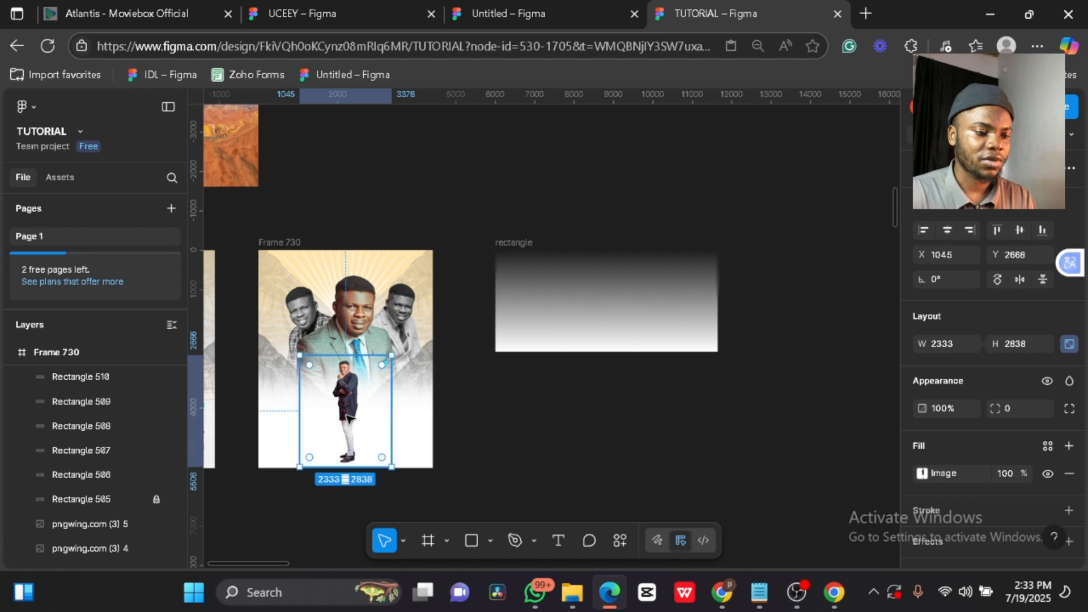
{"action": "key", "text": "Left"}
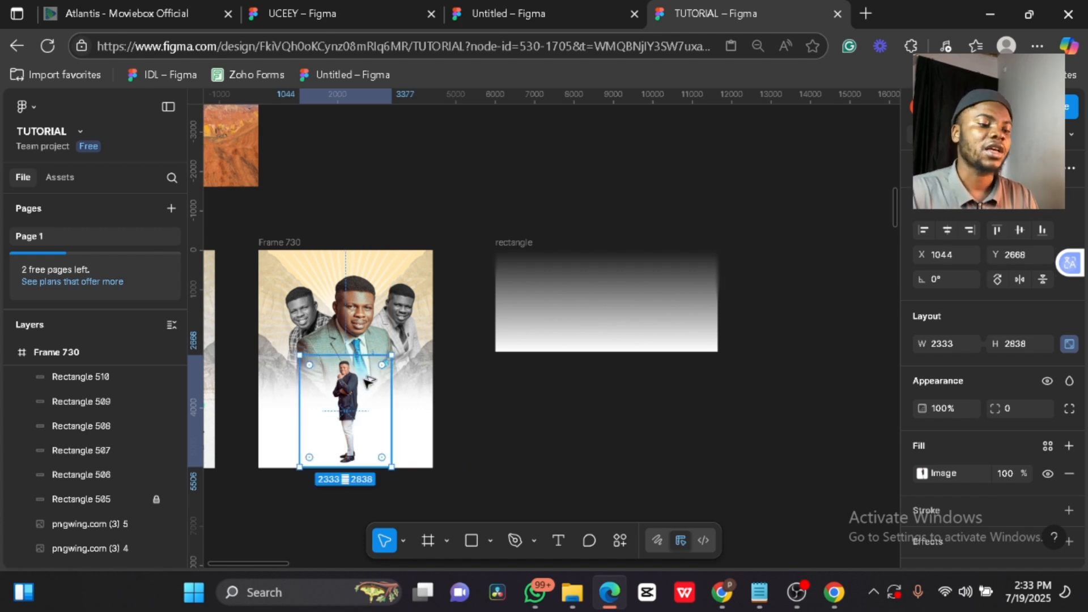
{"action": "key", "text": "alt+v"}
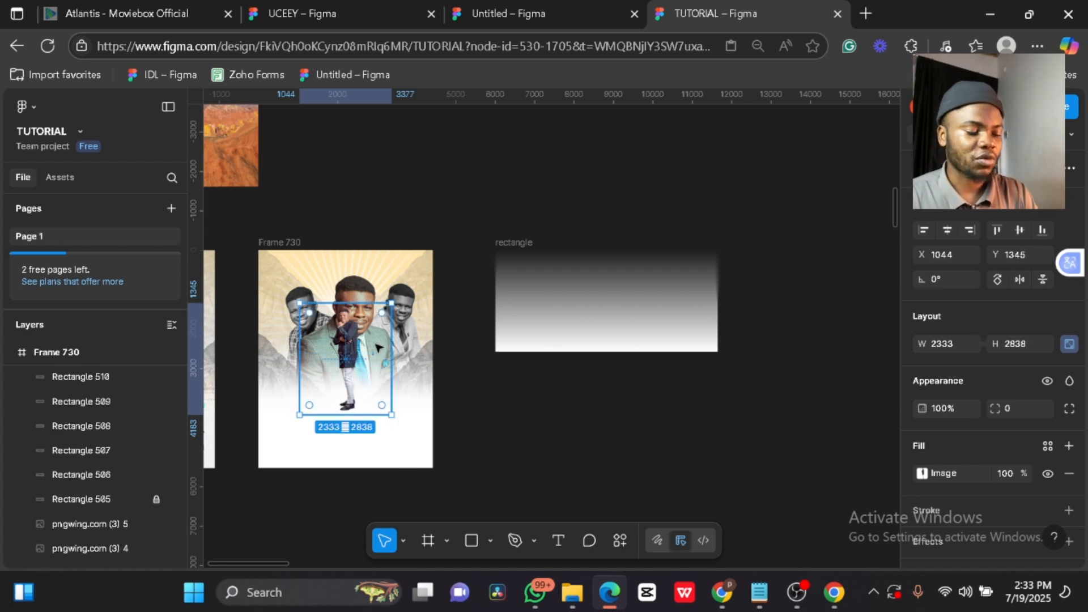
{"action": "key", "text": "ctrl+z"}
{"action": "scroll", "coordinate": [476, 448], "scroll_direction": "left", "scroll_amount": 5}
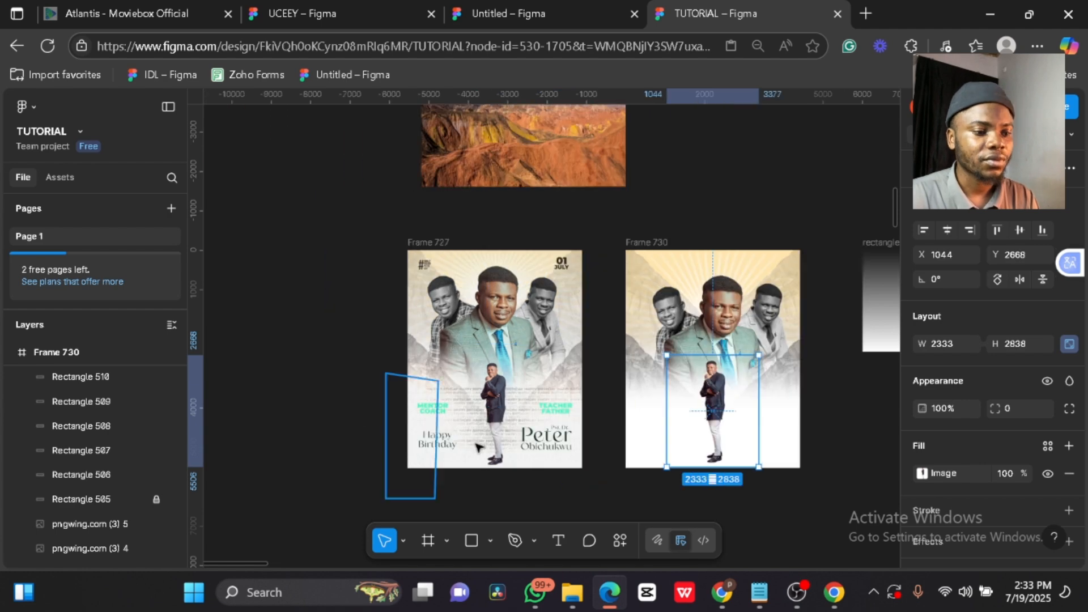
{"action": "left_click", "coordinate": [318, 478]}
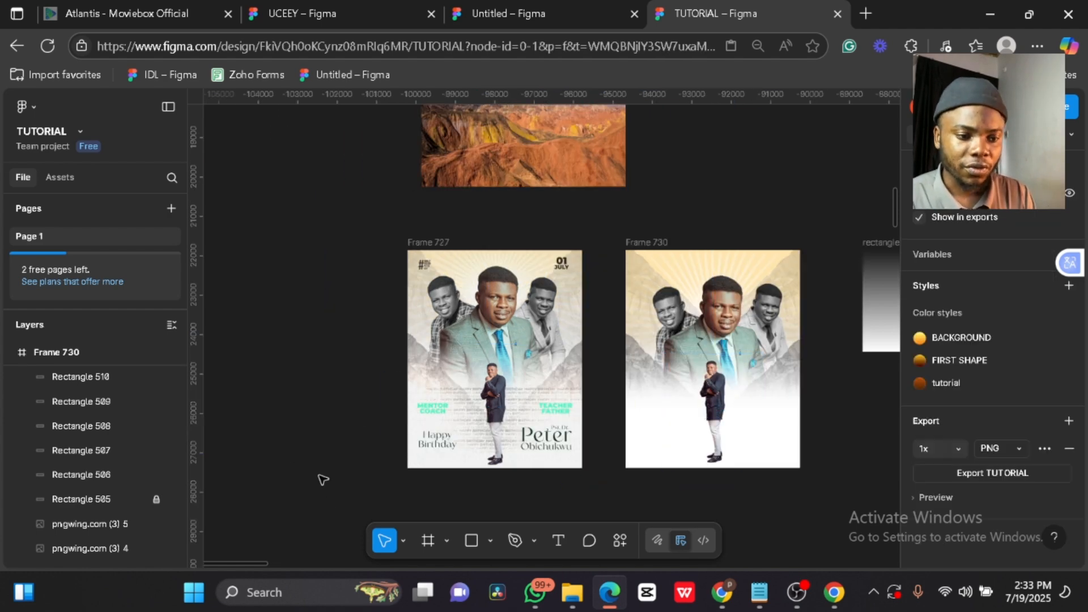
- Select Star 10, the sunburst star in reference Frame 727
{"action": "left_click", "coordinate": [469, 537]}
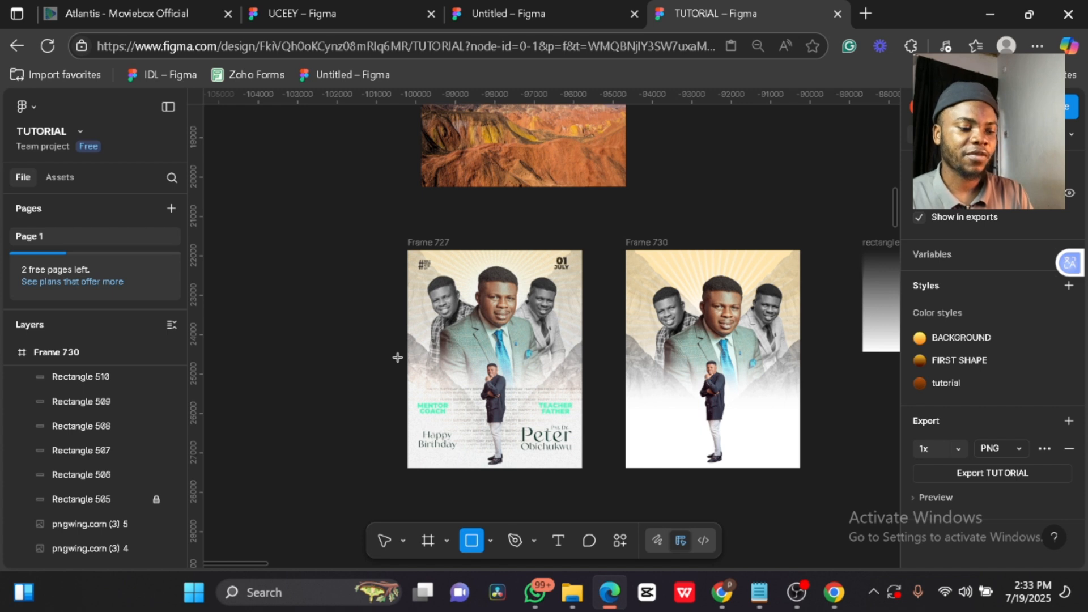
{"action": "key", "text": "v"}
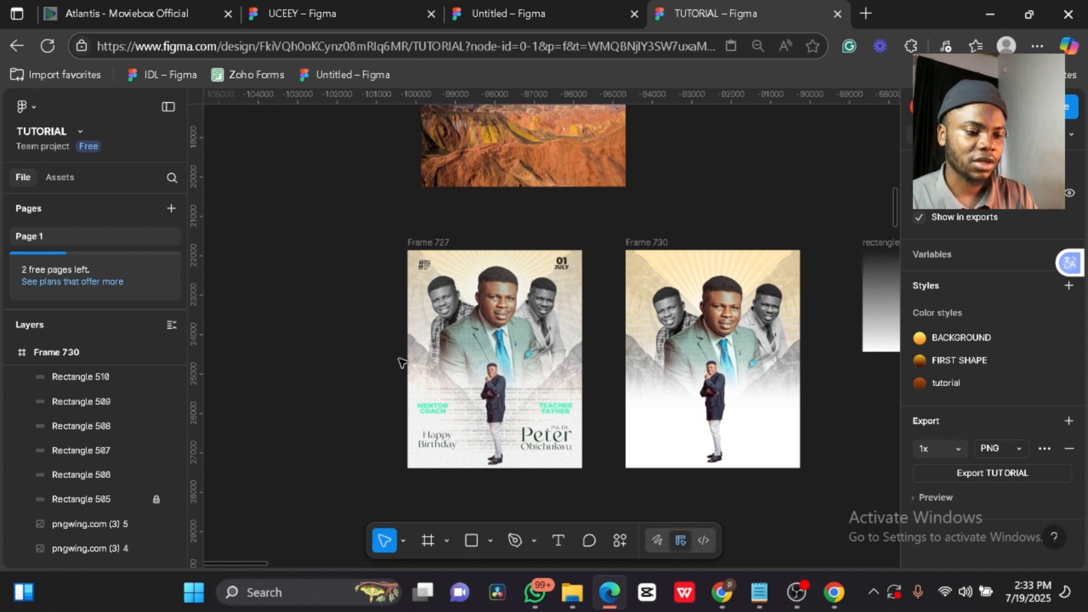
{"action": "left_click", "coordinate": [460, 358]}
{"action": "scroll", "coordinate": [657, 390], "scroll_direction": "up", "scroll_amount": 6}
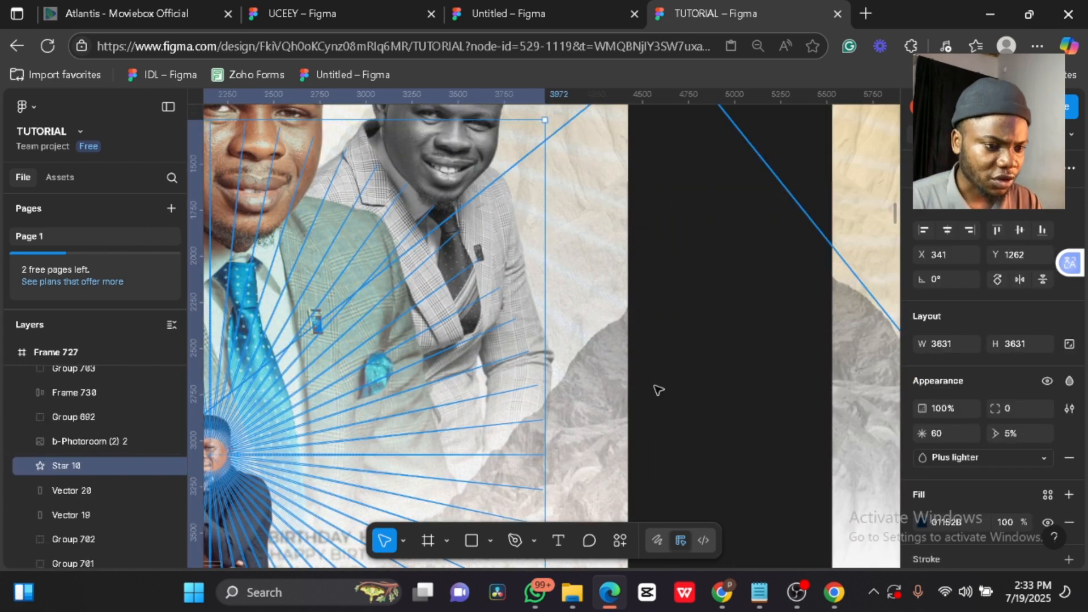
{"action": "left_click", "coordinate": [658, 390]}
{"action": "scroll", "coordinate": [631, 356], "scroll_direction": "down", "scroll_amount": 5}
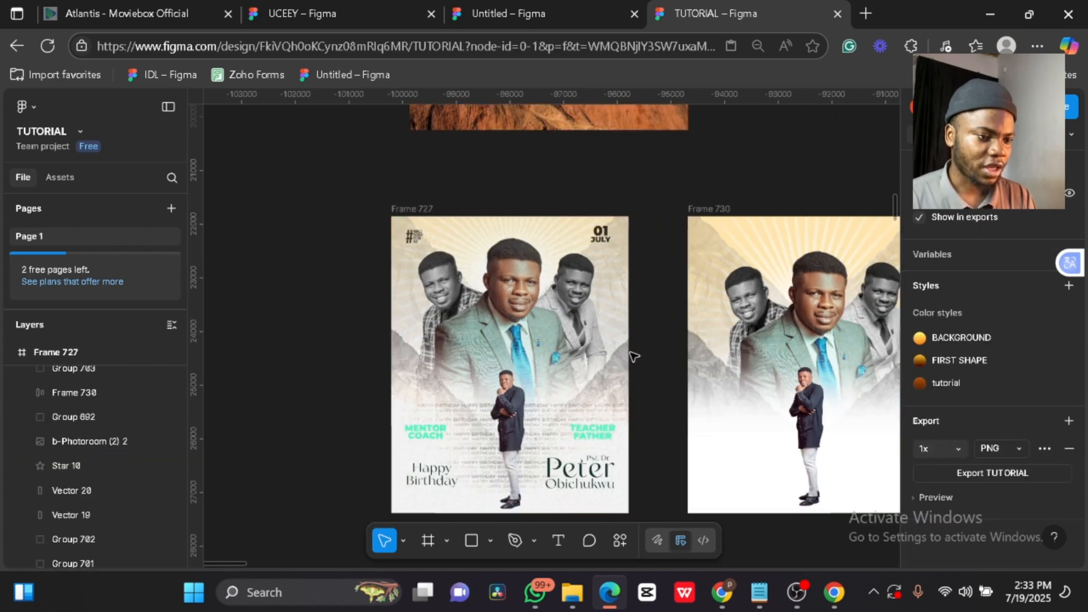
{"action": "left_click", "coordinate": [518, 370]}
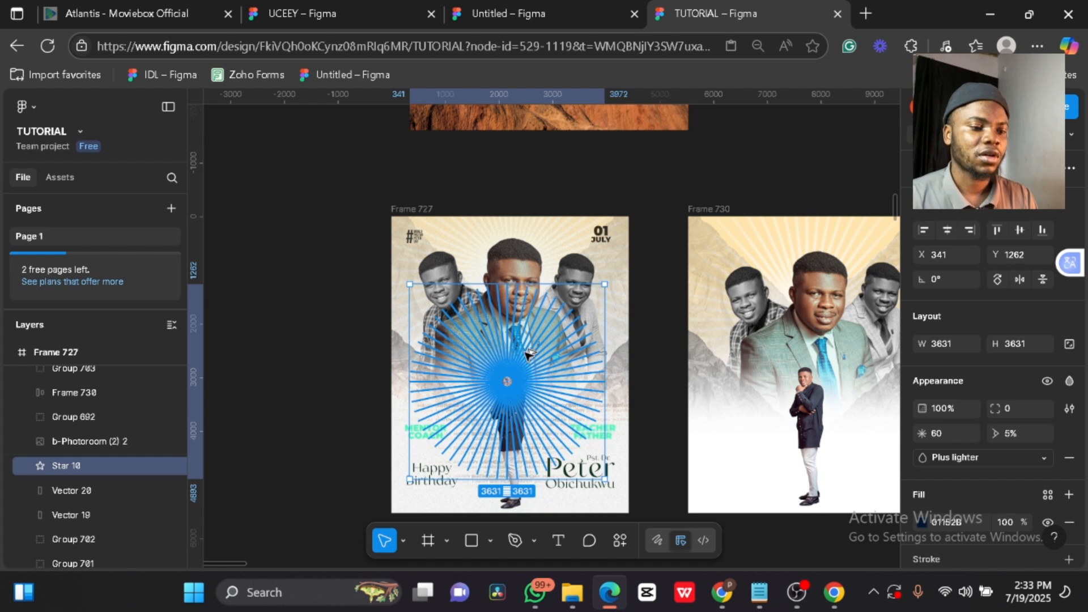
- Drag Star 10 into Frame 730, layer it beneath b-Photoroom (2) 2, and centre it on the man
{"action": "left_click_drag", "start_coordinate": [527, 354], "coordinate": [821, 349]}
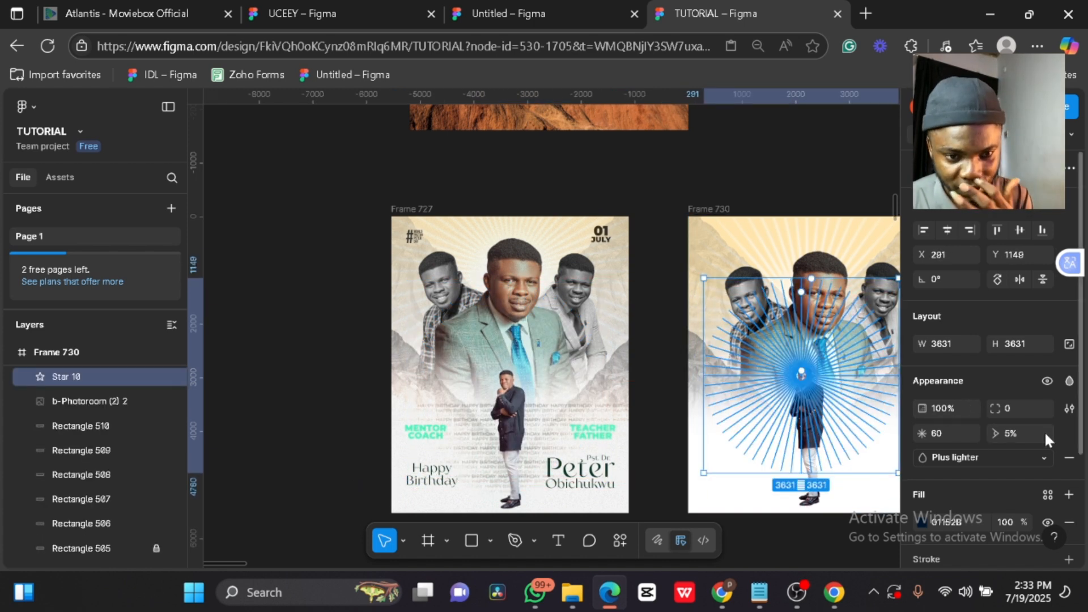
{"action": "scroll", "coordinate": [944, 454], "scroll_direction": "down", "scroll_amount": 3}
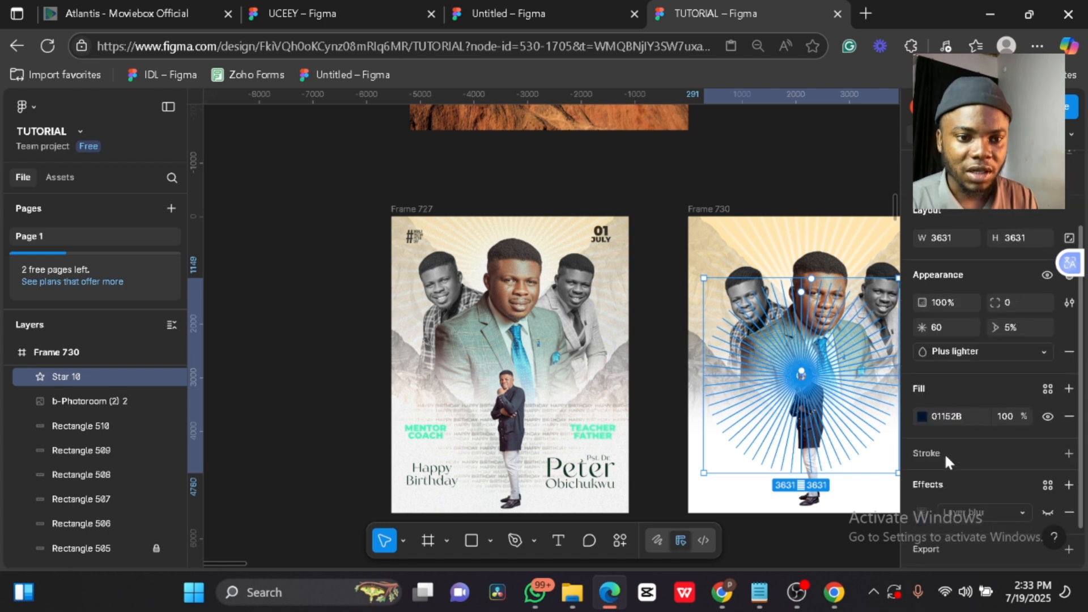
{"action": "scroll", "coordinate": [945, 453], "scroll_direction": "up", "scroll_amount": 3}
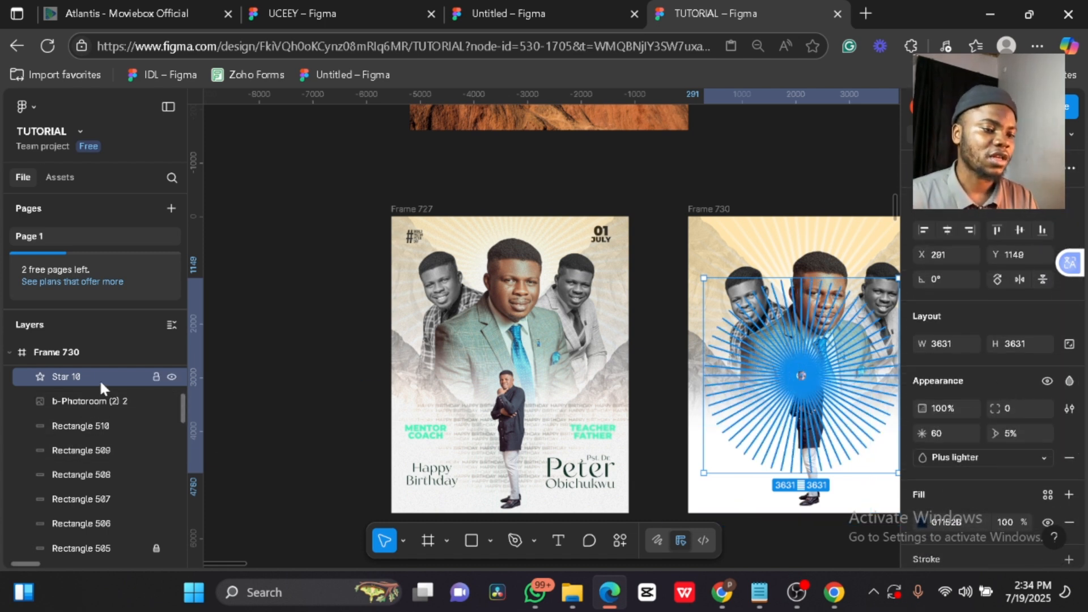
{"action": "left_click_drag", "start_coordinate": [100, 379], "coordinate": [97, 407]}
{"action": "scroll", "coordinate": [789, 381], "scroll_direction": "up", "scroll_amount": 10}
{"action": "left_click_drag", "start_coordinate": [749, 389], "coordinate": [788, 384]}
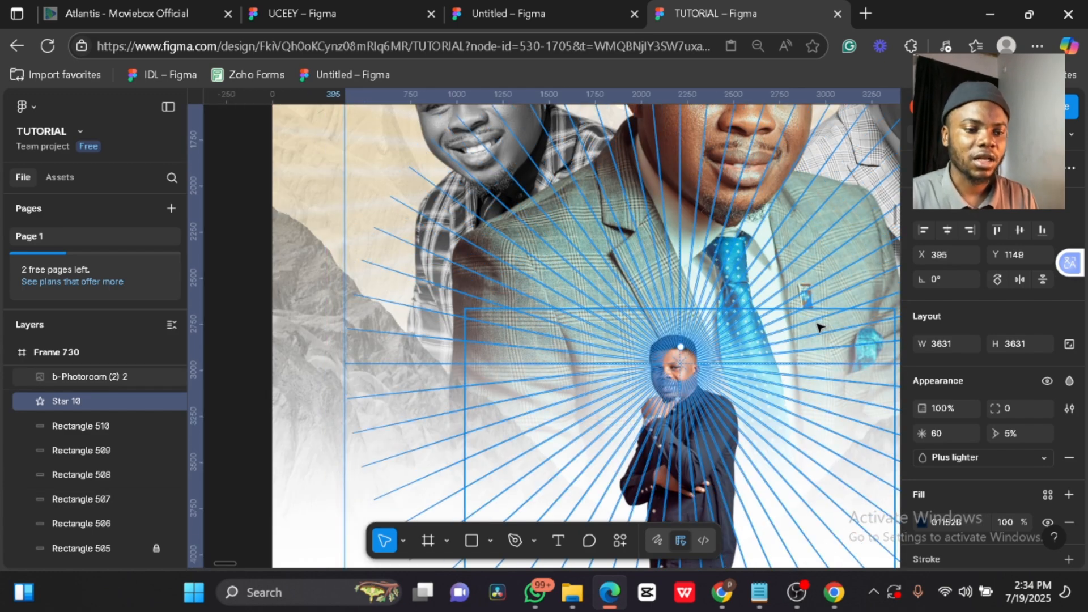
{"action": "key", "text": "shift+1"}
{"action": "left_click", "coordinate": [689, 513]}
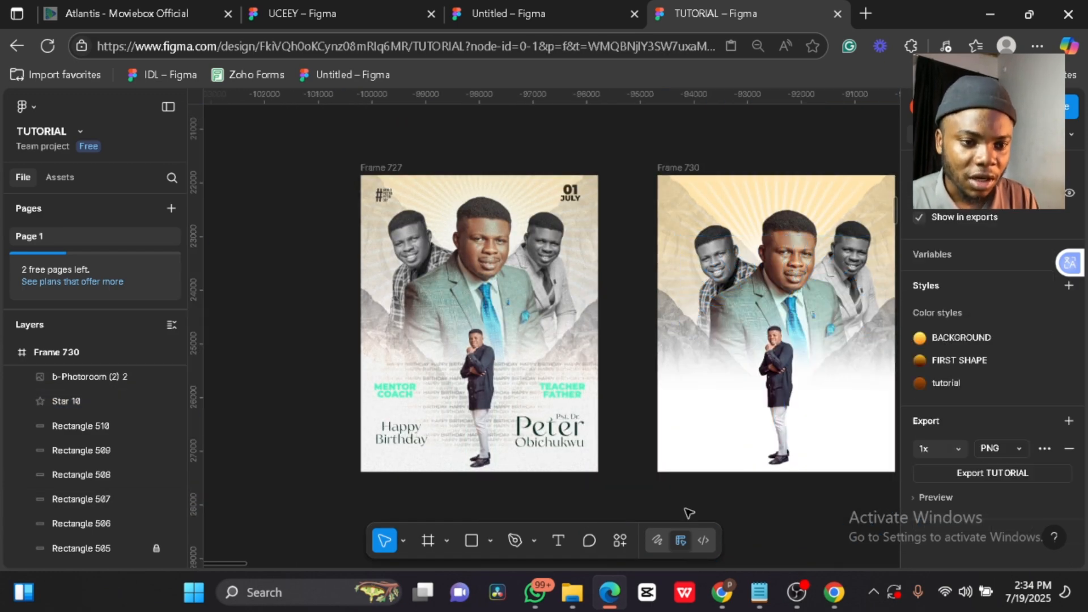
- Compare both flyers and inspect Vector 20 and Vector 19 in the reference's layers
{"action": "scroll", "coordinate": [811, 382], "scroll_direction": "up", "scroll_amount": 5}
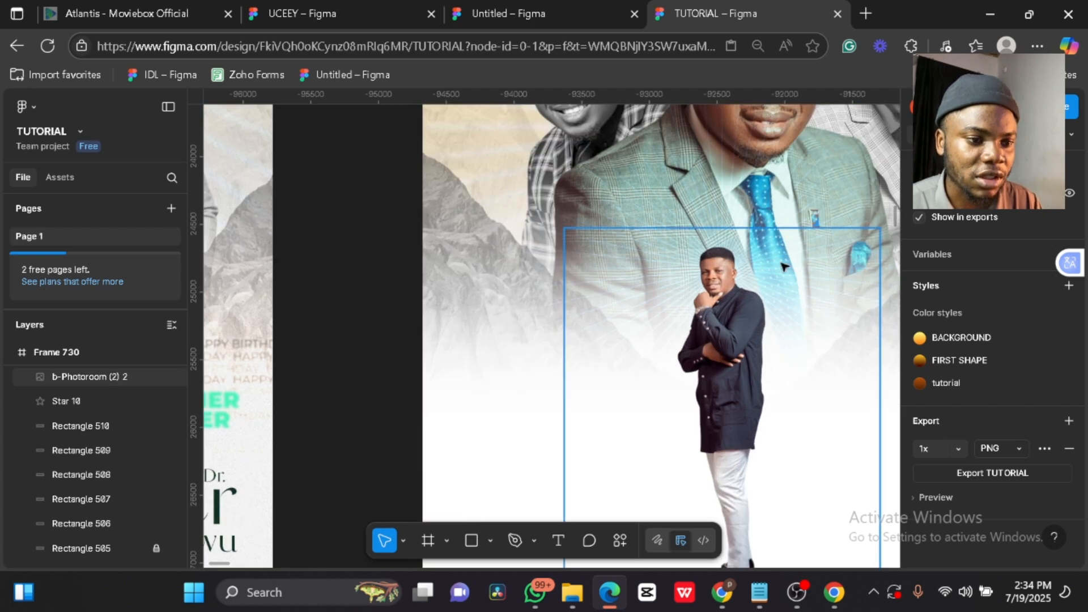
{"action": "key", "text": "shift+1"}
{"action": "scroll", "coordinate": [445, 214], "scroll_direction": "up", "scroll_amount": 7}
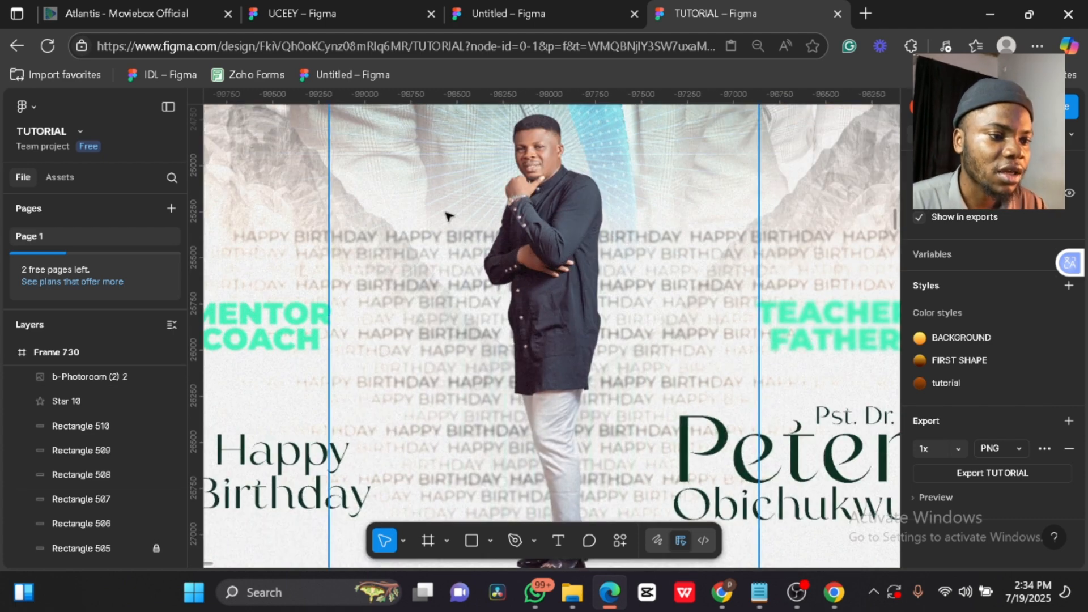
{"action": "scroll", "coordinate": [486, 205], "scroll_direction": "down", "scroll_amount": 5}
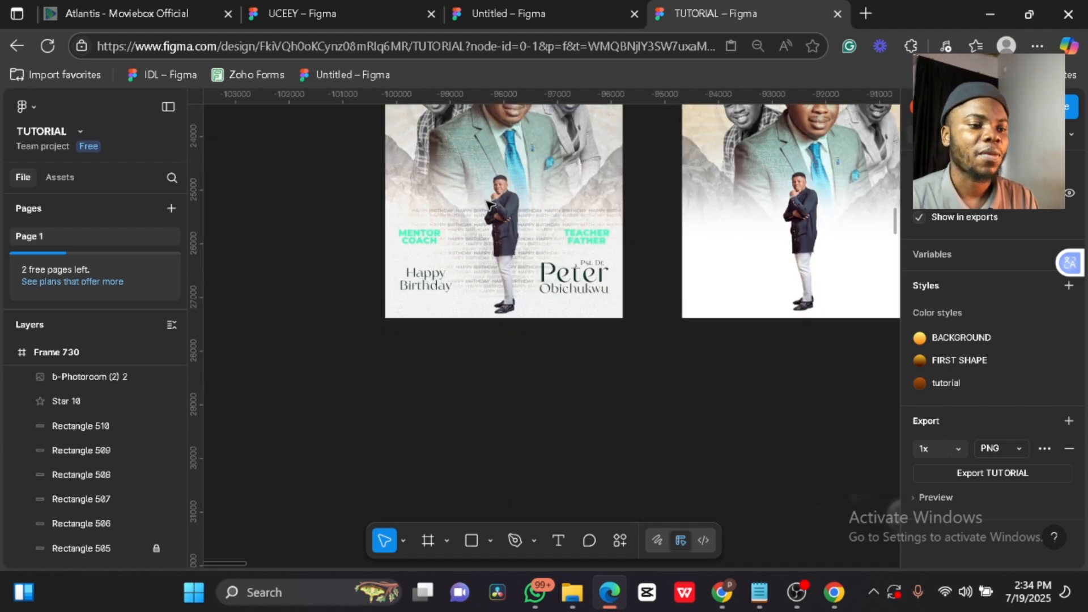
{"action": "scroll", "coordinate": [624, 201], "scroll_direction": "up", "scroll_amount": 3}
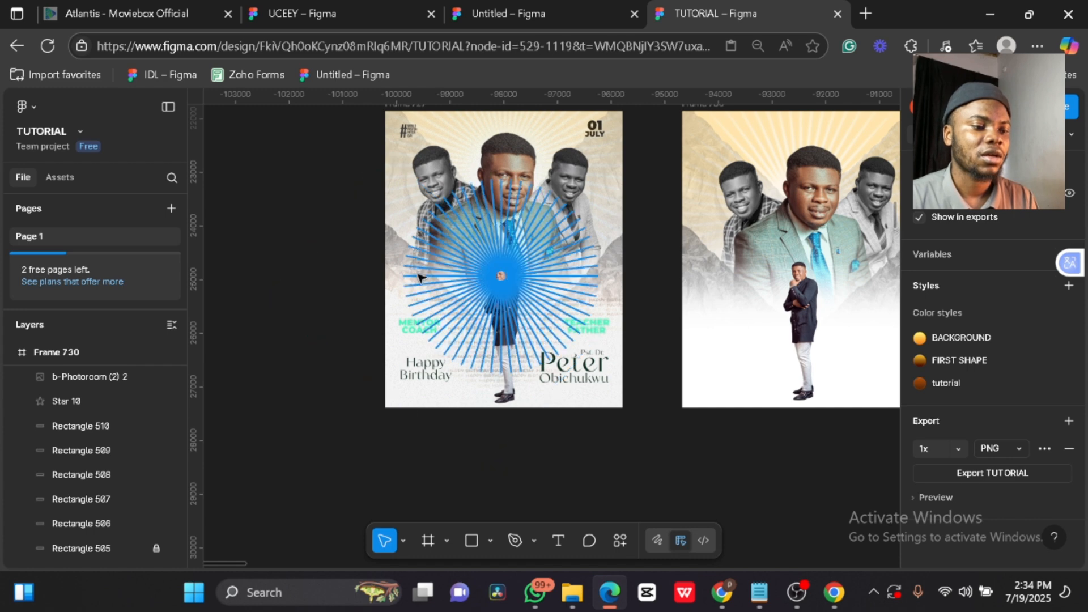
{"action": "left_click", "coordinate": [419, 278]}
{"action": "left_click", "coordinate": [328, 315]}
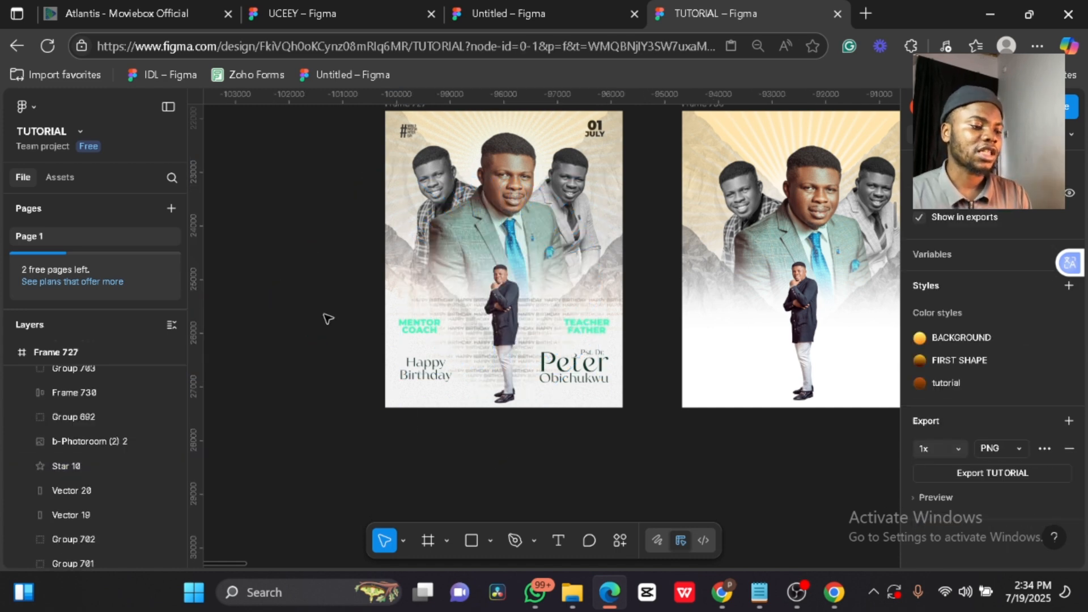
{"action": "left_click", "coordinate": [80, 488]}
{"action": "left_click", "coordinate": [73, 518]}
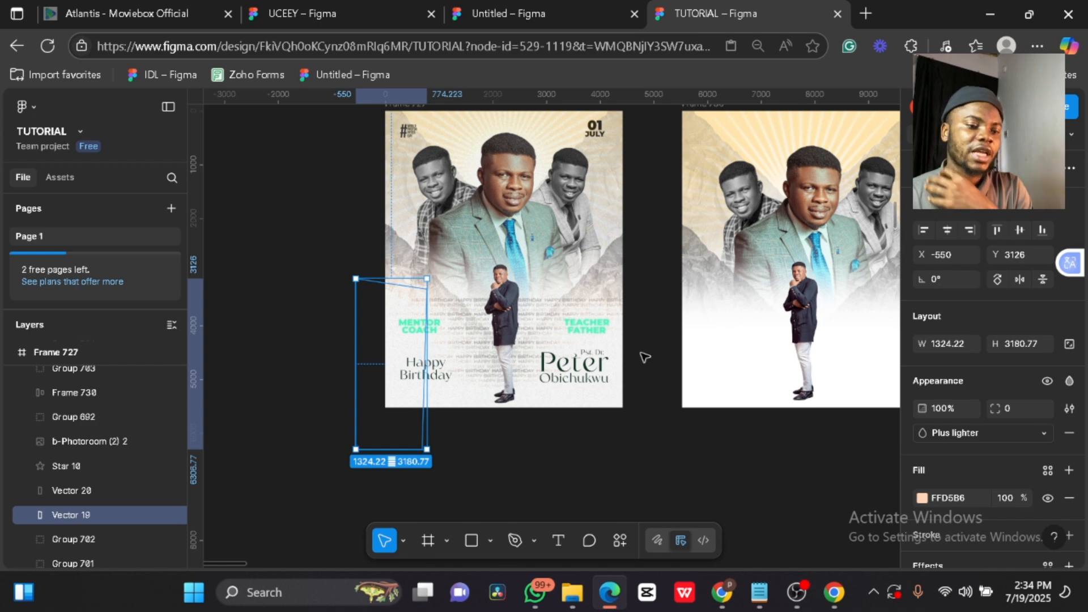
{"action": "left_click", "coordinate": [652, 323]}
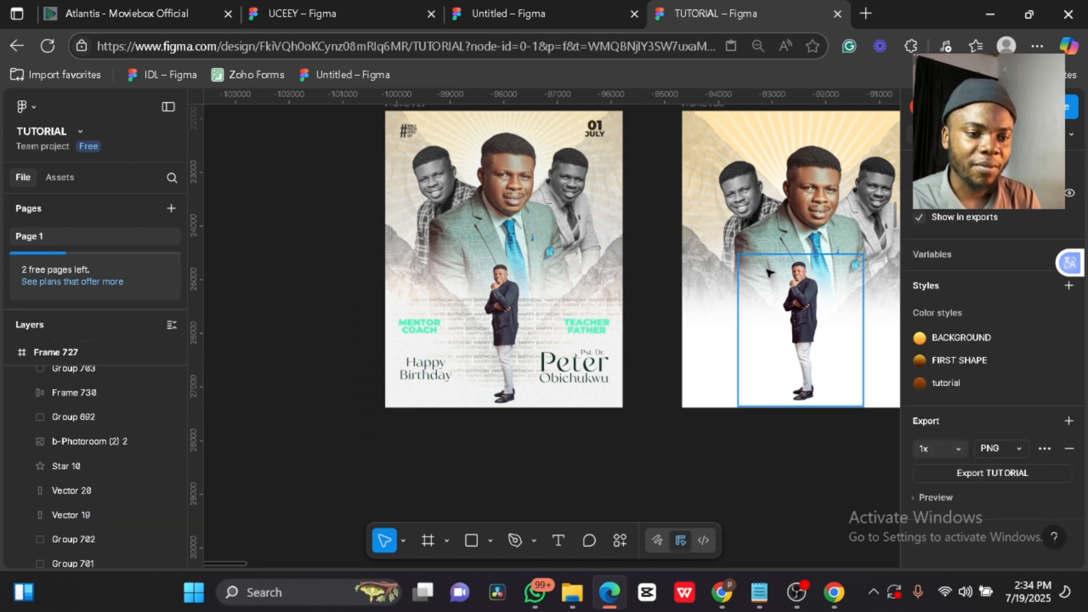
- Select the tall beam shape Vector 19 on the reference flyer's canvas
{"action": "scroll", "coordinate": [686, 337], "scroll_direction": "up", "scroll_amount": 10}
{"action": "scroll", "coordinate": [685, 338], "scroll_direction": "down", "scroll_amount": 5}
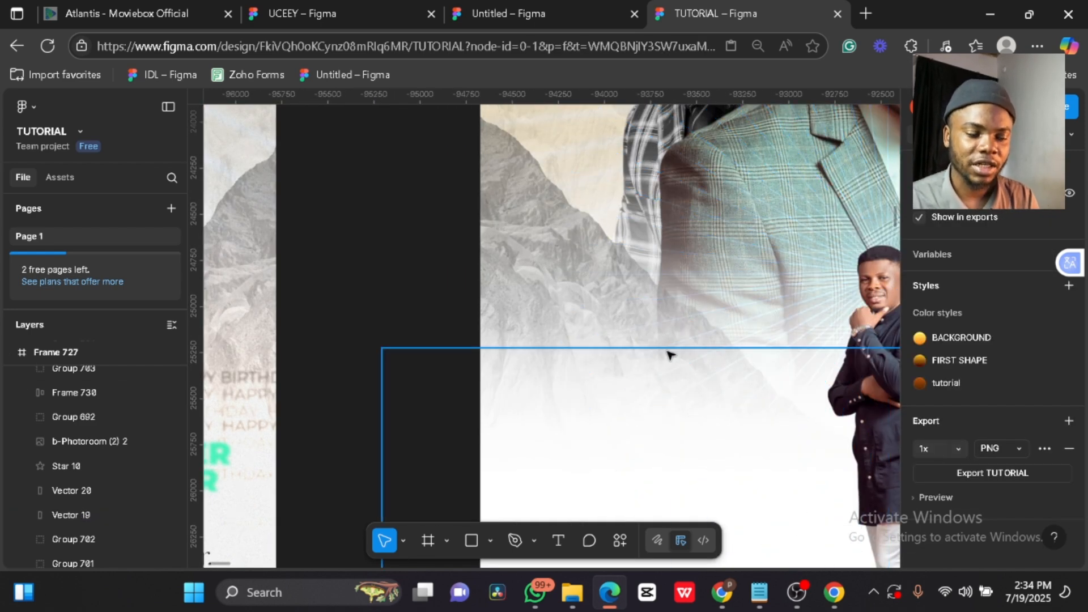
{"action": "scroll", "coordinate": [668, 357], "scroll_direction": "down", "scroll_amount": 5}
{"action": "scroll", "coordinate": [468, 329], "scroll_direction": "up", "scroll_amount": 5}
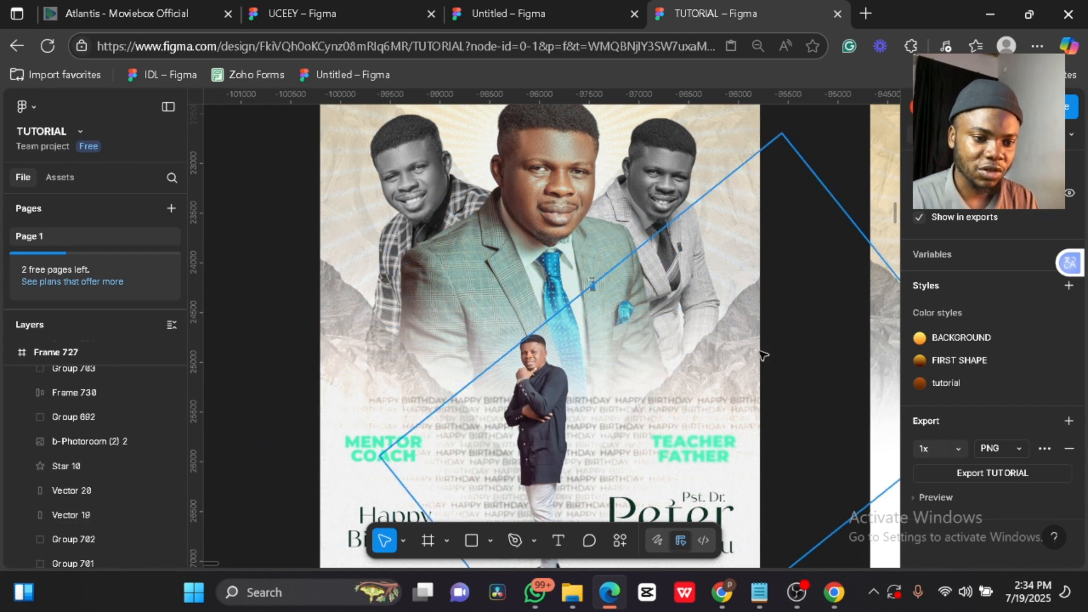
{"action": "left_click", "coordinate": [347, 418]}
{"action": "scroll", "coordinate": [348, 418], "scroll_direction": "down", "scroll_amount": 5}
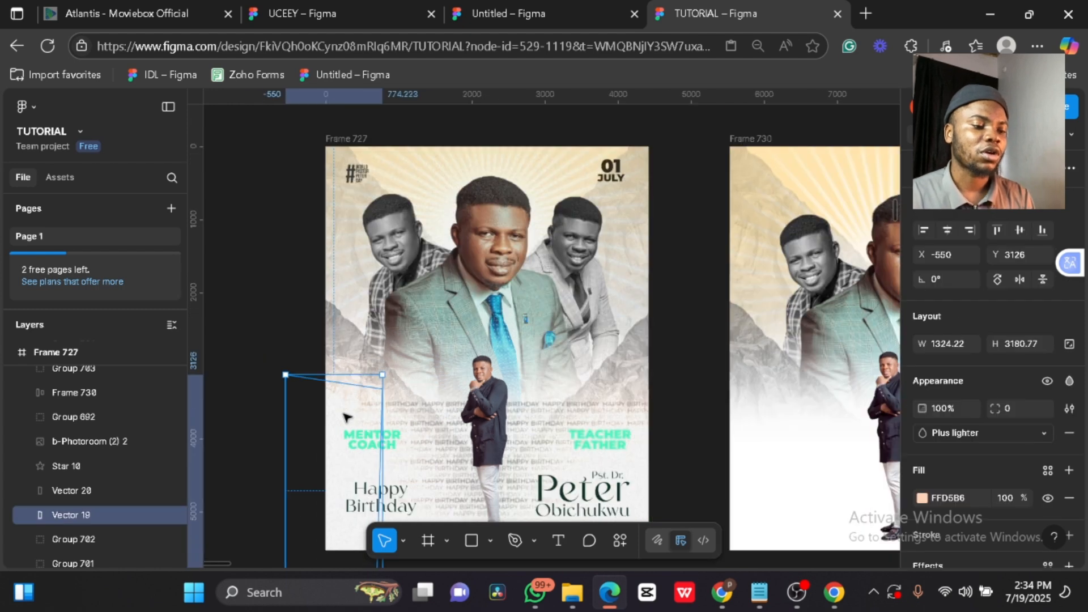
- Place Vector 19 in Frame 730 behind the man's photo and duplicate it to the lower right
{"action": "left_click_drag", "start_coordinate": [348, 413], "coordinate": [588, 399]}
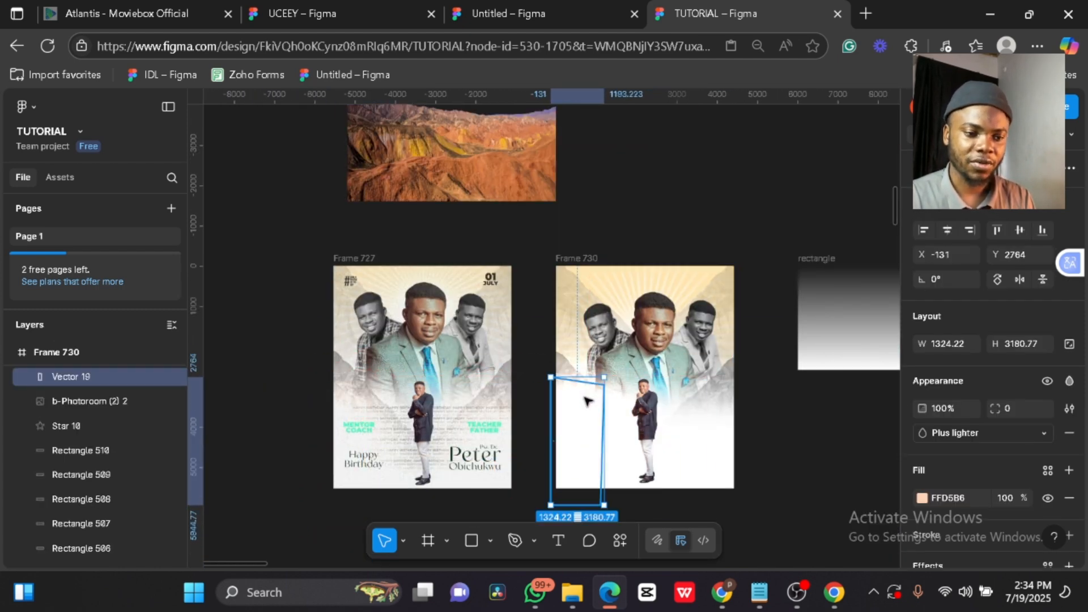
{"action": "left_click", "coordinate": [643, 407]}
{"action": "key", "text": "ctrl+]"}
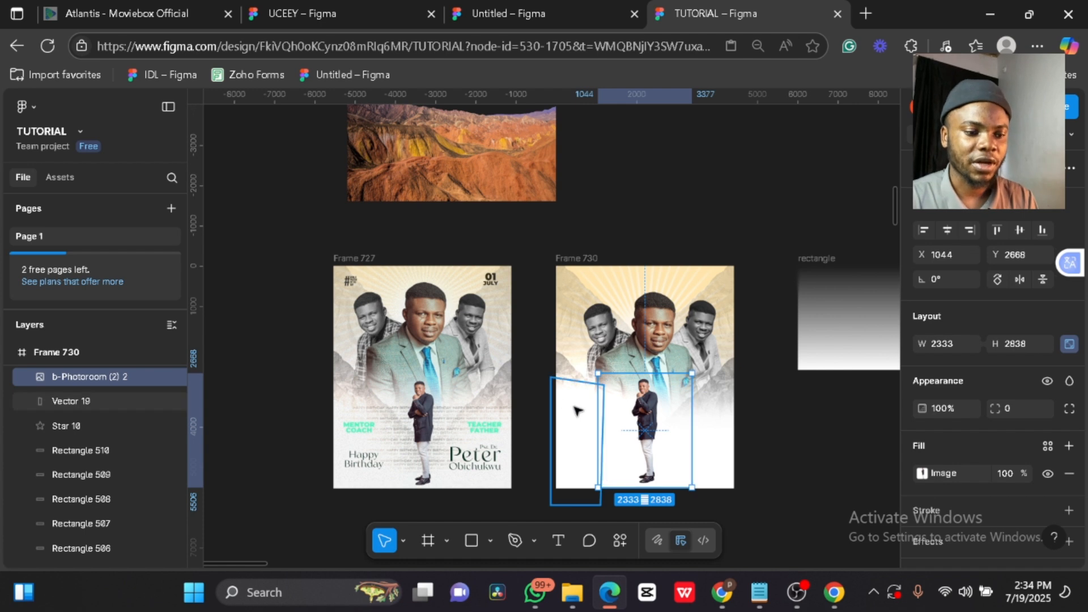
{"action": "left_click", "coordinate": [579, 407]}
{"action": "mouse_move", "coordinate": [577, 411]}
{"action": "left_mouse_down"}
{"action": "mouse_move", "coordinate": [577, 479]}
{"action": "mouse_move", "coordinate": [578, 428]}
{"action": "left_mouse_up"}
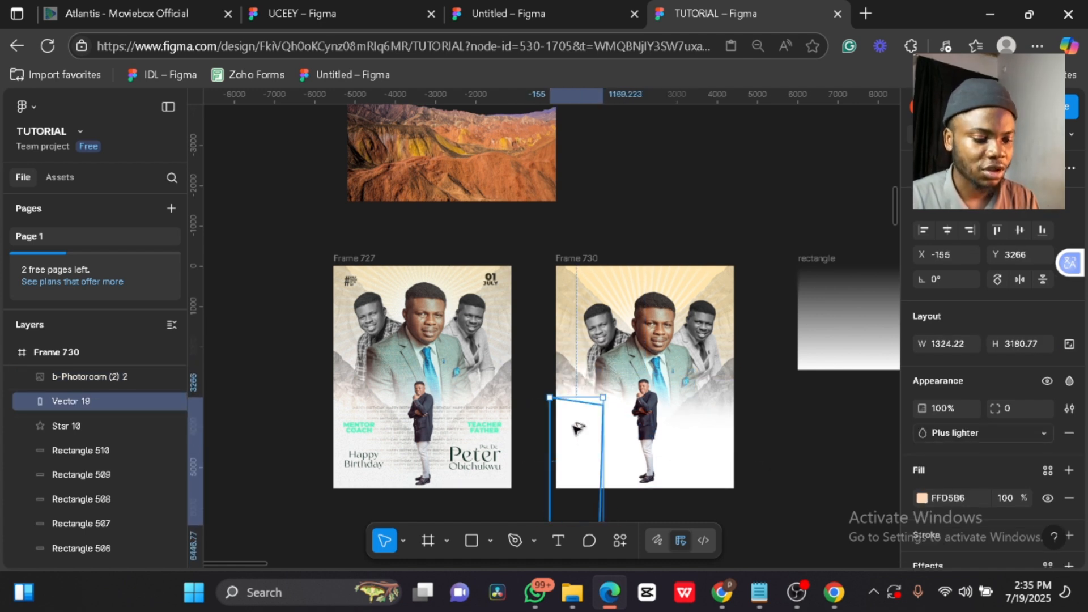
{"action": "left_click_drag", "start_coordinate": [673, 444], "coordinate": [713, 455]}
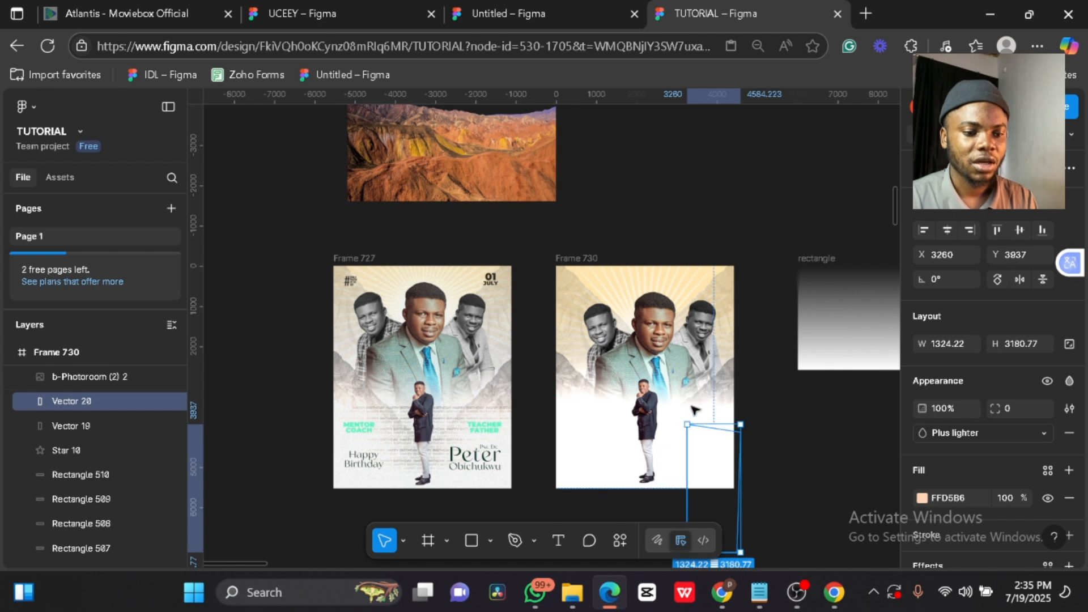
- Delete Rectangles 505 and 506 from Frame 730
{"action": "scroll", "coordinate": [93, 486], "scroll_direction": "down", "scroll_amount": 1}
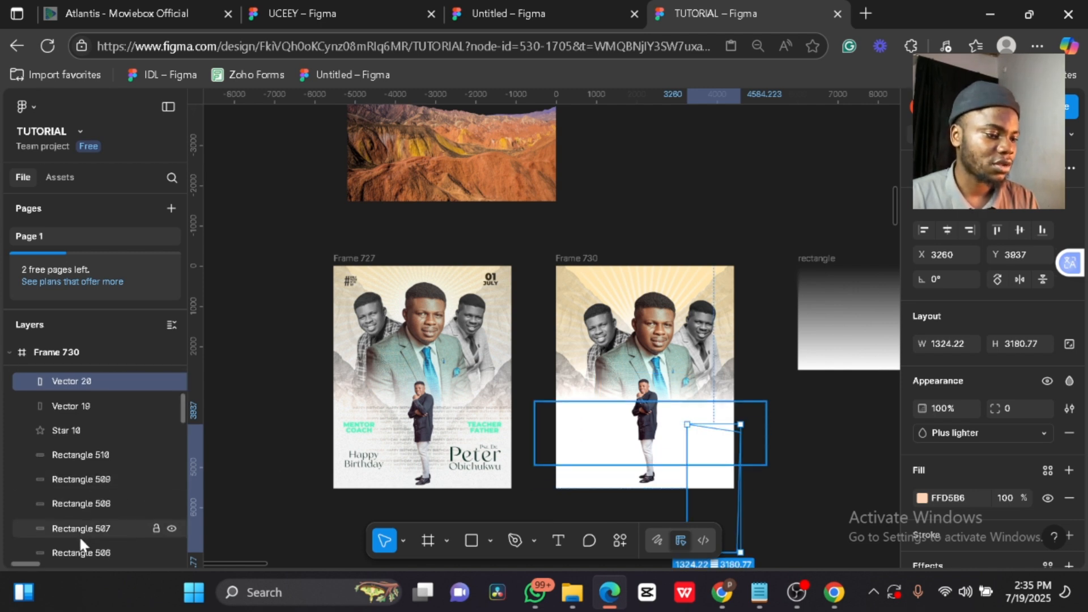
{"action": "left_click", "coordinate": [79, 553]}
{"action": "scroll", "coordinate": [77, 546], "scroll_direction": "down", "scroll_amount": 3}
{"action": "left_click", "coordinate": [76, 474]}
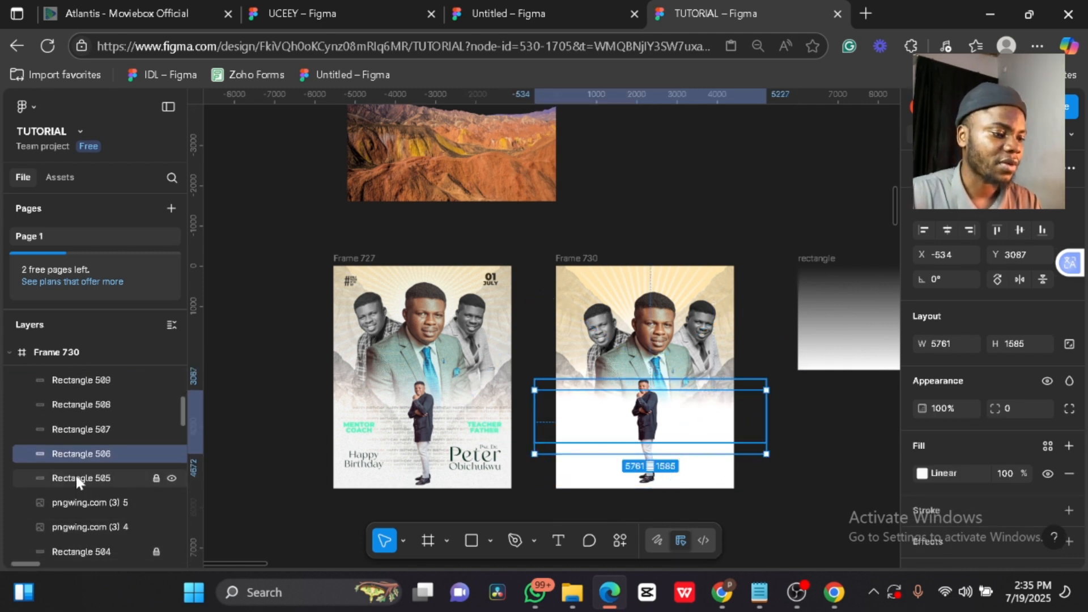
{"action": "key", "text": "Delete"}
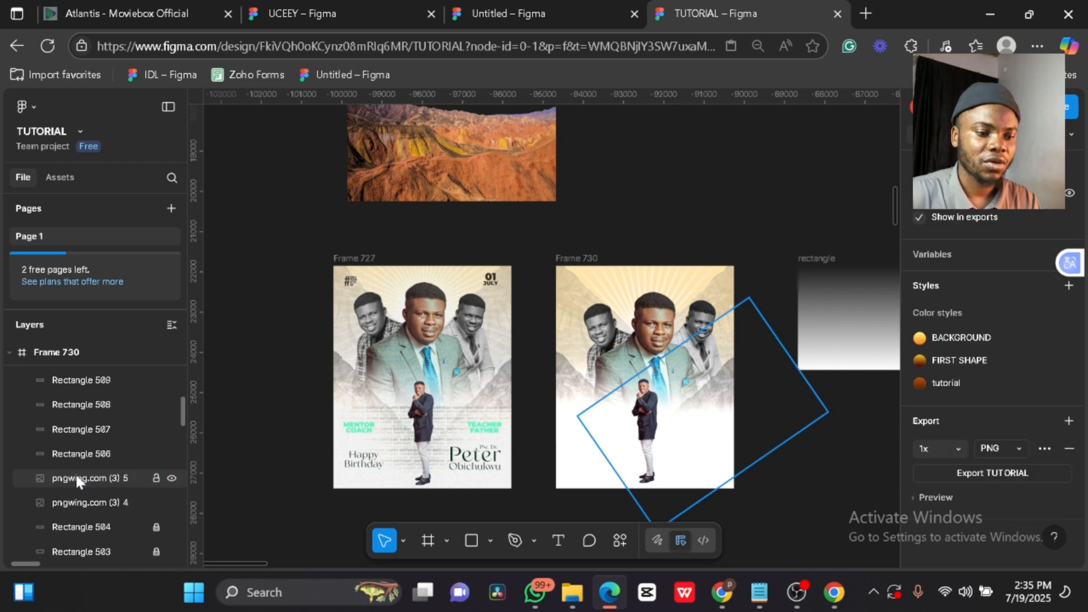
{"action": "left_click", "coordinate": [79, 454]}
{"action": "key", "text": "Delete"}
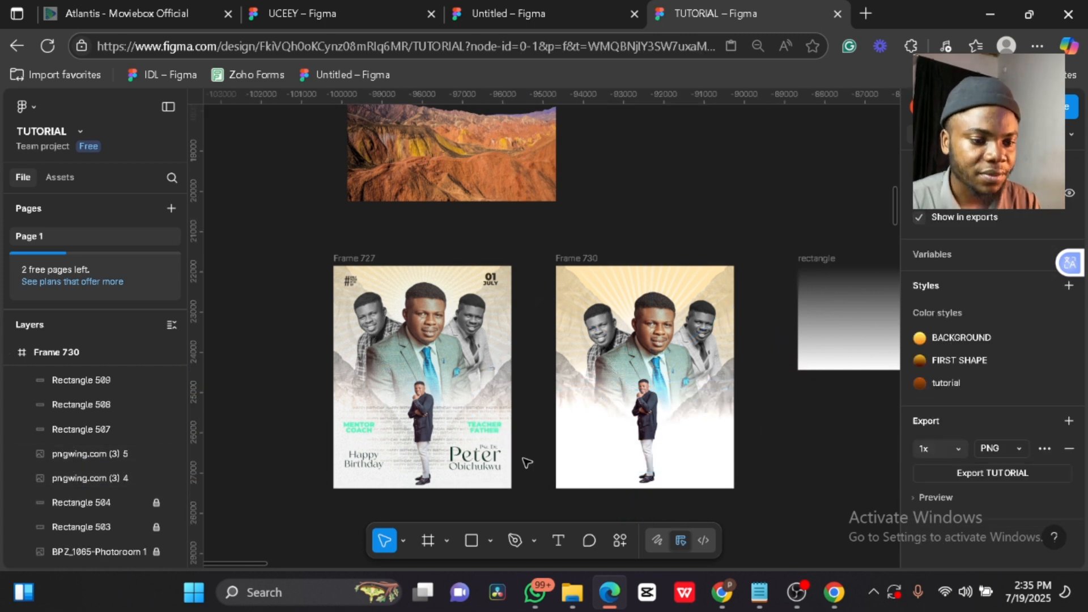
{"action": "left_click", "coordinate": [719, 433]}
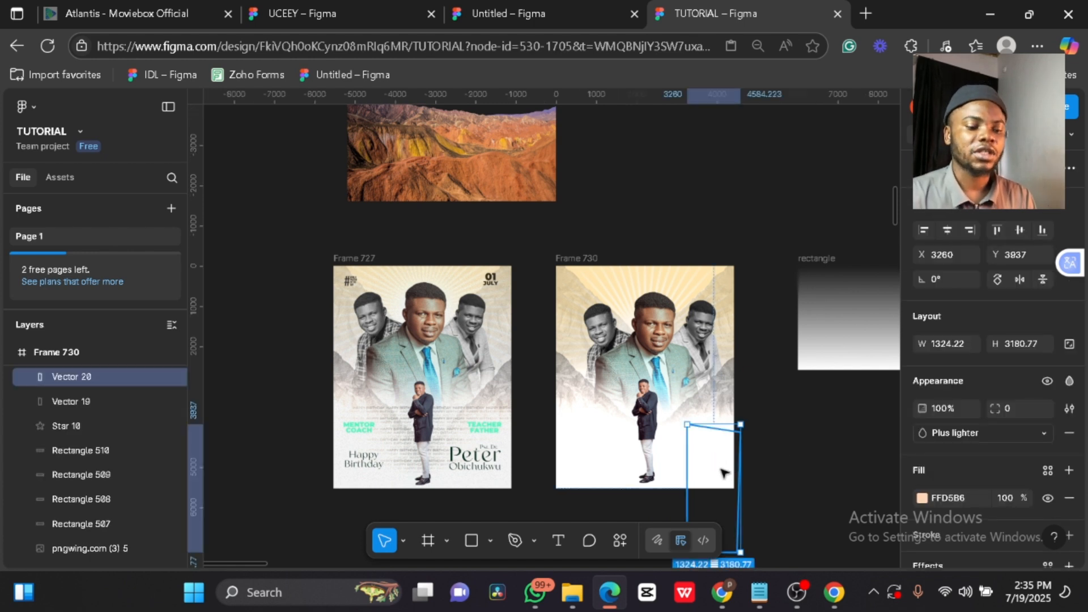
- Remove Plus lighter blending from Vector 20, keeping its 1697.21 layer blur enabled
{"action": "left_click_drag", "start_coordinate": [831, 447], "coordinate": [832, 454]}
{"action": "scroll", "coordinate": [948, 460], "scroll_direction": "down", "scroll_amount": 2}
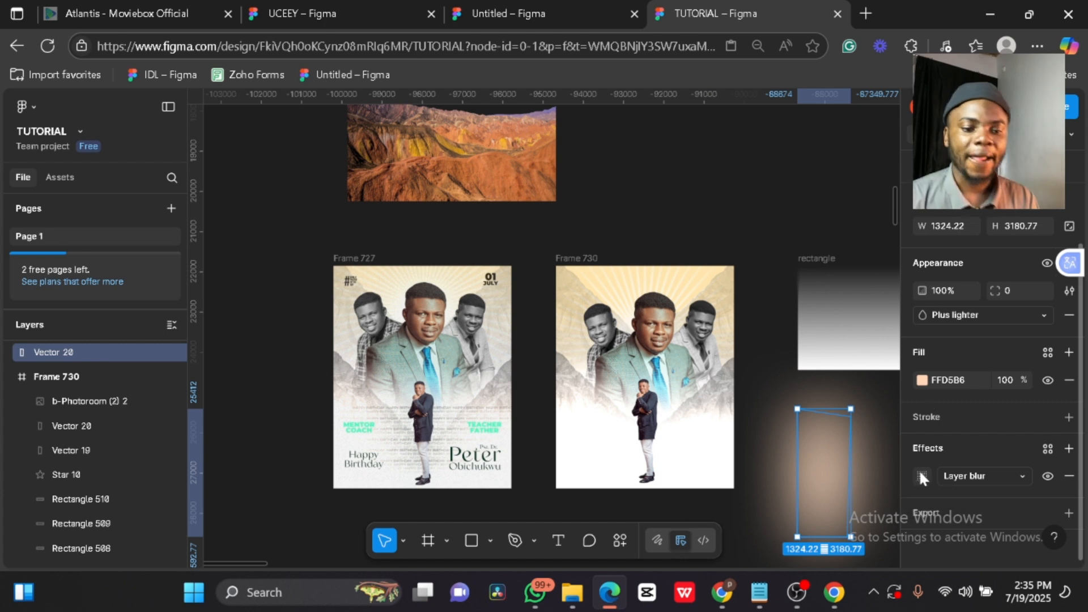
{"action": "left_click", "coordinate": [1048, 476]}
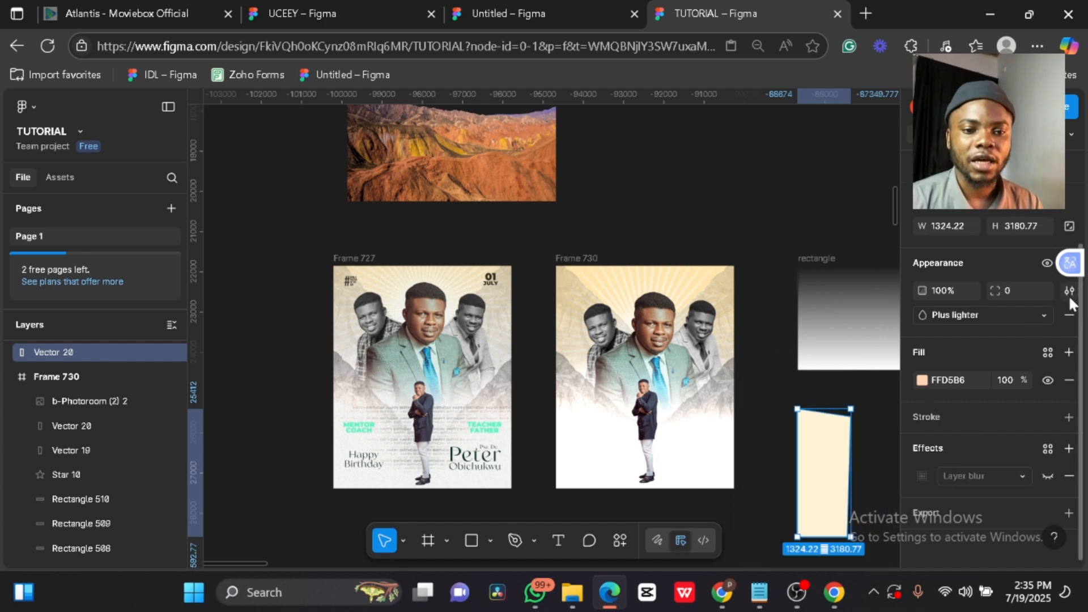
{"action": "scroll", "coordinate": [1019, 270], "scroll_direction": "up", "scroll_amount": 2}
{"action": "left_click", "coordinate": [1067, 384]}
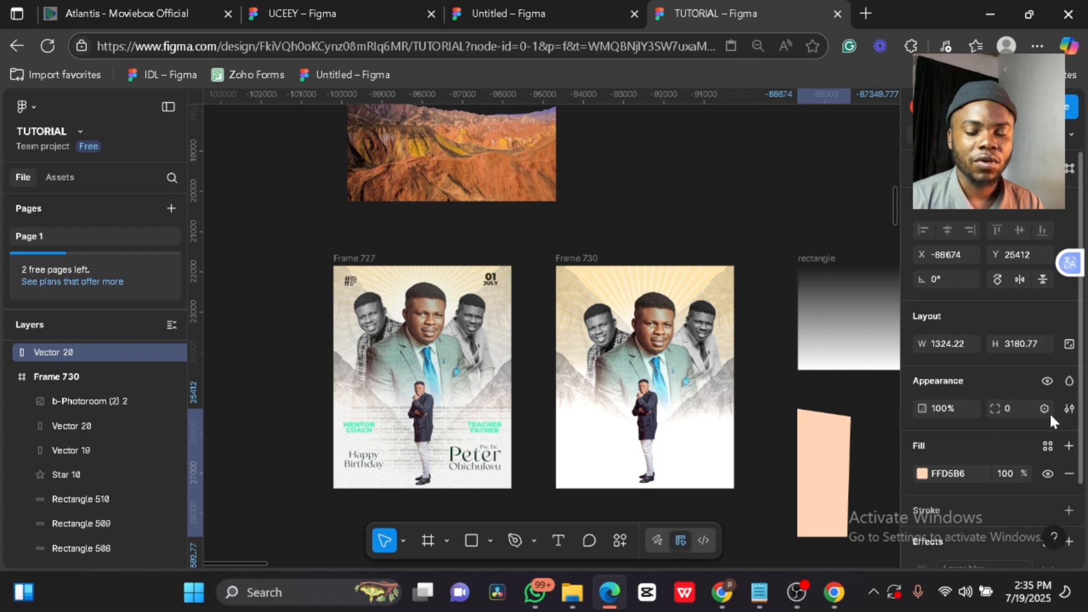
{"action": "scroll", "coordinate": [943, 403], "scroll_direction": "down", "scroll_amount": 2}
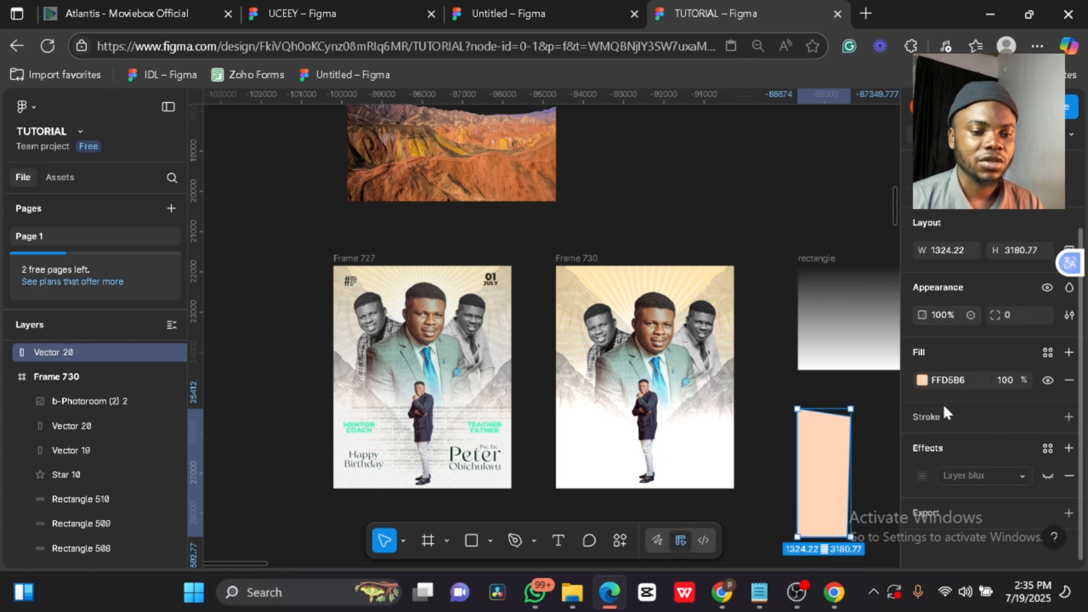
{"action": "left_click", "coordinate": [923, 477]}
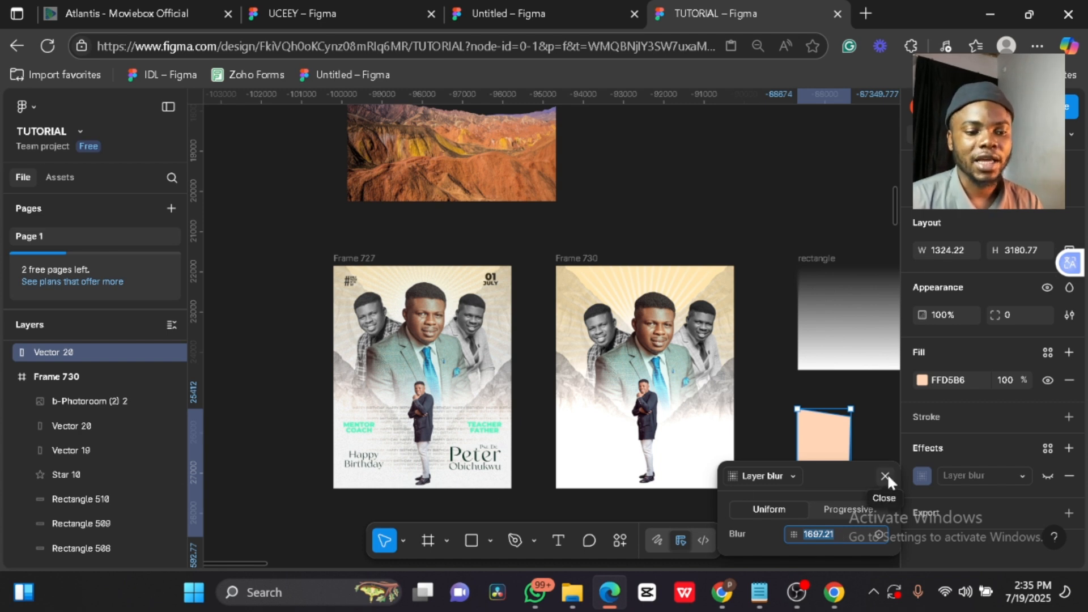
{"action": "left_click", "coordinate": [1048, 476]}
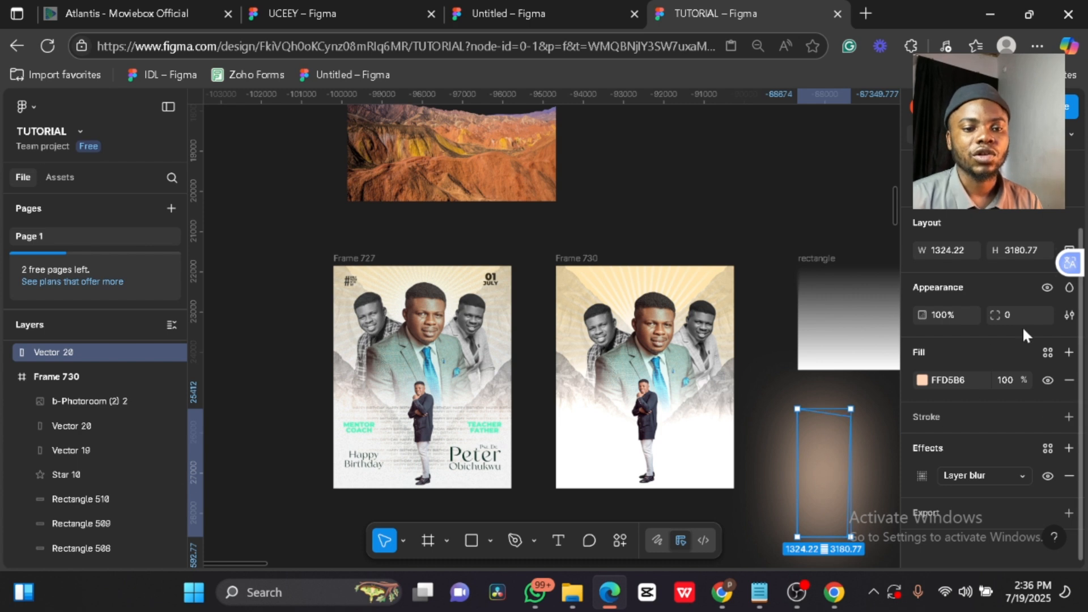
- Try the peach glow in Frame 730 with Plus lighter blending, then delete it
{"action": "double_click", "coordinate": [814, 498]}
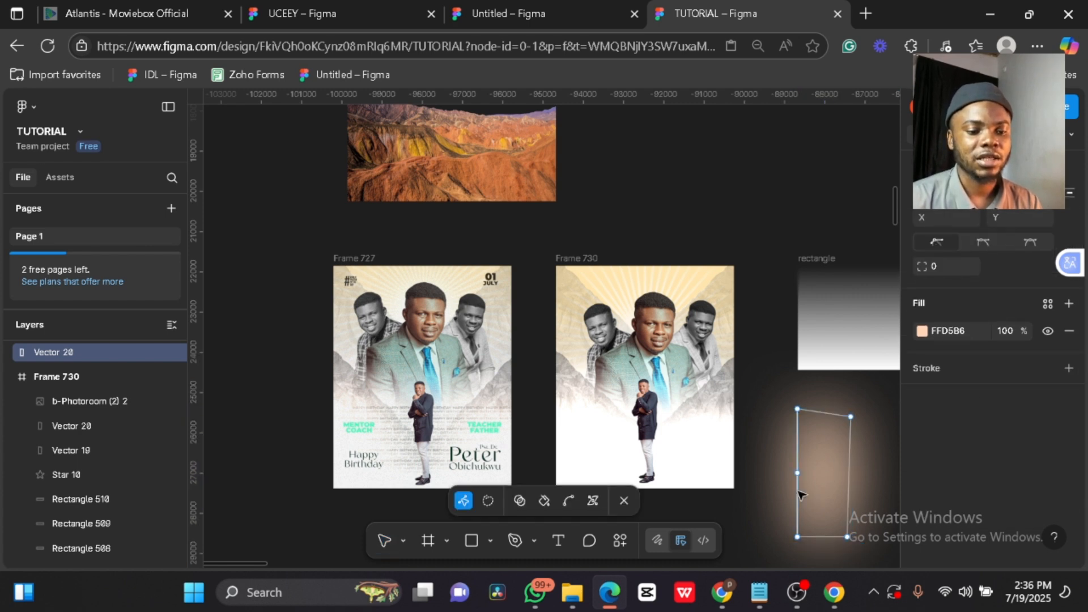
{"action": "key", "text": "Escape"}
{"action": "left_click_drag", "start_coordinate": [823, 497], "coordinate": [697, 485]}
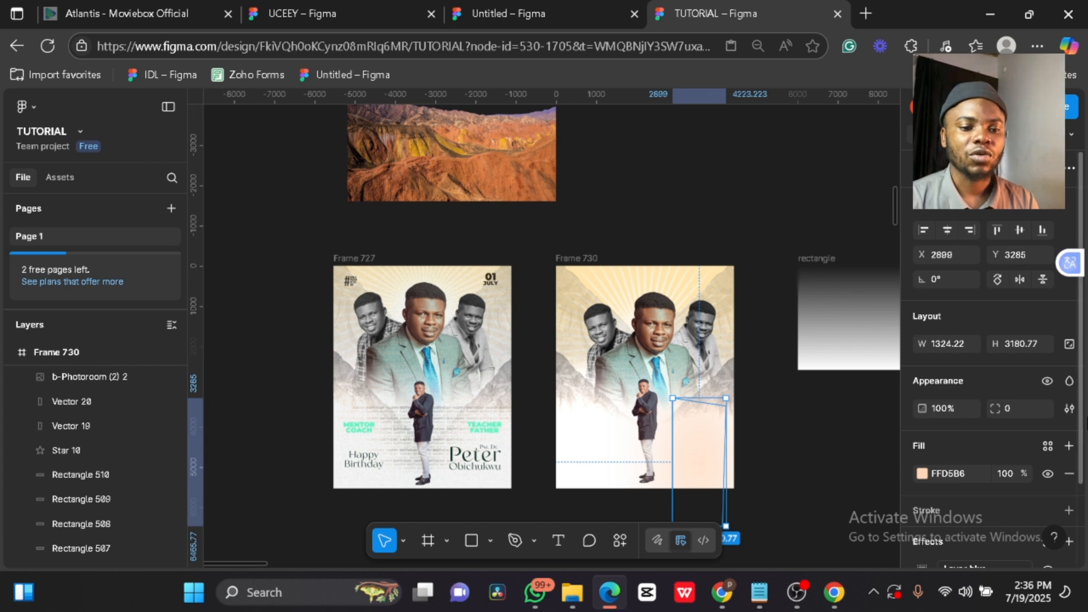
{"action": "left_click", "coordinate": [1070, 381]}
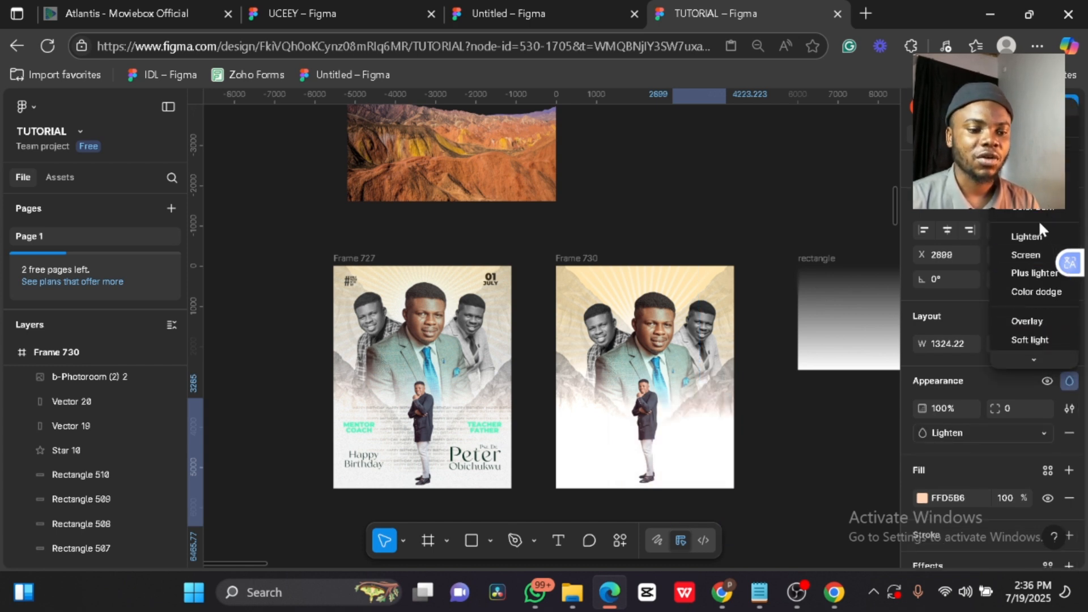
{"action": "left_click", "coordinate": [1032, 273]}
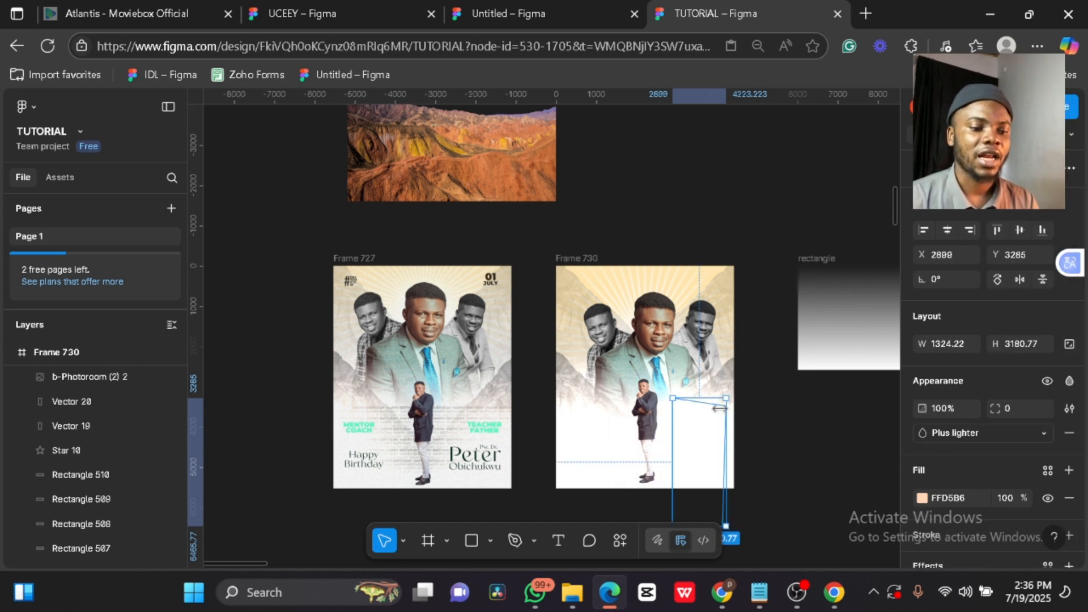
{"action": "left_click_drag", "start_coordinate": [698, 348], "coordinate": [660, 320]}
{"action": "key", "text": "Delete"}
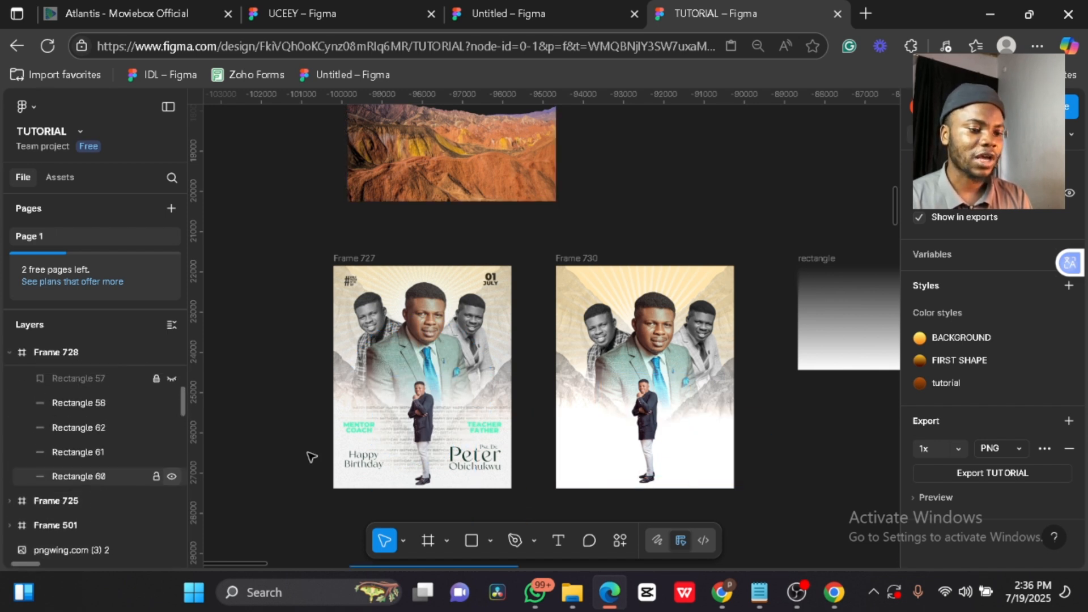
- Duplicate the MENTOR COACH / TEACHER FATHER row from Frame 727 into Frame 730
{"action": "left_click", "coordinate": [363, 433]}
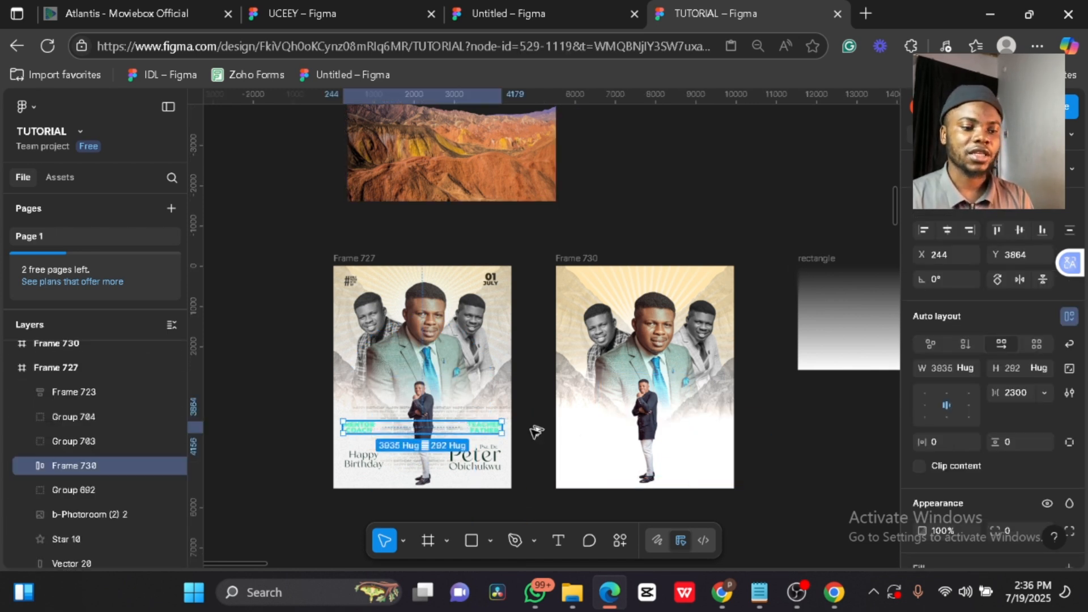
{"action": "left_click_drag", "start_coordinate": [535, 431], "coordinate": [598, 445]}
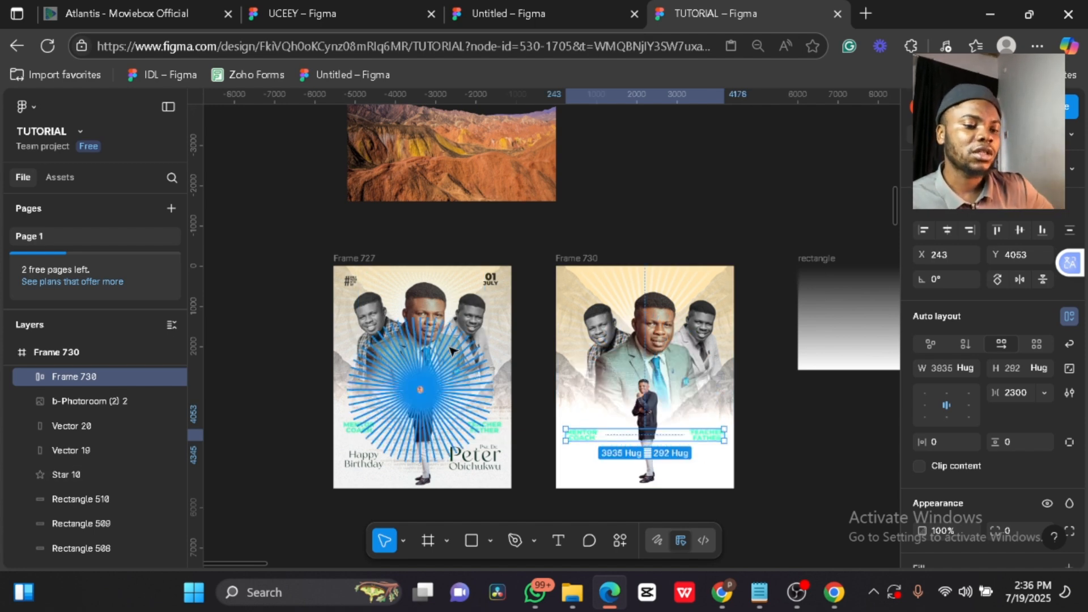
{"action": "left_click", "coordinate": [682, 225]}
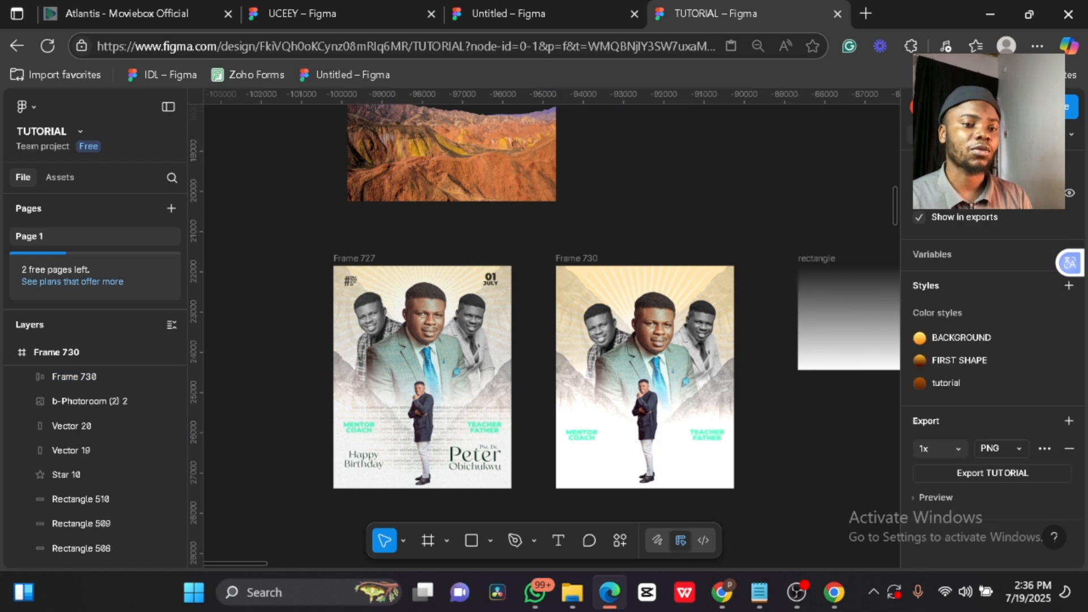
- Bring up the file's Share dialog and scroll through its options
{"action": "left_click", "coordinate": [1058, 107]}
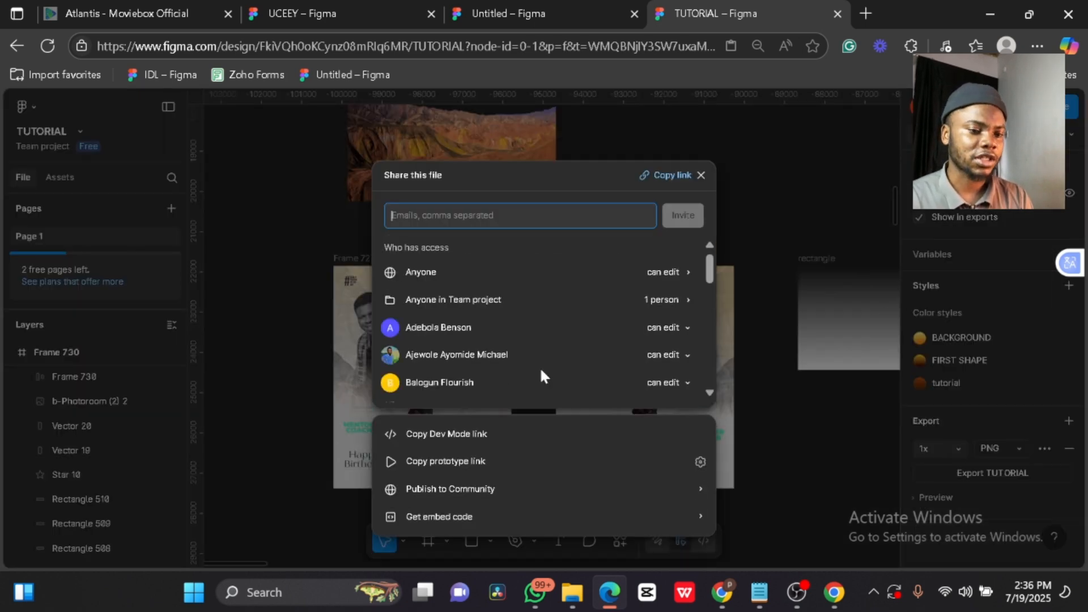
{"action": "scroll", "coordinate": [540, 370], "scroll_direction": "down", "scroll_amount": 5}
{"action": "scroll", "coordinate": [542, 373], "scroll_direction": "down", "scroll_amount": 5}
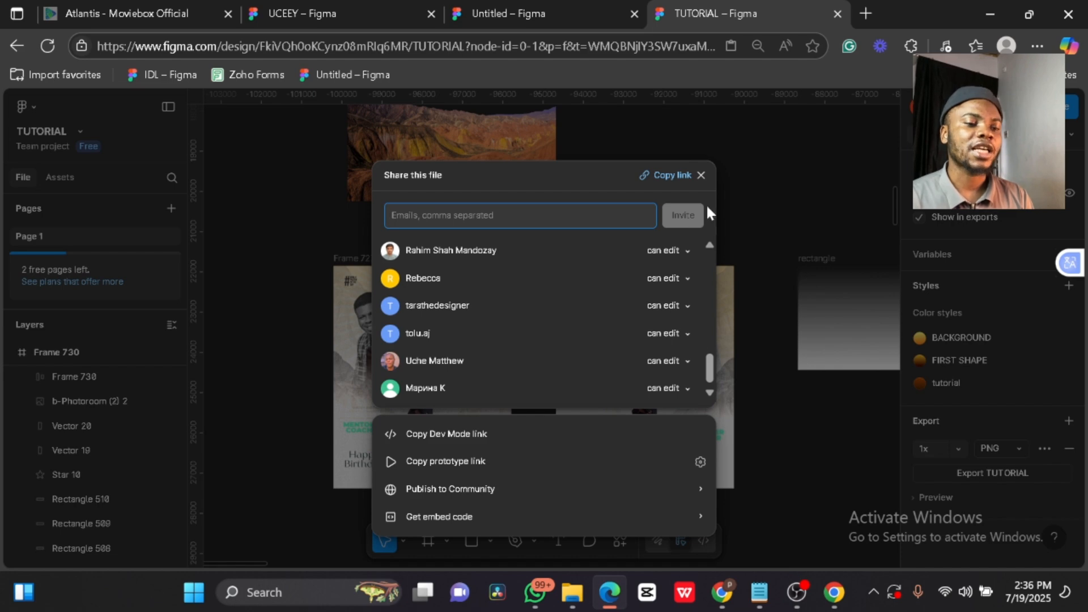
- Dismiss the Share dialog and pan the canvas back to Frame 727 and Frame 730
{"action": "left_click", "coordinate": [702, 175]}
{"action": "scroll", "coordinate": [687, 205], "scroll_direction": "down", "scroll_amount": 5}
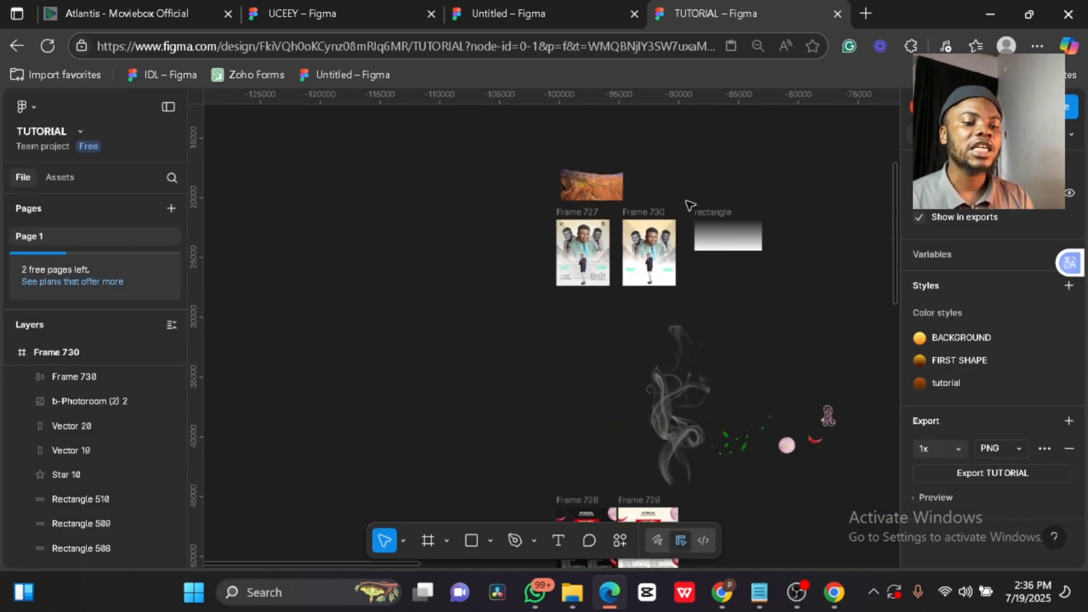
{"action": "scroll", "coordinate": [689, 205], "scroll_direction": "down", "scroll_amount": 10}
{"action": "scroll", "coordinate": [690, 205], "scroll_direction": "right", "scroll_amount": 15}
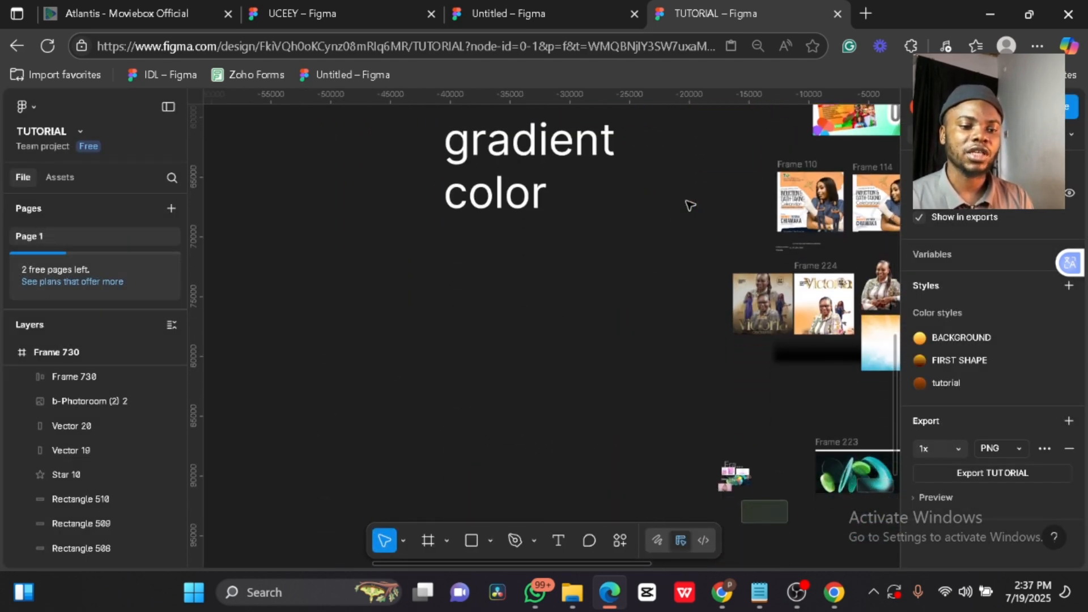
{"action": "scroll", "coordinate": [689, 206], "scroll_direction": "right", "scroll_amount": 8}
{"action": "scroll", "coordinate": [357, 195], "scroll_direction": "up", "scroll_amount": 5}
{"action": "scroll", "coordinate": [359, 196], "scroll_direction": "down", "scroll_amount": 5}
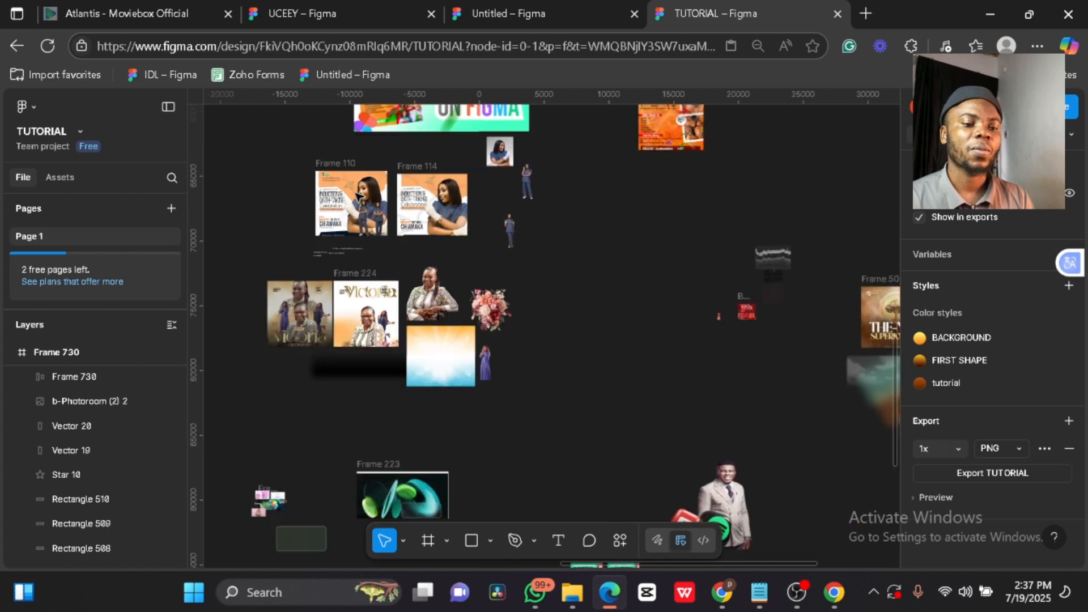
{"action": "scroll", "coordinate": [359, 196], "scroll_direction": "down", "scroll_amount": 5}
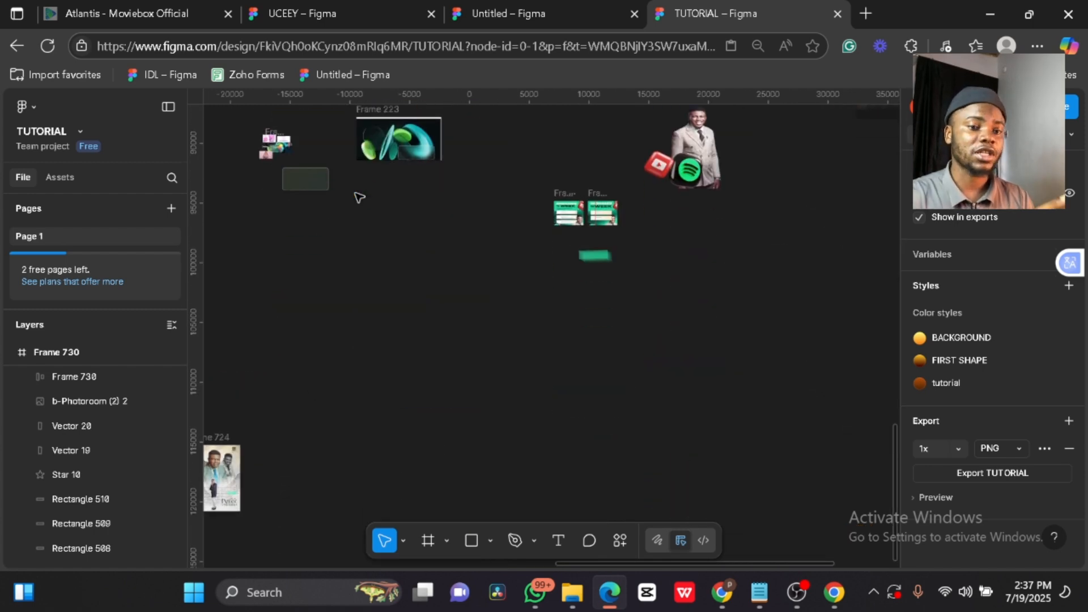
{"action": "scroll", "coordinate": [359, 198], "scroll_direction": "up", "scroll_amount": 12}
{"action": "scroll", "coordinate": [359, 197], "scroll_direction": "left", "scroll_amount": 6}
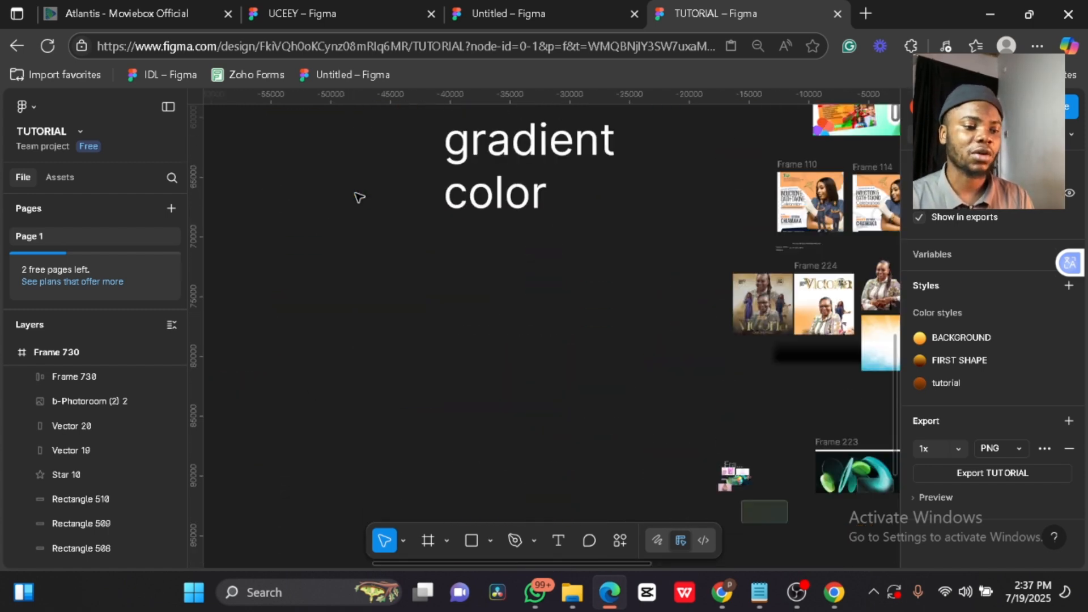
{"action": "scroll", "coordinate": [492, 240], "scroll_direction": "left", "scroll_amount": 10}
{"action": "scroll", "coordinate": [492, 240], "scroll_direction": "down", "scroll_amount": 2}
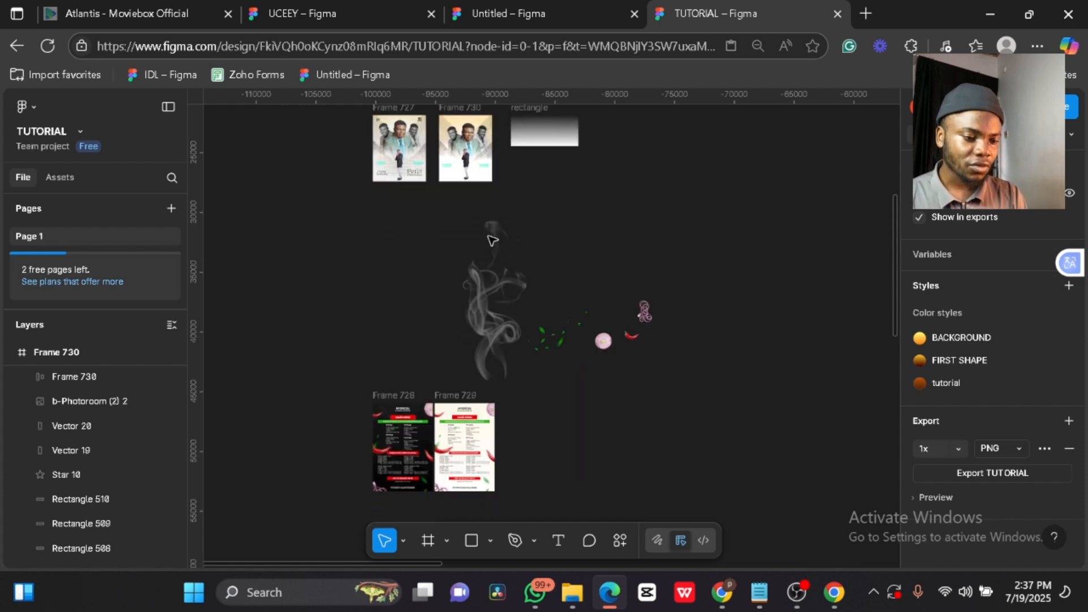
{"action": "scroll", "coordinate": [492, 240], "scroll_direction": "up", "scroll_amount": 5}
{"action": "scroll", "coordinate": [542, 340], "scroll_direction": "up", "scroll_amount": 3}
{"action": "scroll", "coordinate": [542, 340], "scroll_direction": "down", "scroll_amount": 3}
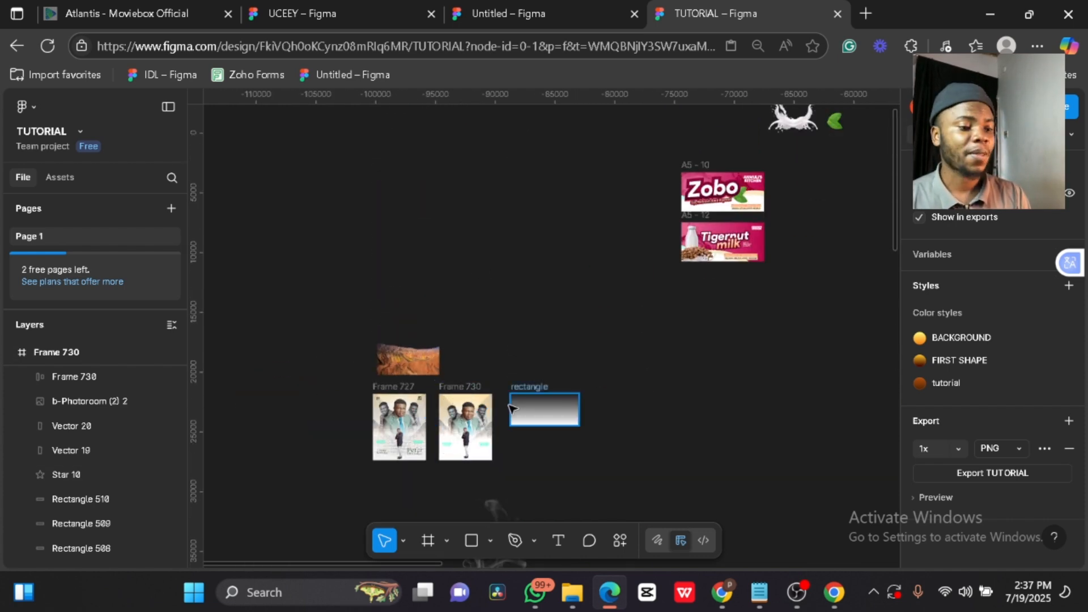
{"action": "scroll", "coordinate": [477, 397], "scroll_direction": "up", "scroll_amount": 4}
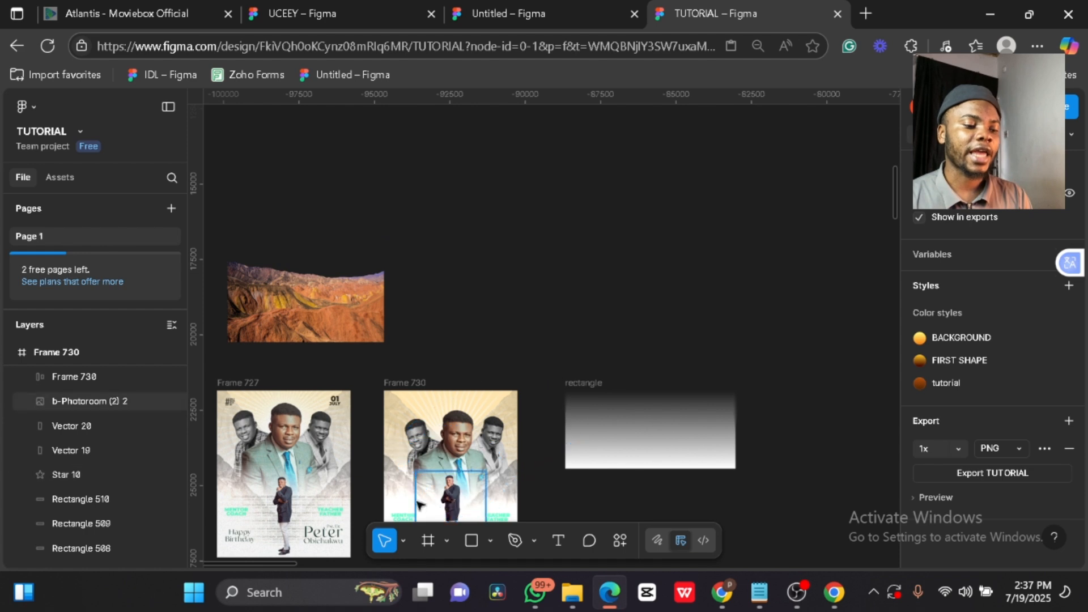
- Export the mountain landscape image at 1x PNG as pngwing.com (3) 2.png
{"action": "left_click", "coordinate": [363, 292]}
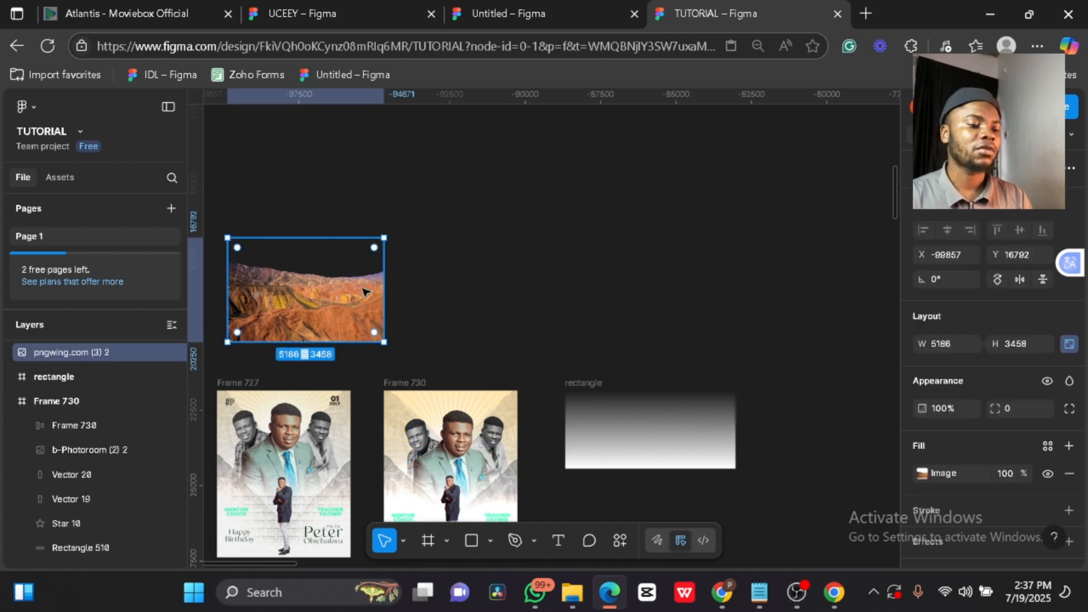
{"action": "scroll", "coordinate": [1002, 367], "scroll_direction": "down", "scroll_amount": 2}
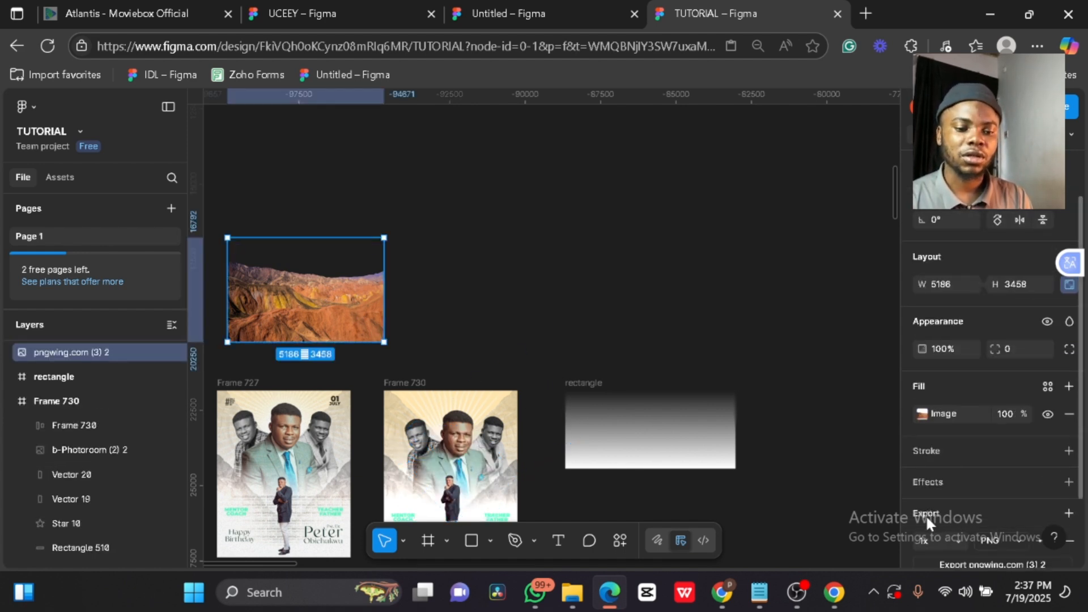
{"action": "scroll", "coordinate": [927, 515], "scroll_direction": "down", "scroll_amount": 2}
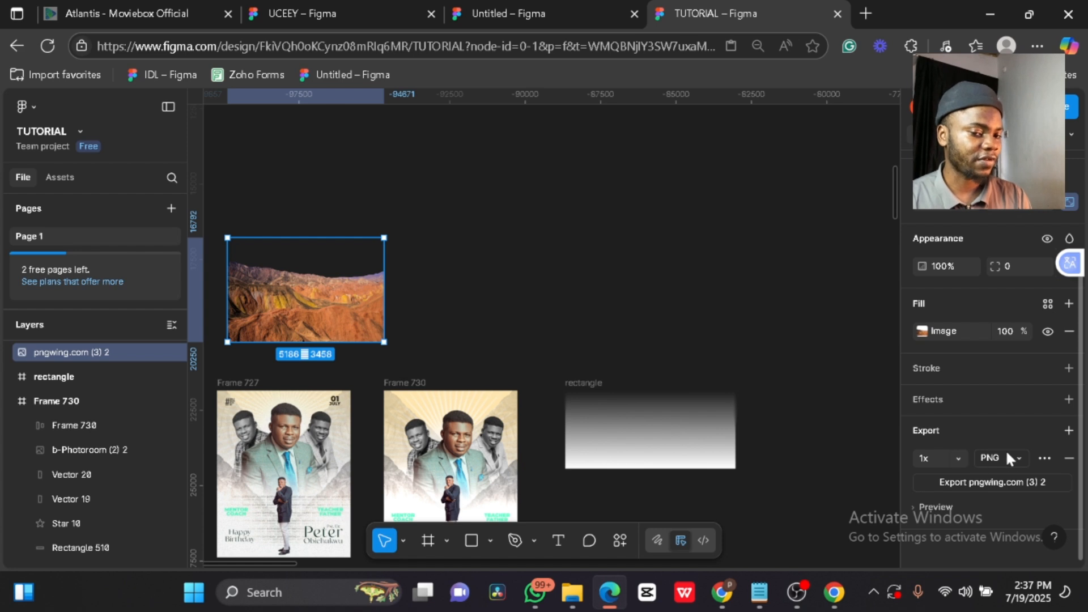
{"action": "left_click", "coordinate": [976, 488]}
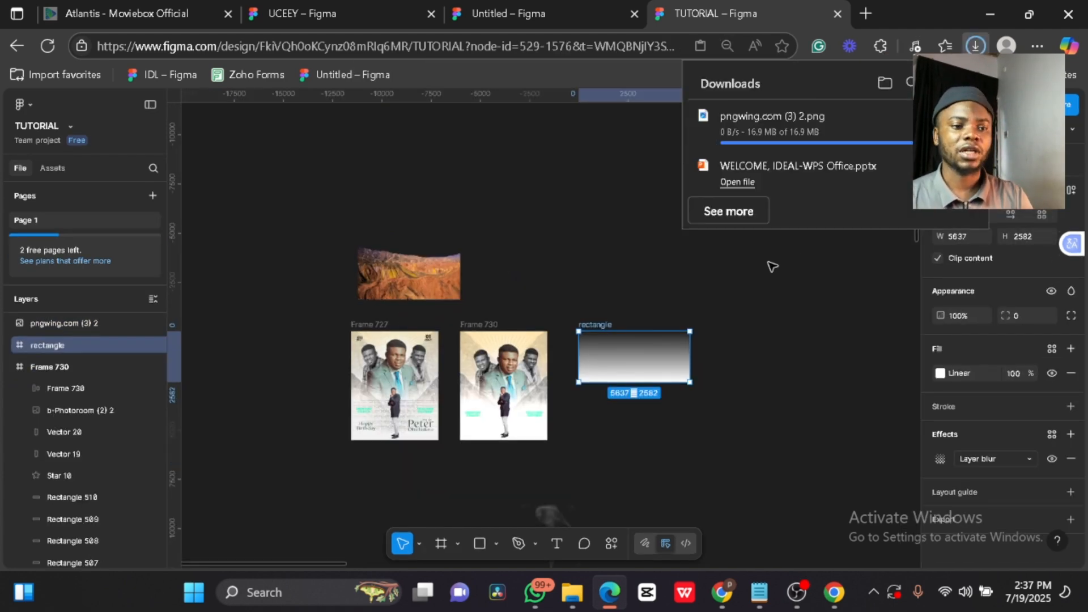
- Pan back to the flyers, dismiss the downloads list, and zoom to fit Frame 730
{"action": "scroll", "coordinate": [525, 271], "scroll_direction": "up", "scroll_amount": 3}
{"action": "scroll", "coordinate": [525, 271], "scroll_direction": "down", "scroll_amount": 5}
{"action": "scroll", "coordinate": [741, 344], "scroll_direction": "right", "scroll_amount": 4}
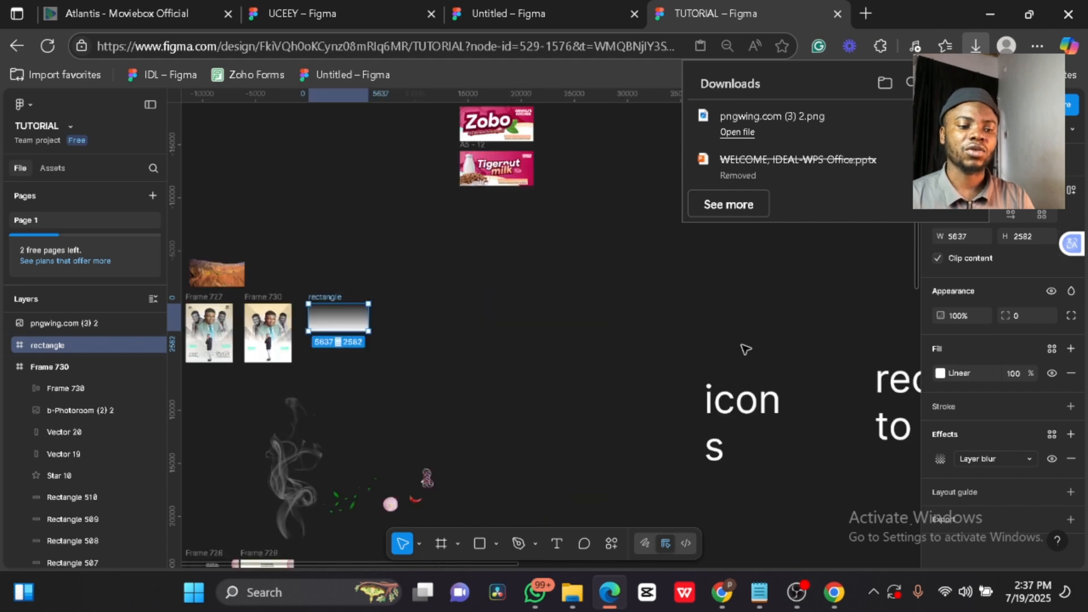
{"action": "scroll", "coordinate": [743, 347], "scroll_direction": "right", "scroll_amount": 10}
{"action": "scroll", "coordinate": [743, 348], "scroll_direction": "up", "scroll_amount": 3}
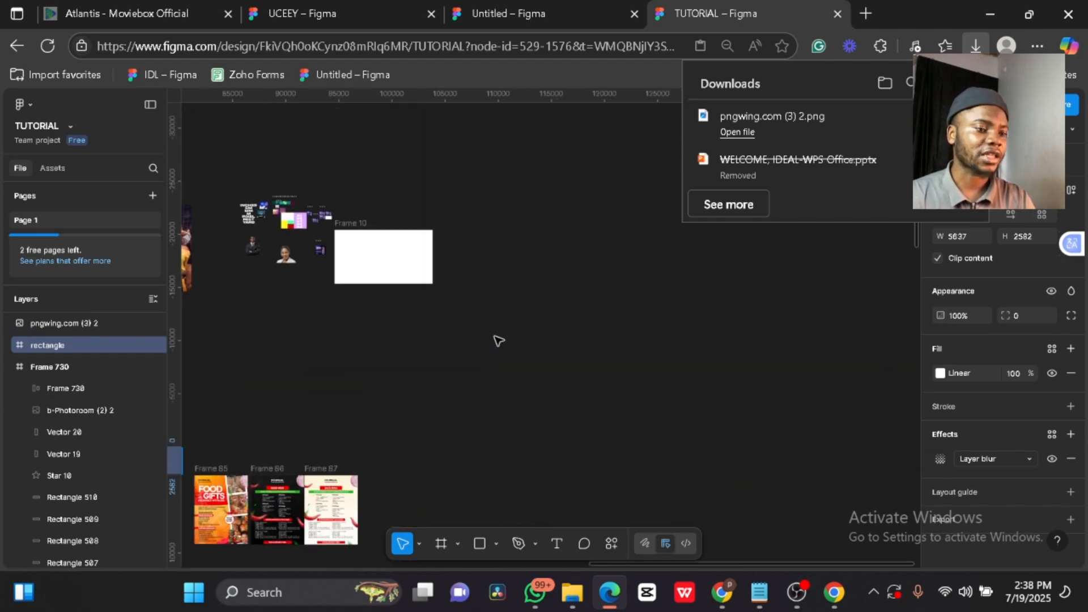
{"action": "scroll", "coordinate": [499, 341], "scroll_direction": "down", "scroll_amount": 10}
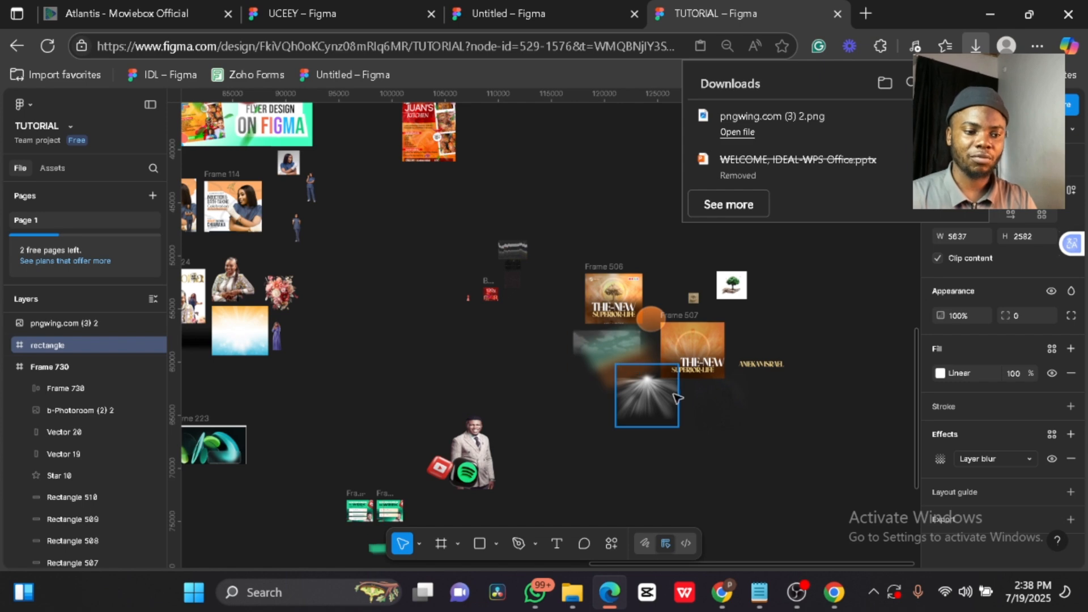
{"action": "scroll", "coordinate": [442, 382], "scroll_direction": "down", "scroll_amount": 3}
{"action": "scroll", "coordinate": [340, 372], "scroll_direction": "left", "scroll_amount": 5}
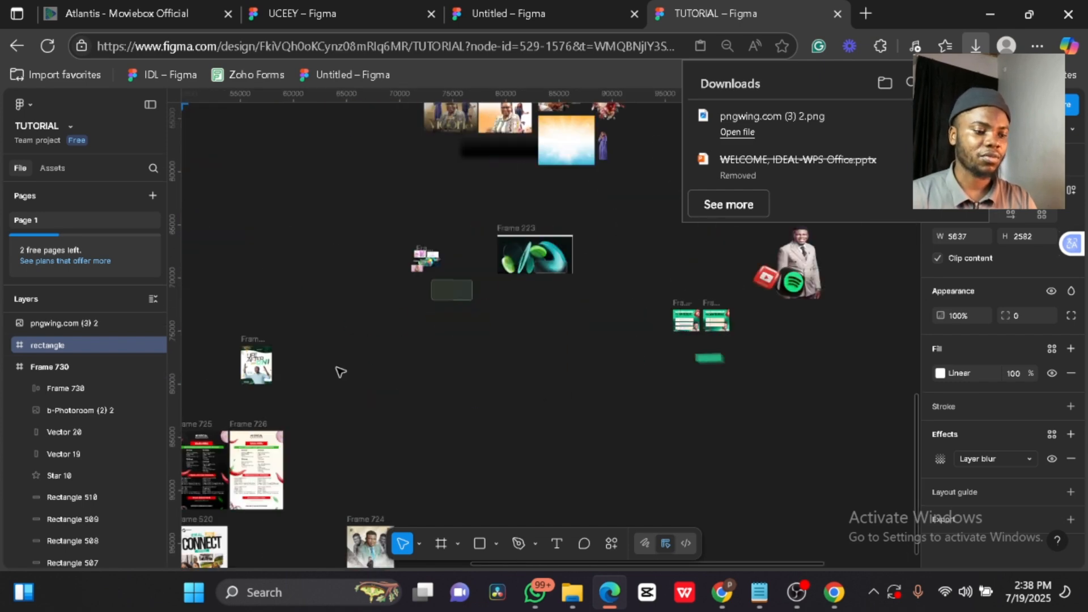
{"action": "scroll", "coordinate": [340, 372], "scroll_direction": "up", "scroll_amount": 8}
{"action": "scroll", "coordinate": [341, 371], "scroll_direction": "left", "scroll_amount": 7}
{"action": "scroll", "coordinate": [340, 372], "scroll_direction": "left", "scroll_amount": 2}
{"action": "scroll", "coordinate": [340, 372], "scroll_direction": "up", "scroll_amount": 4}
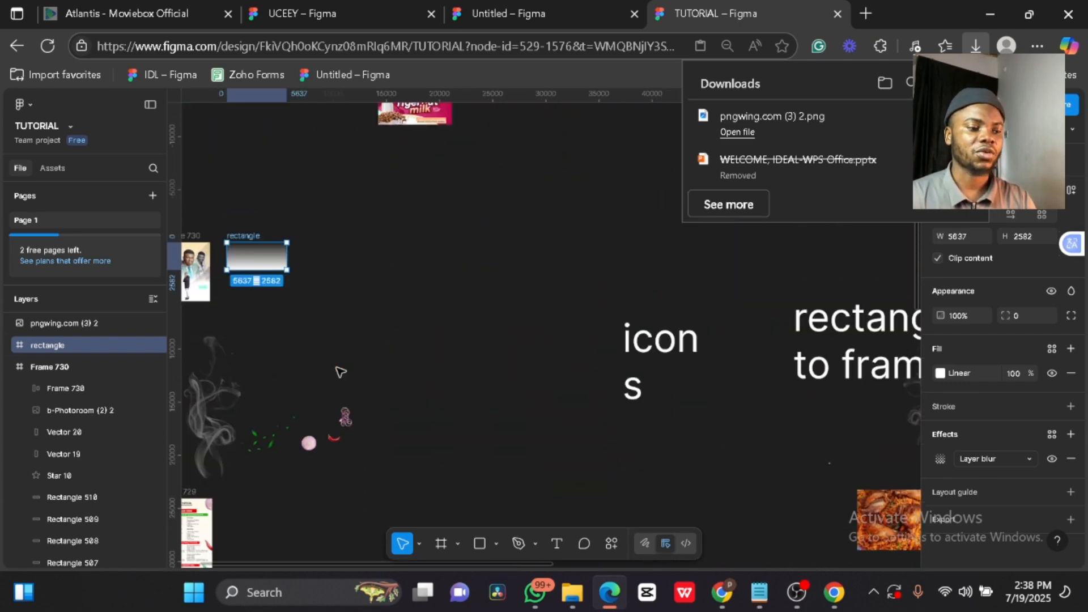
{"action": "scroll", "coordinate": [367, 313], "scroll_direction": "left", "scroll_amount": 3}
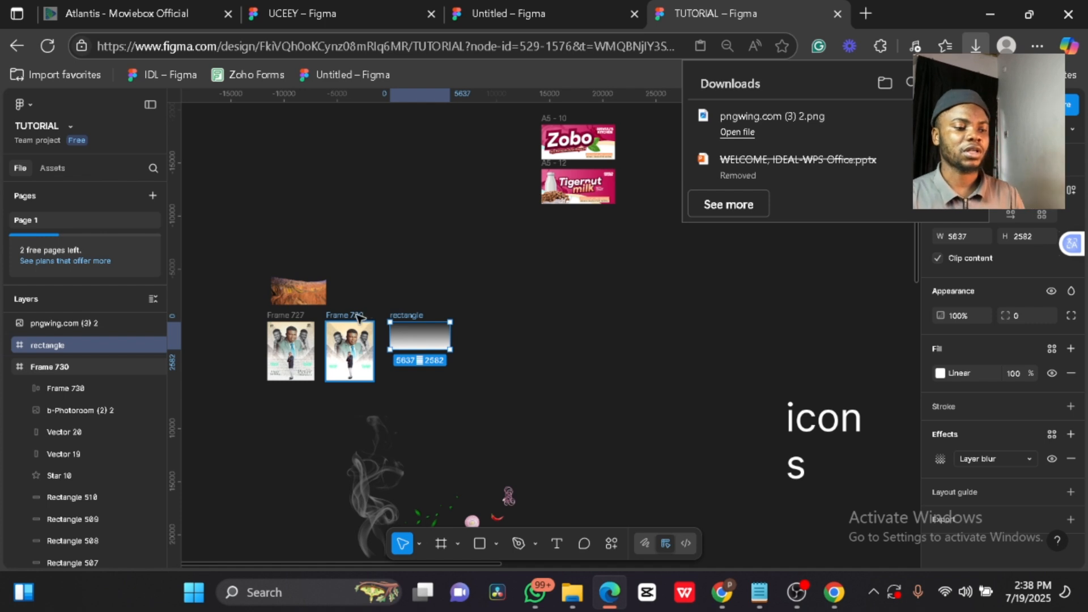
{"action": "left_click", "coordinate": [356, 315]}
{"action": "key", "text": "shift+2"}
{"action": "scroll", "coordinate": [576, 338], "scroll_direction": "down", "scroll_amount": 3}
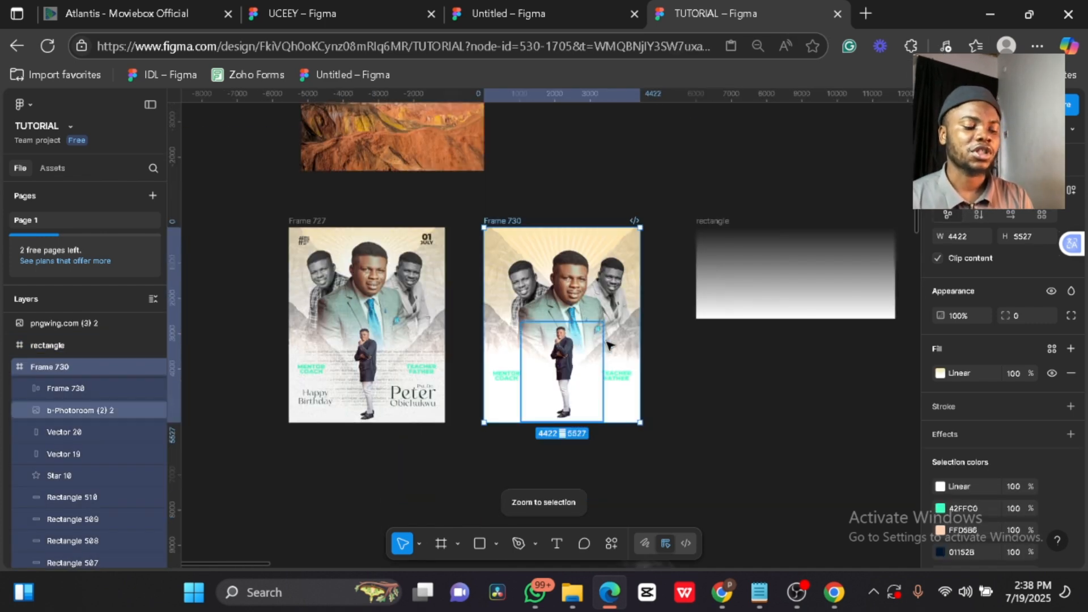
{"action": "left_click", "coordinate": [733, 377]}
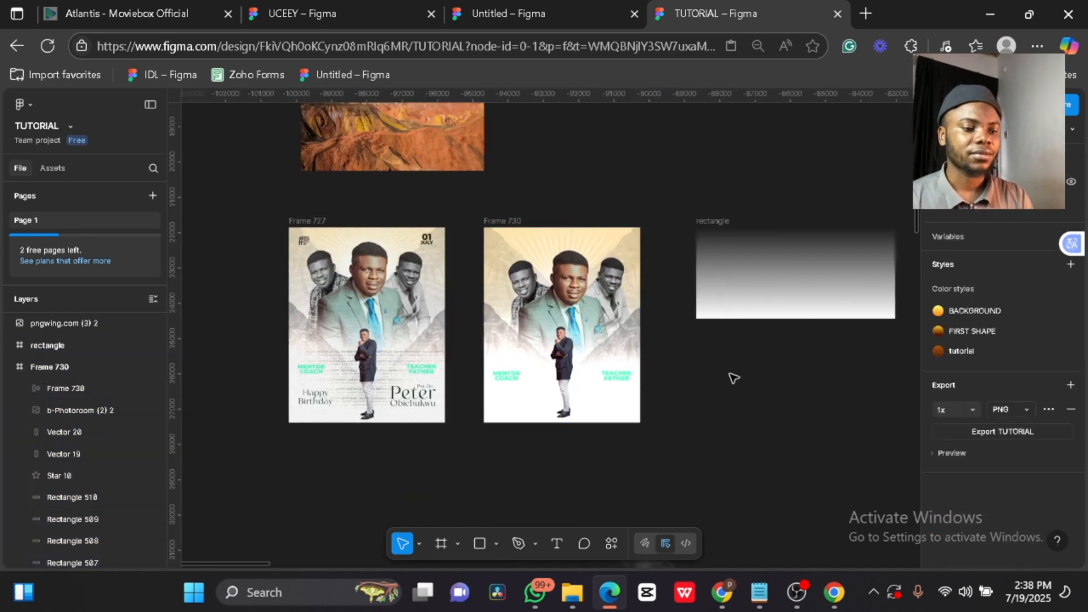
{"action": "left_click", "coordinate": [622, 378]}
{"action": "left_click", "coordinate": [728, 405]}
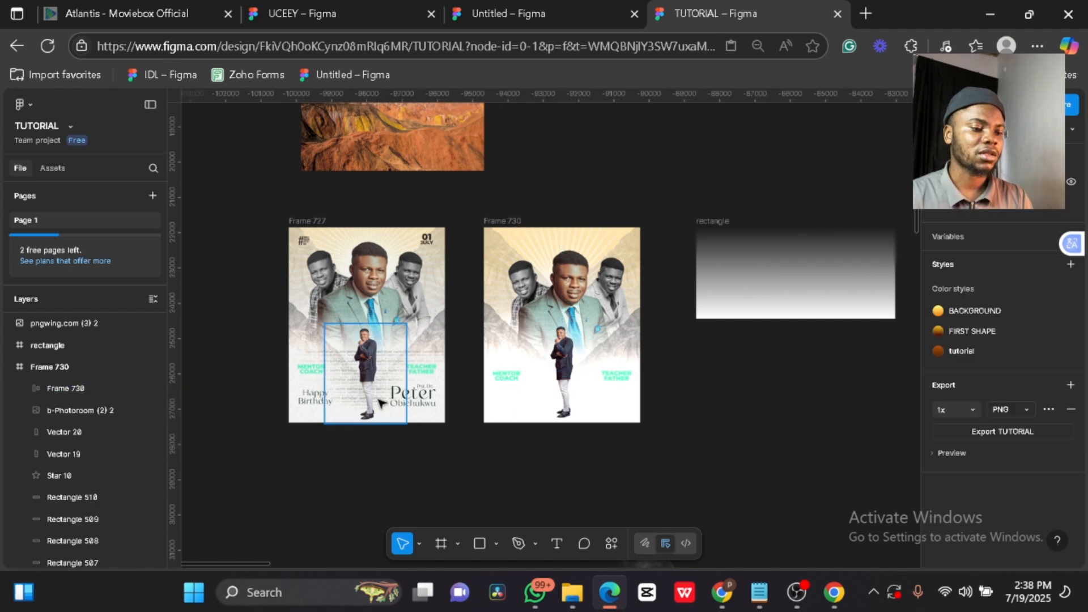
{"action": "scroll", "coordinate": [350, 372], "scroll_direction": "up", "scroll_amount": 5}
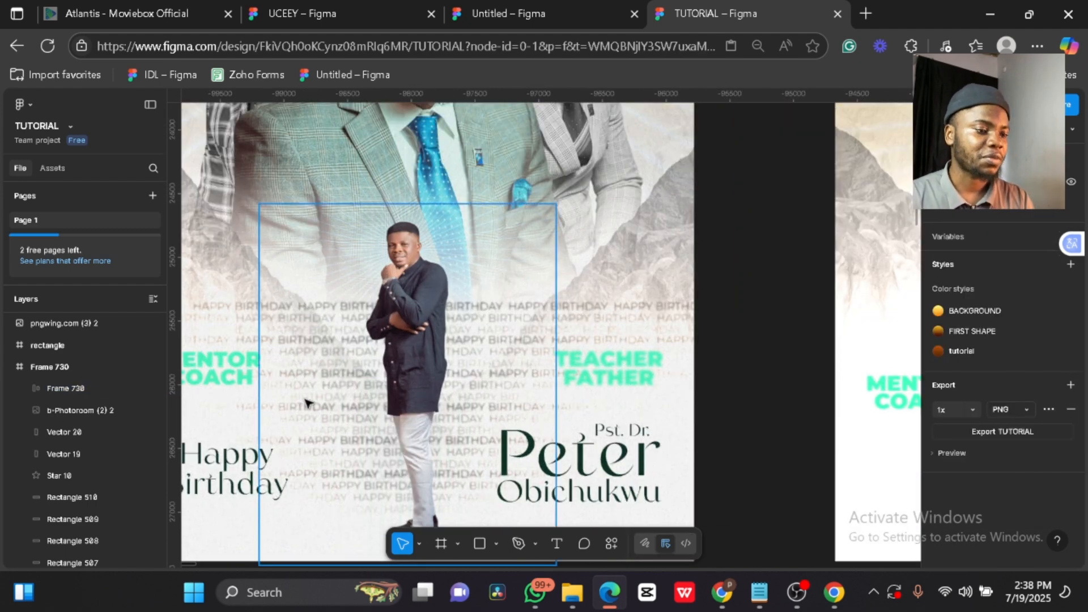
{"action": "scroll", "coordinate": [95, 413], "scroll_direction": "down", "scroll_amount": 8}
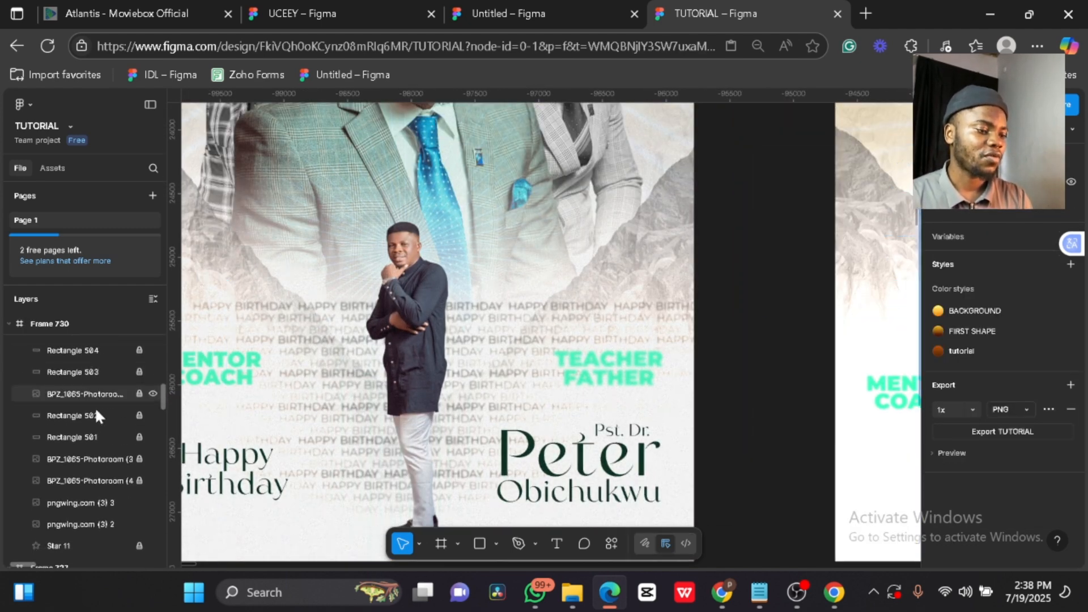
{"action": "scroll", "coordinate": [97, 413], "scroll_direction": "up", "scroll_amount": 3}
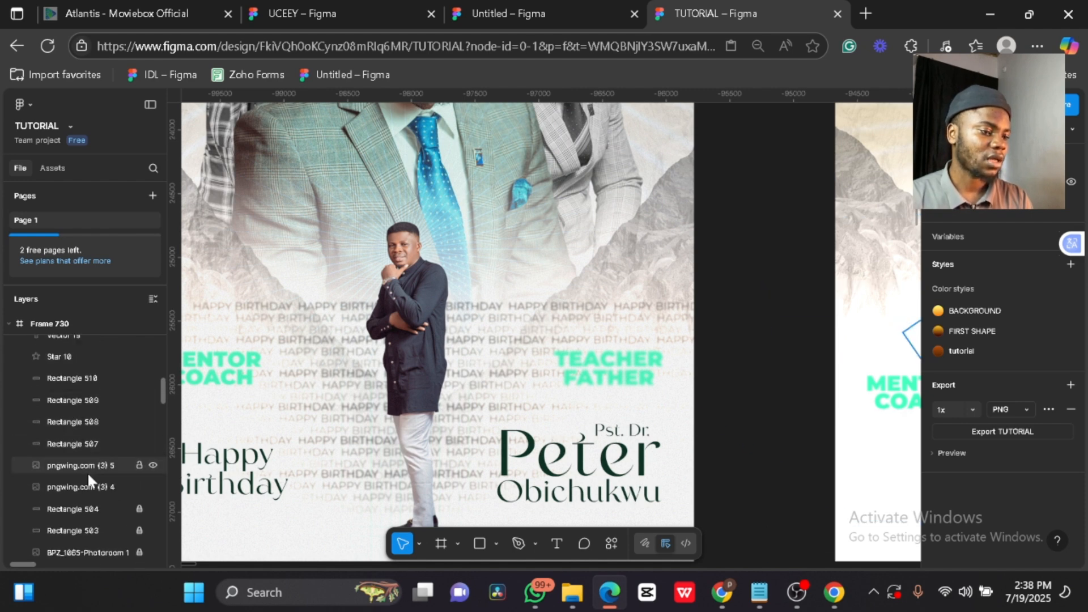
{"action": "scroll", "coordinate": [407, 379], "scroll_direction": "down", "scroll_amount": 5}
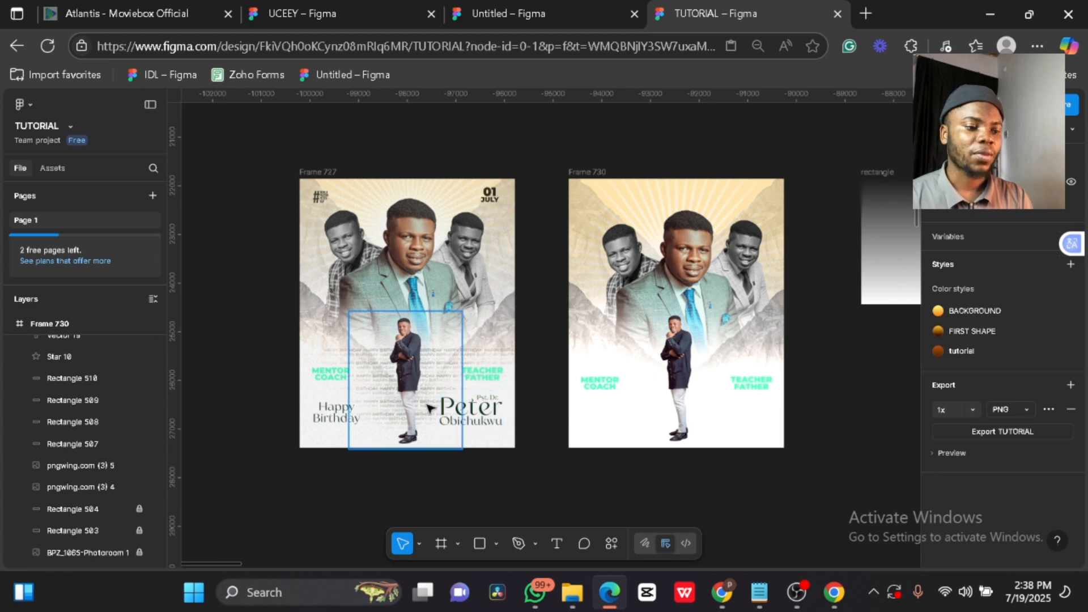
{"action": "scroll", "coordinate": [462, 356], "scroll_direction": "up", "scroll_amount": 8}
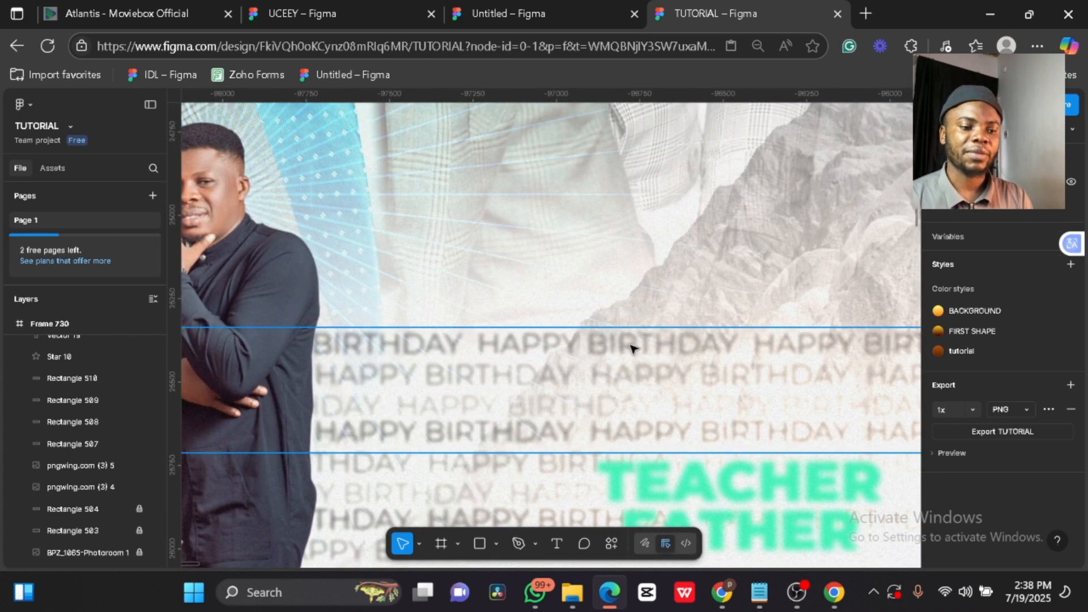
{"action": "scroll", "coordinate": [643, 415], "scroll_direction": "down", "scroll_amount": 5}
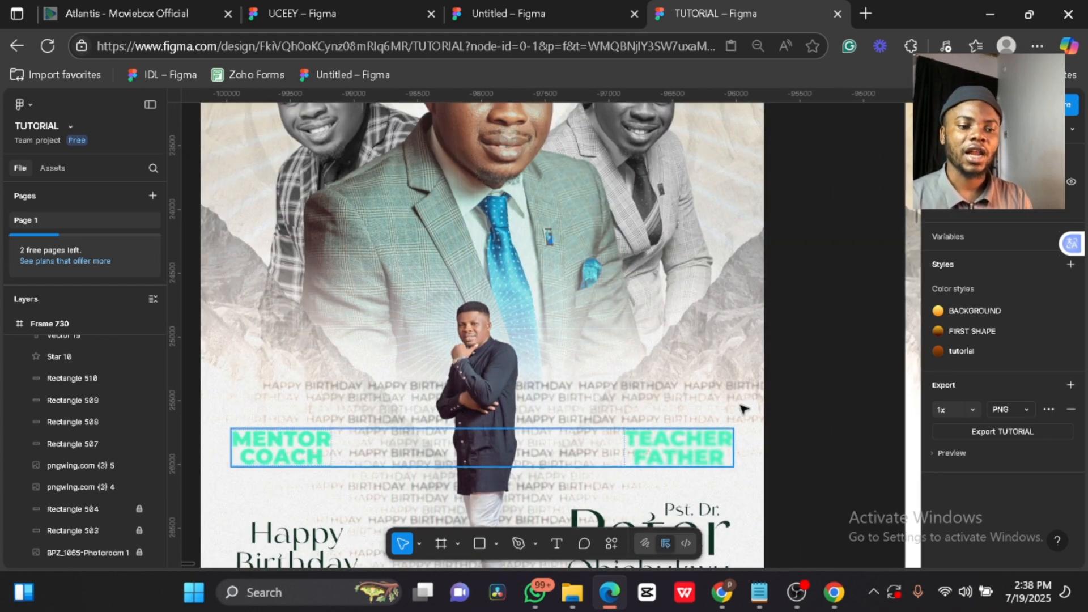
{"action": "scroll", "coordinate": [793, 428], "scroll_direction": "down", "scroll_amount": 5}
{"action": "scroll", "coordinate": [782, 422], "scroll_direction": "right", "scroll_amount": 5}
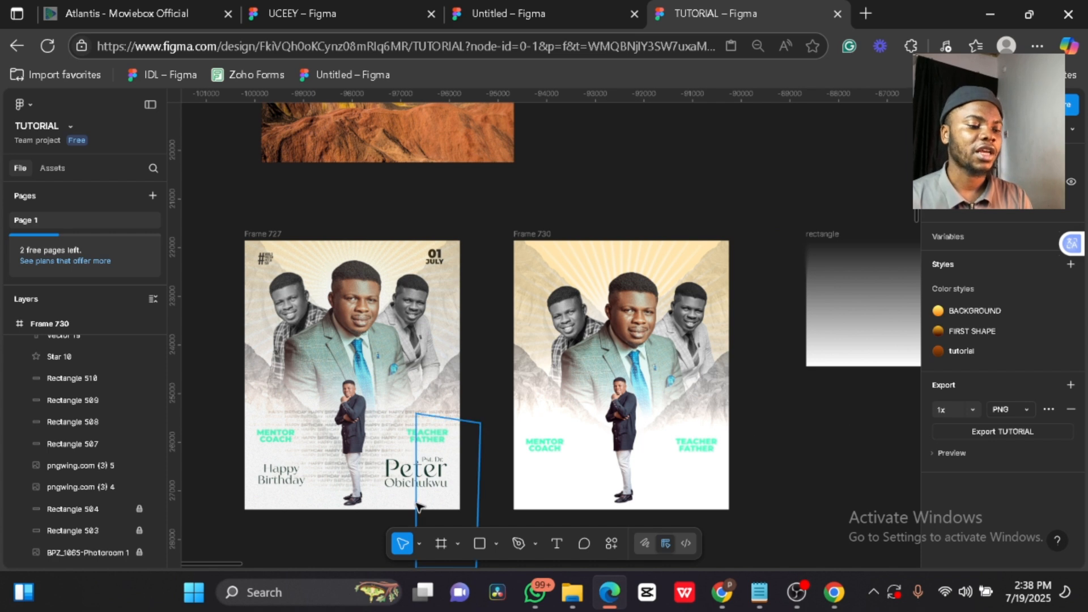
{"action": "left_click", "coordinate": [412, 482]}
{"action": "left_click_drag", "start_coordinate": [412, 482], "coordinate": [682, 483]}
{"action": "double_click", "coordinate": [698, 468]}
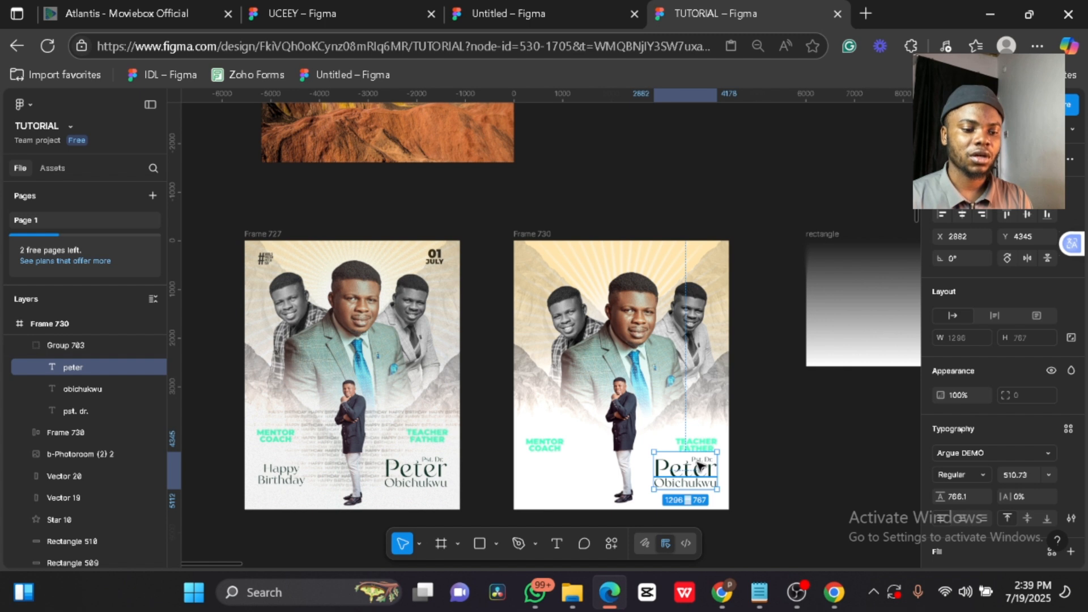
{"action": "left_click", "coordinate": [974, 454]}
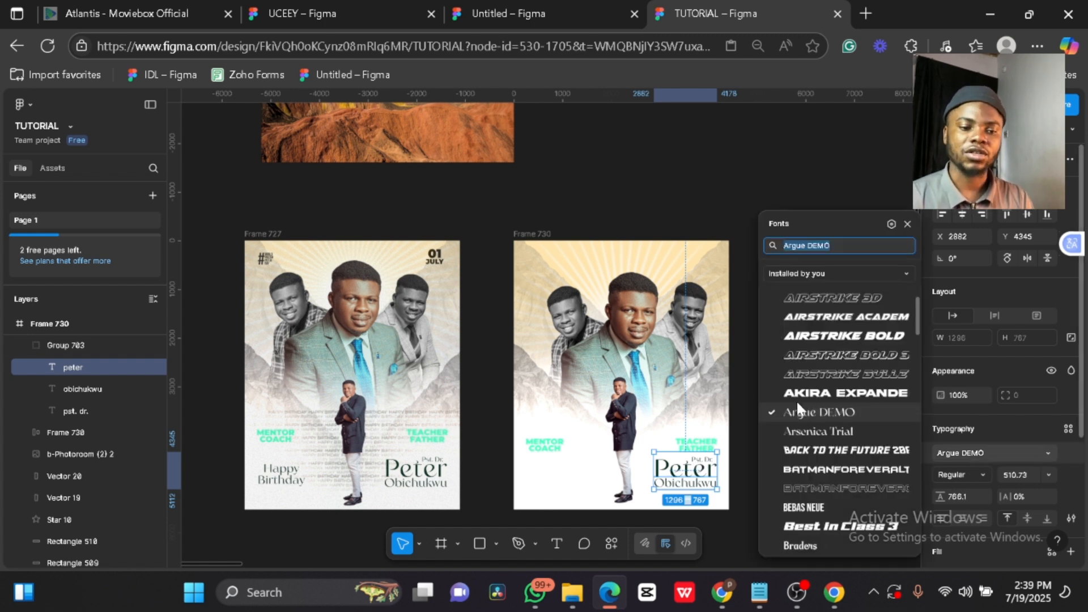
{"action": "scroll", "coordinate": [863, 365], "scroll_direction": "down", "scroll_amount": 10}
{"action": "scroll", "coordinate": [863, 366], "scroll_direction": "down", "scroll_amount": 15}
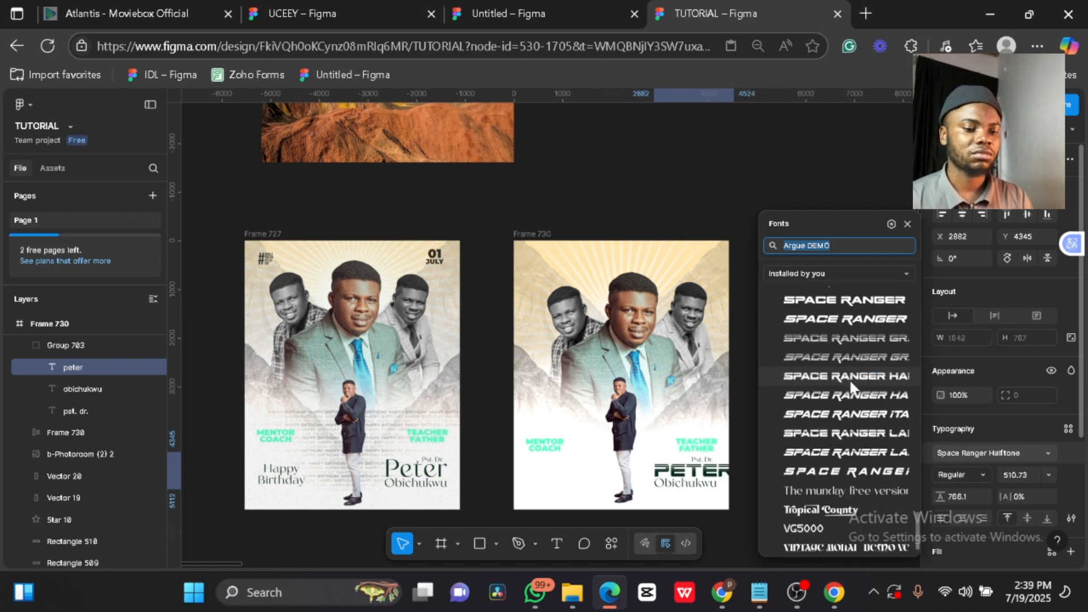
{"action": "left_click", "coordinate": [795, 516]}
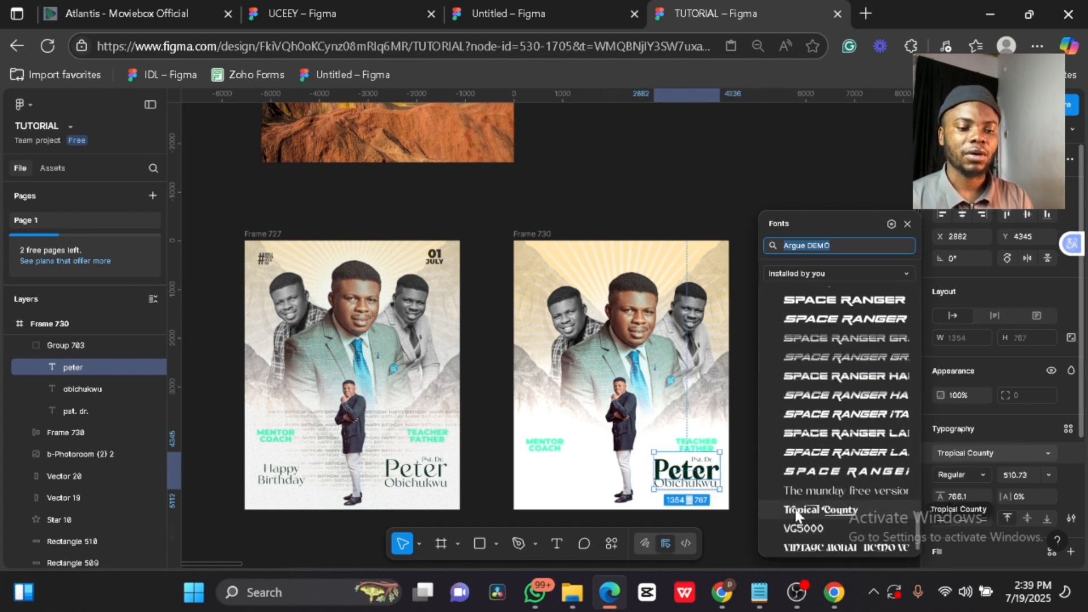
{"action": "left_click", "coordinate": [599, 479]}
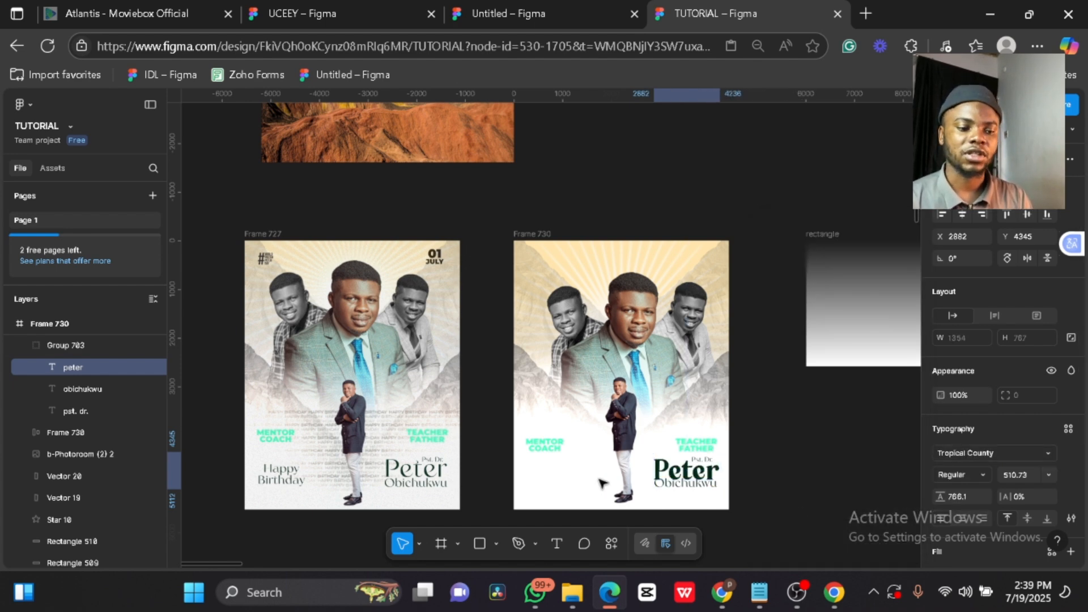
{"action": "left_click", "coordinate": [78, 390]}
{"action": "key", "text": "Down"}
{"action": "key", "text": "Down"}
{"action": "key", "text": "Down"}
{"action": "key", "text": "Down"}
{"action": "key", "text": "Down"}
{"action": "key", "text": "Down"}
{"action": "key", "text": "Down"}
{"action": "key", "text": "Down"}
{"action": "key", "text": "Down"}
{"action": "key", "text": "Down"}
{"action": "key", "text": "Down"}
{"action": "key", "text": "Down"}
{"action": "key", "text": "Down"}
{"action": "key", "text": "Down"}
{"action": "key", "text": "Down"}
{"action": "key", "text": "Down"}
{"action": "key", "text": "Down"}
{"action": "key", "text": "Down"}
{"action": "key", "text": "Down"}
{"action": "key", "text": "Down"}
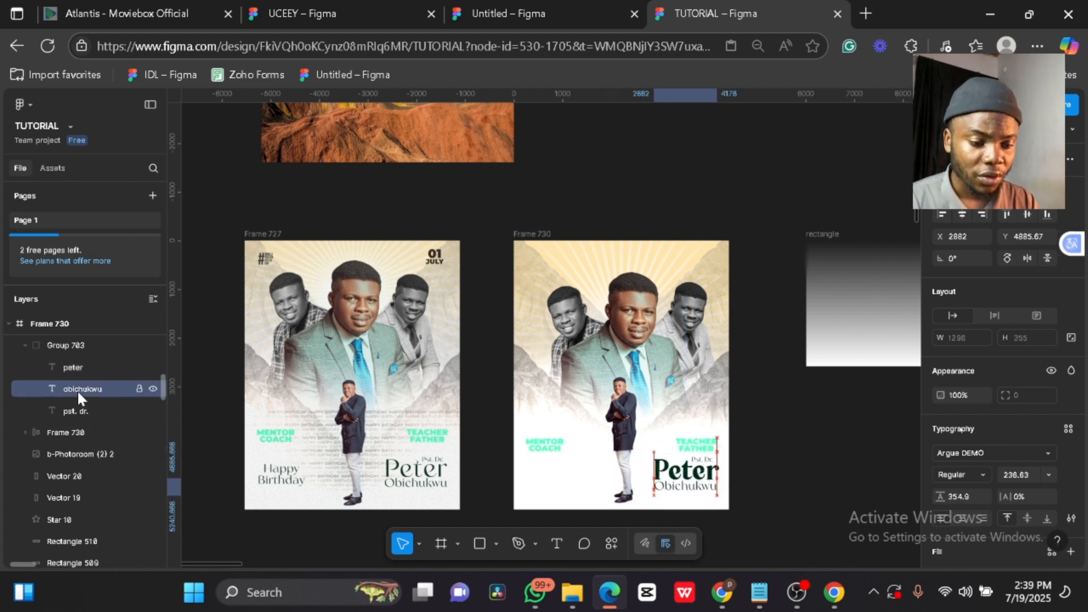
{"action": "left_click", "coordinate": [785, 472]}
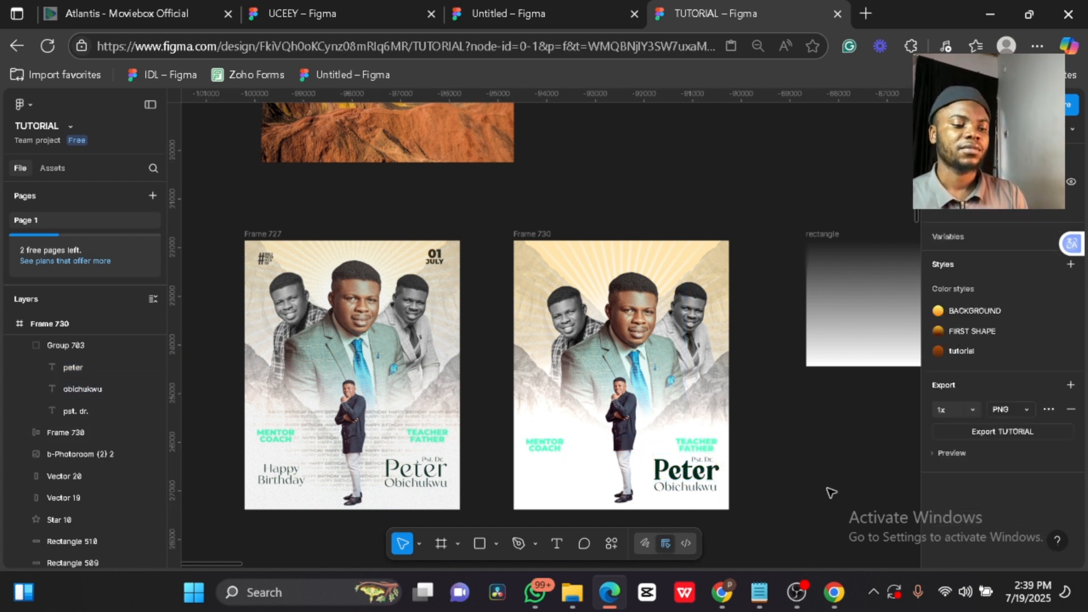
- Duplicate the Happy Birthday group (Group 704) into Frame 730's bottom-left corner
{"action": "left_click", "coordinate": [284, 483]}
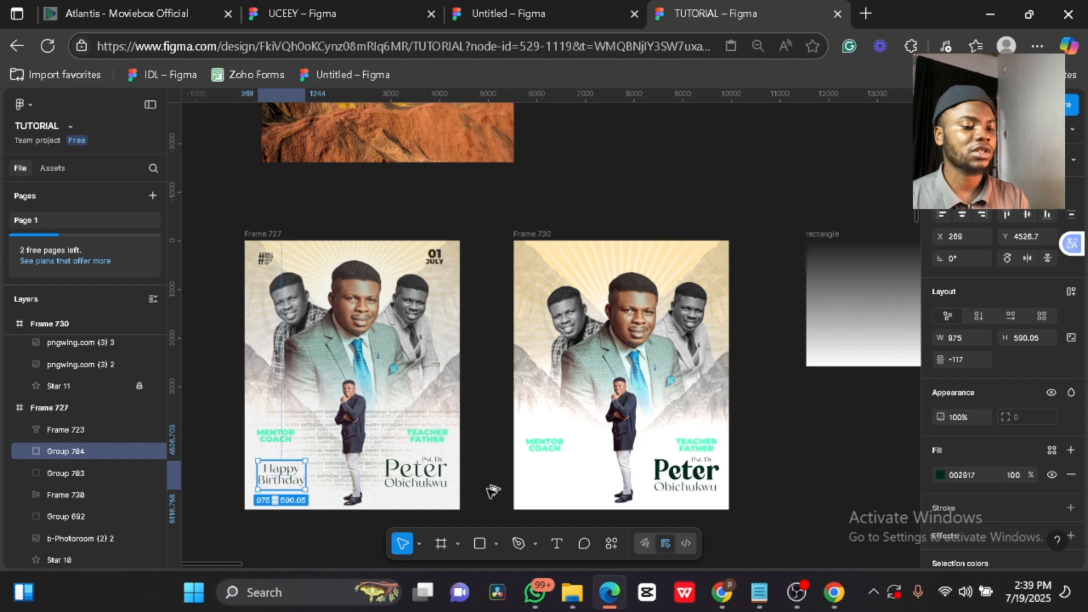
{"action": "left_click_drag", "start_coordinate": [494, 490], "coordinate": [554, 499]}
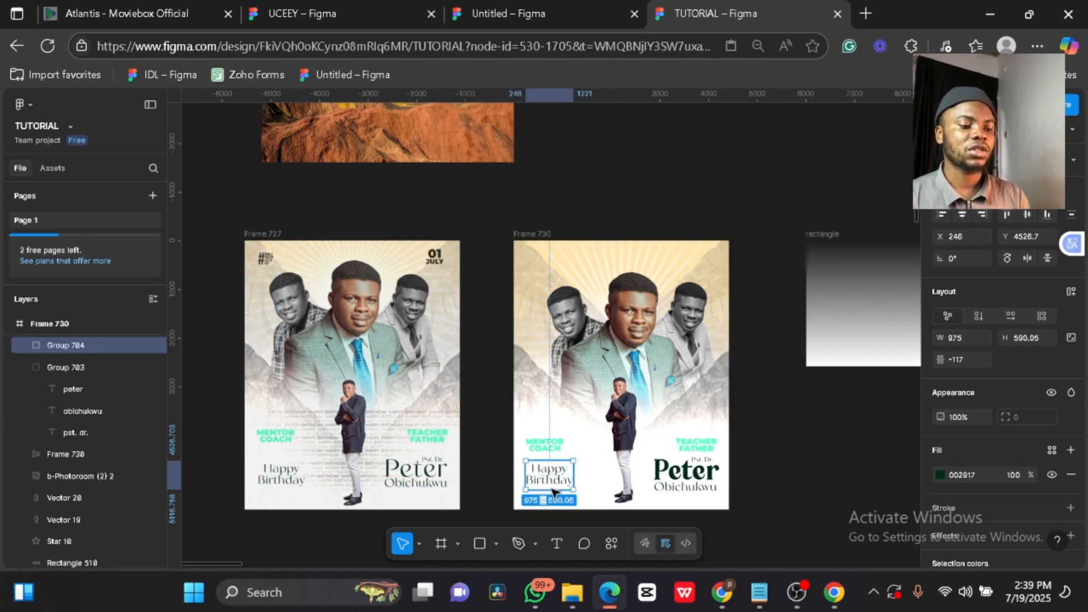
{"action": "left_click", "coordinate": [758, 506]}
{"action": "scroll", "coordinate": [758, 506], "scroll_direction": "down", "scroll_amount": 3}
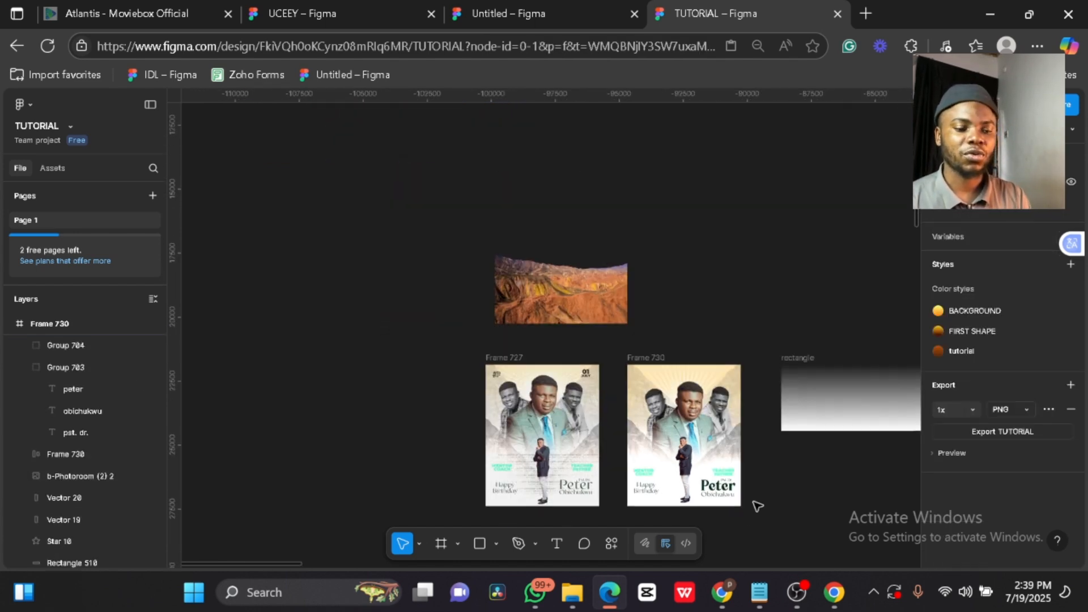
{"action": "scroll", "coordinate": [778, 408], "scroll_direction": "up", "scroll_amount": 2}
{"action": "scroll", "coordinate": [778, 408], "scroll_direction": "down", "scroll_amount": 3}
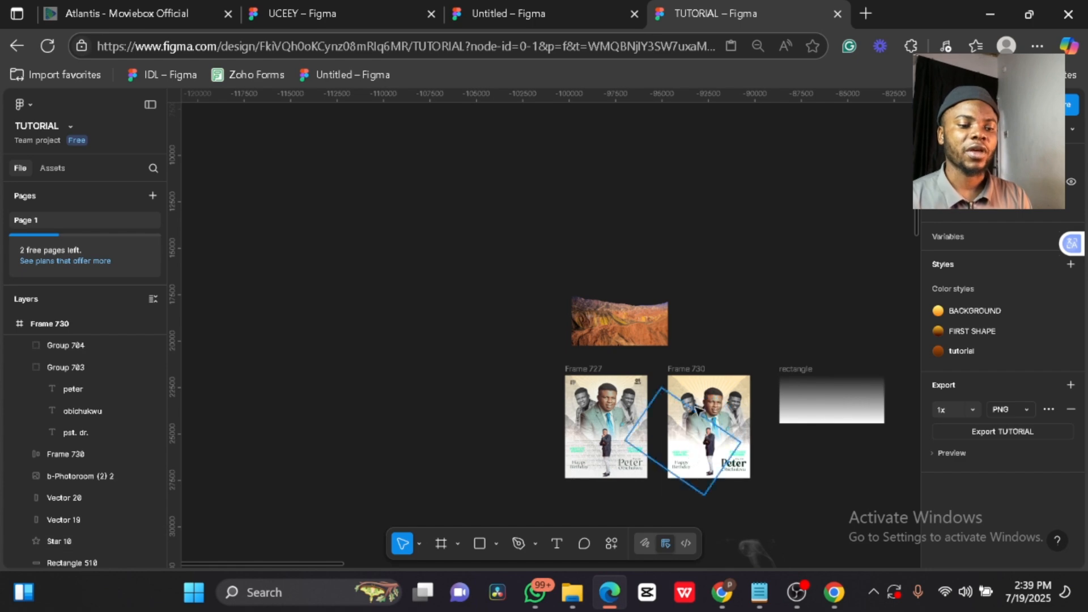